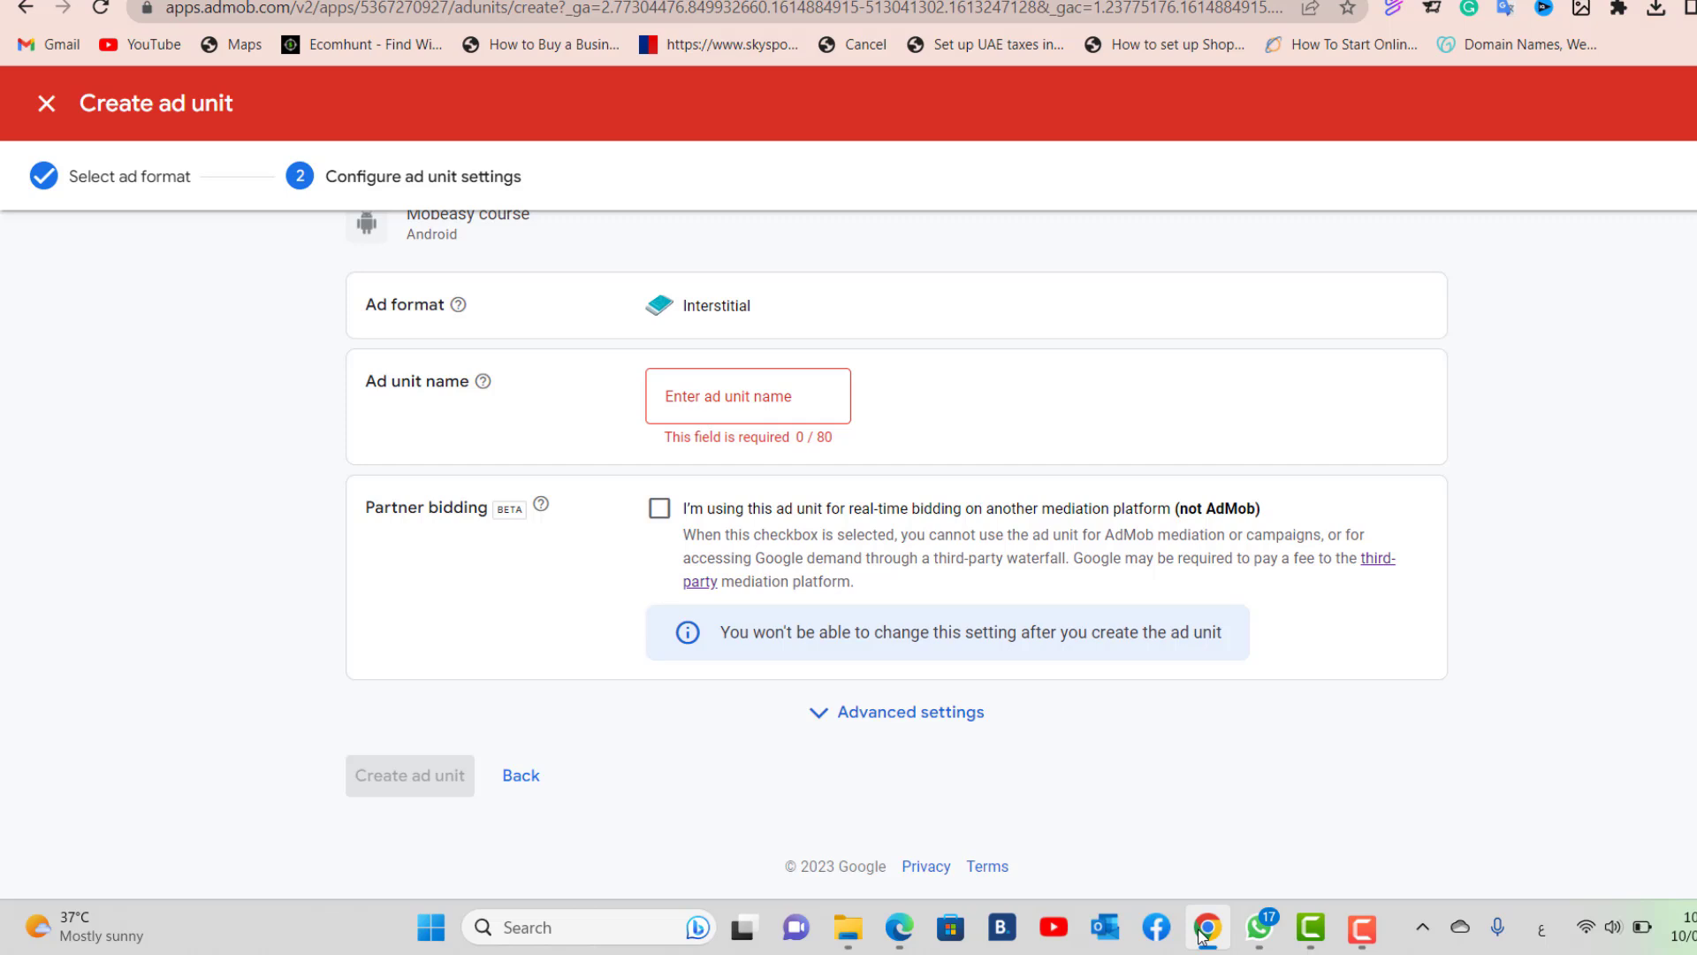
Switch to Edge, highlight the moderator's sentence about when to show the first app open ad, and return to AdMob in Chrome.
left_click(902, 930)
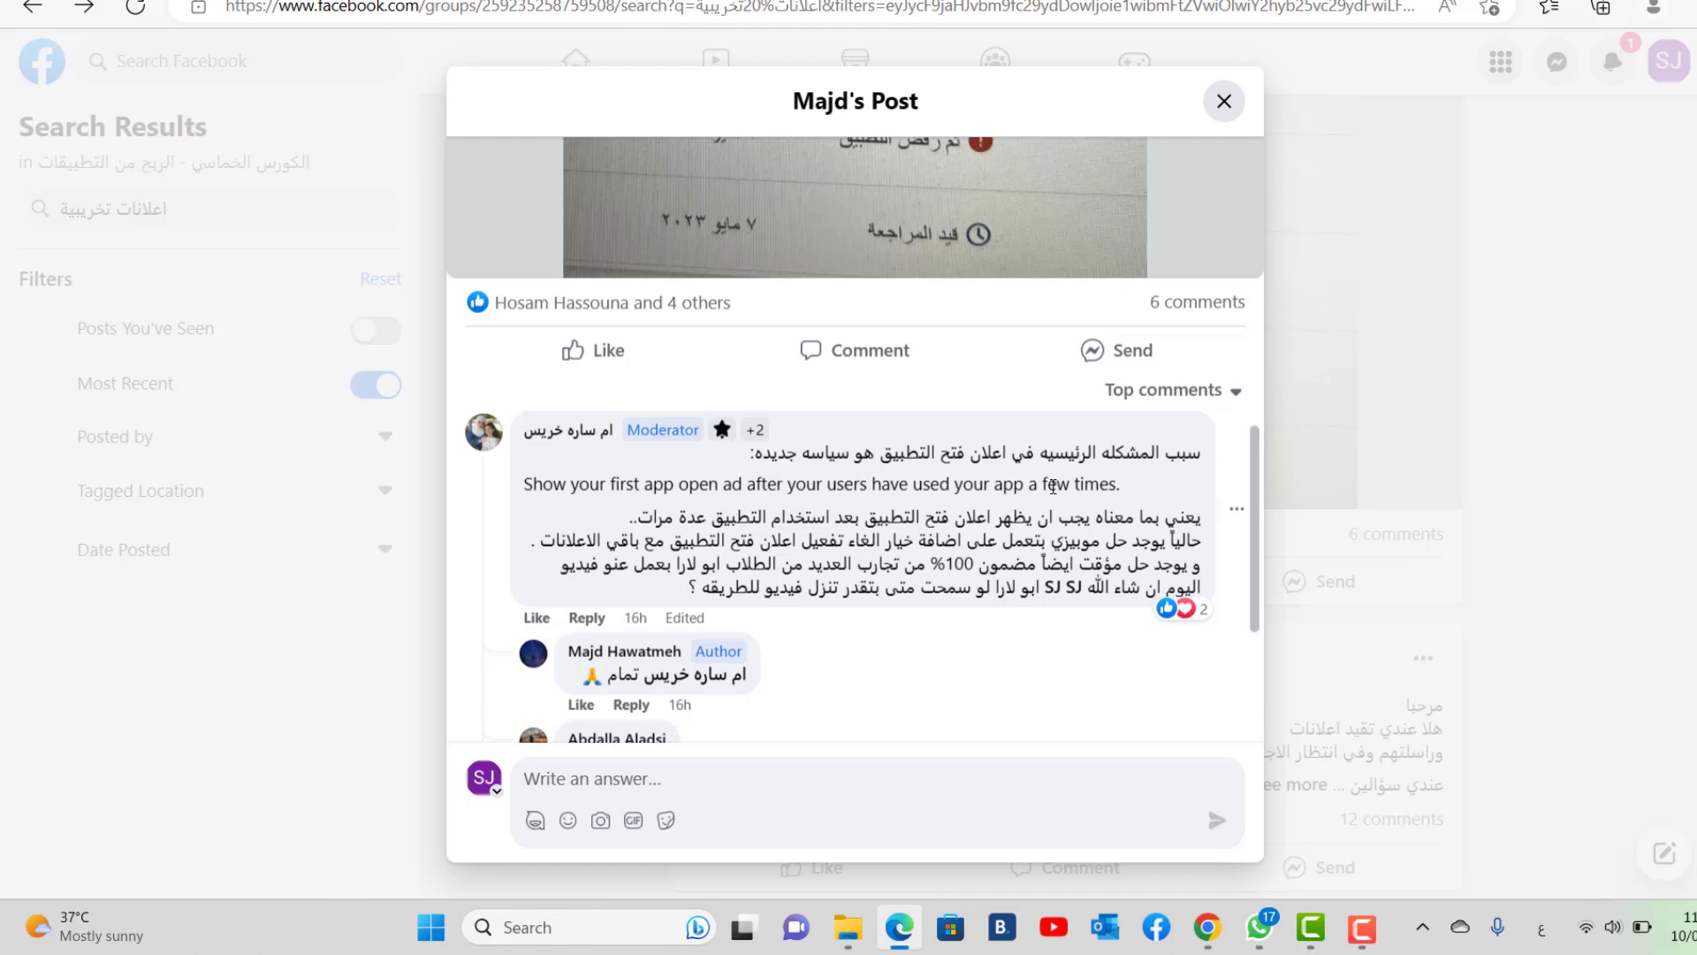
triple_click(1053, 485)
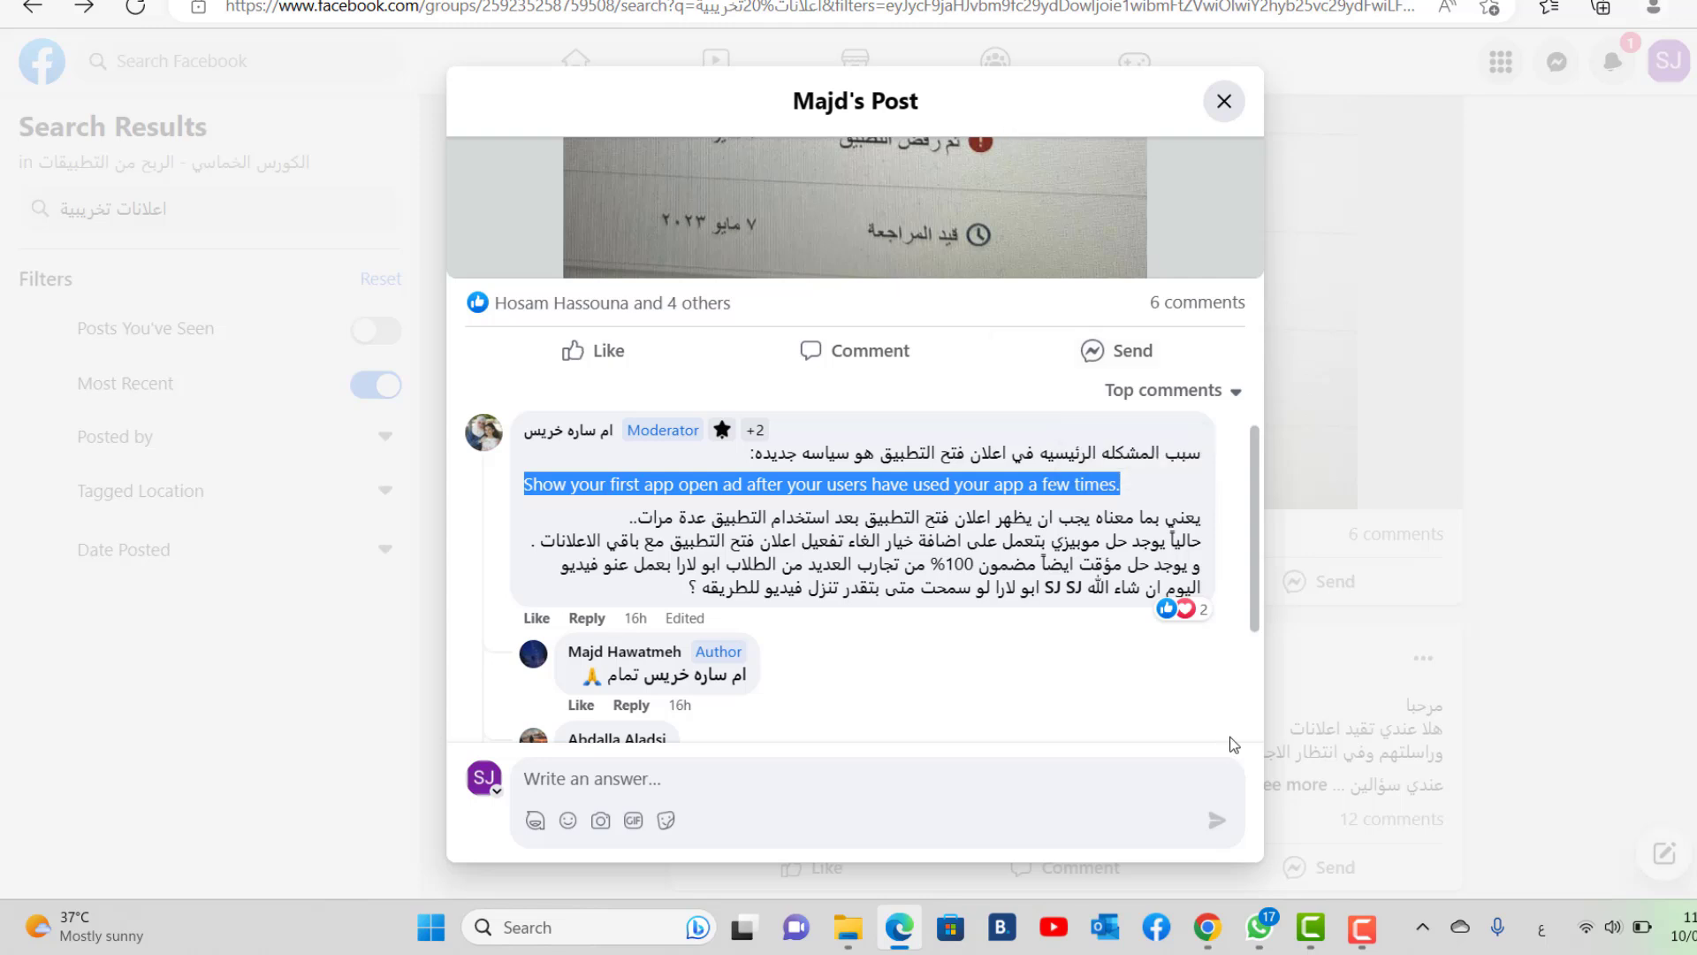
left_click(1209, 944)
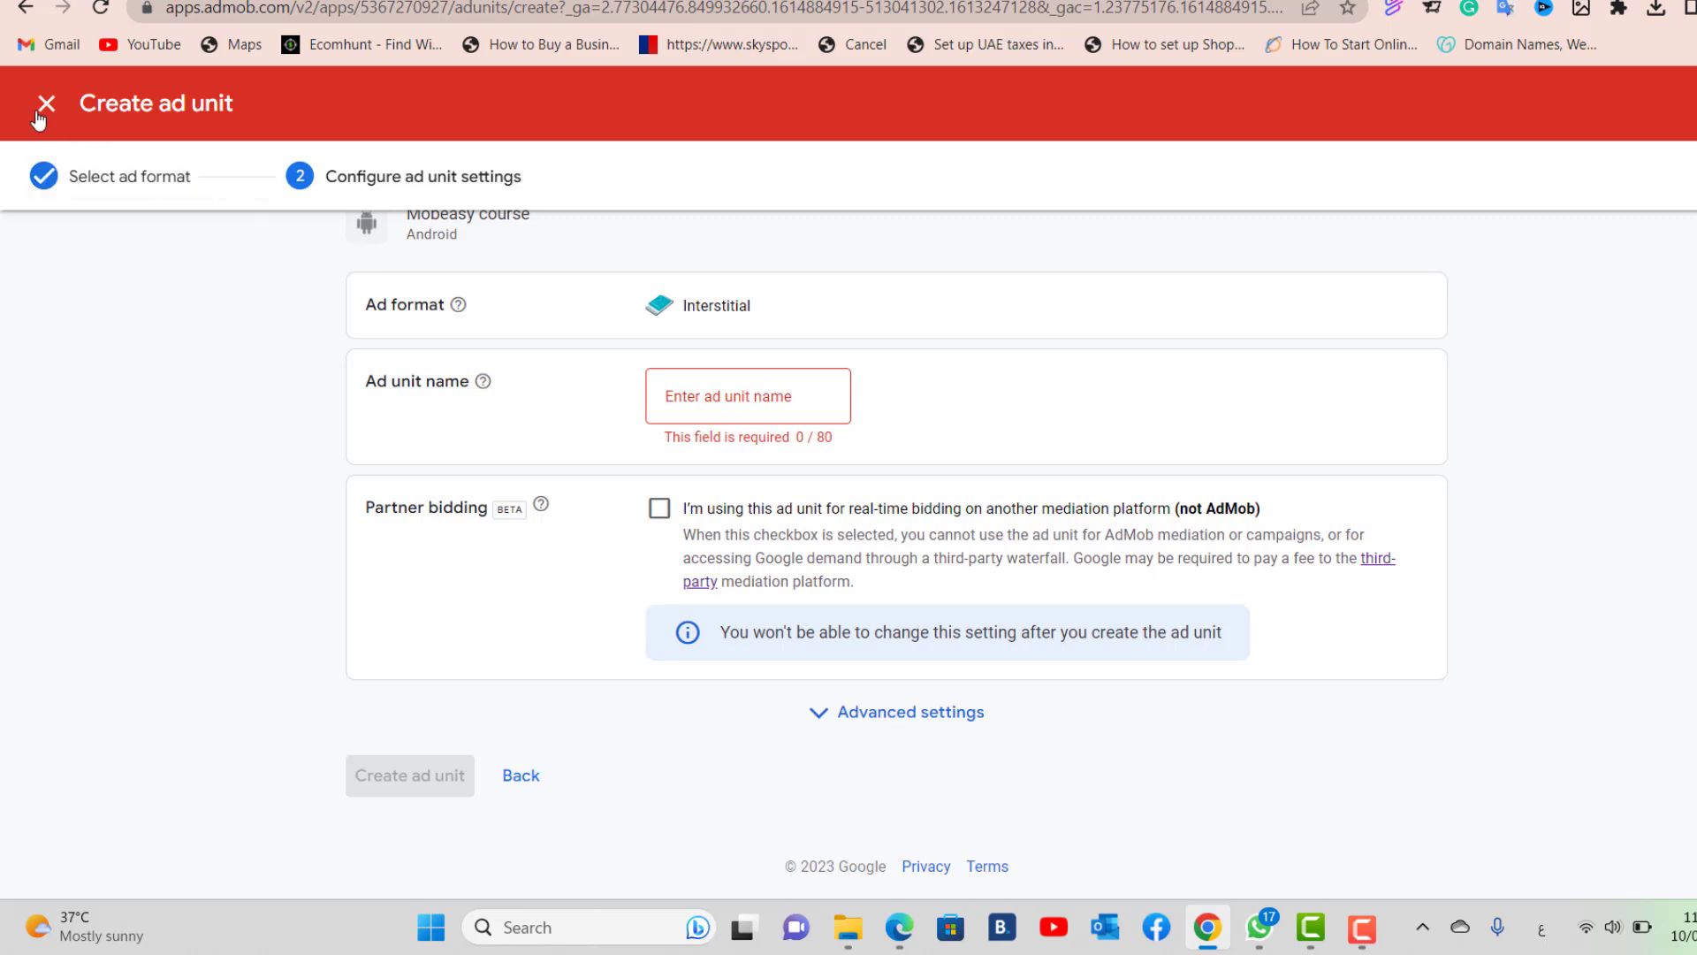
left_click(707, 393)
type("1")
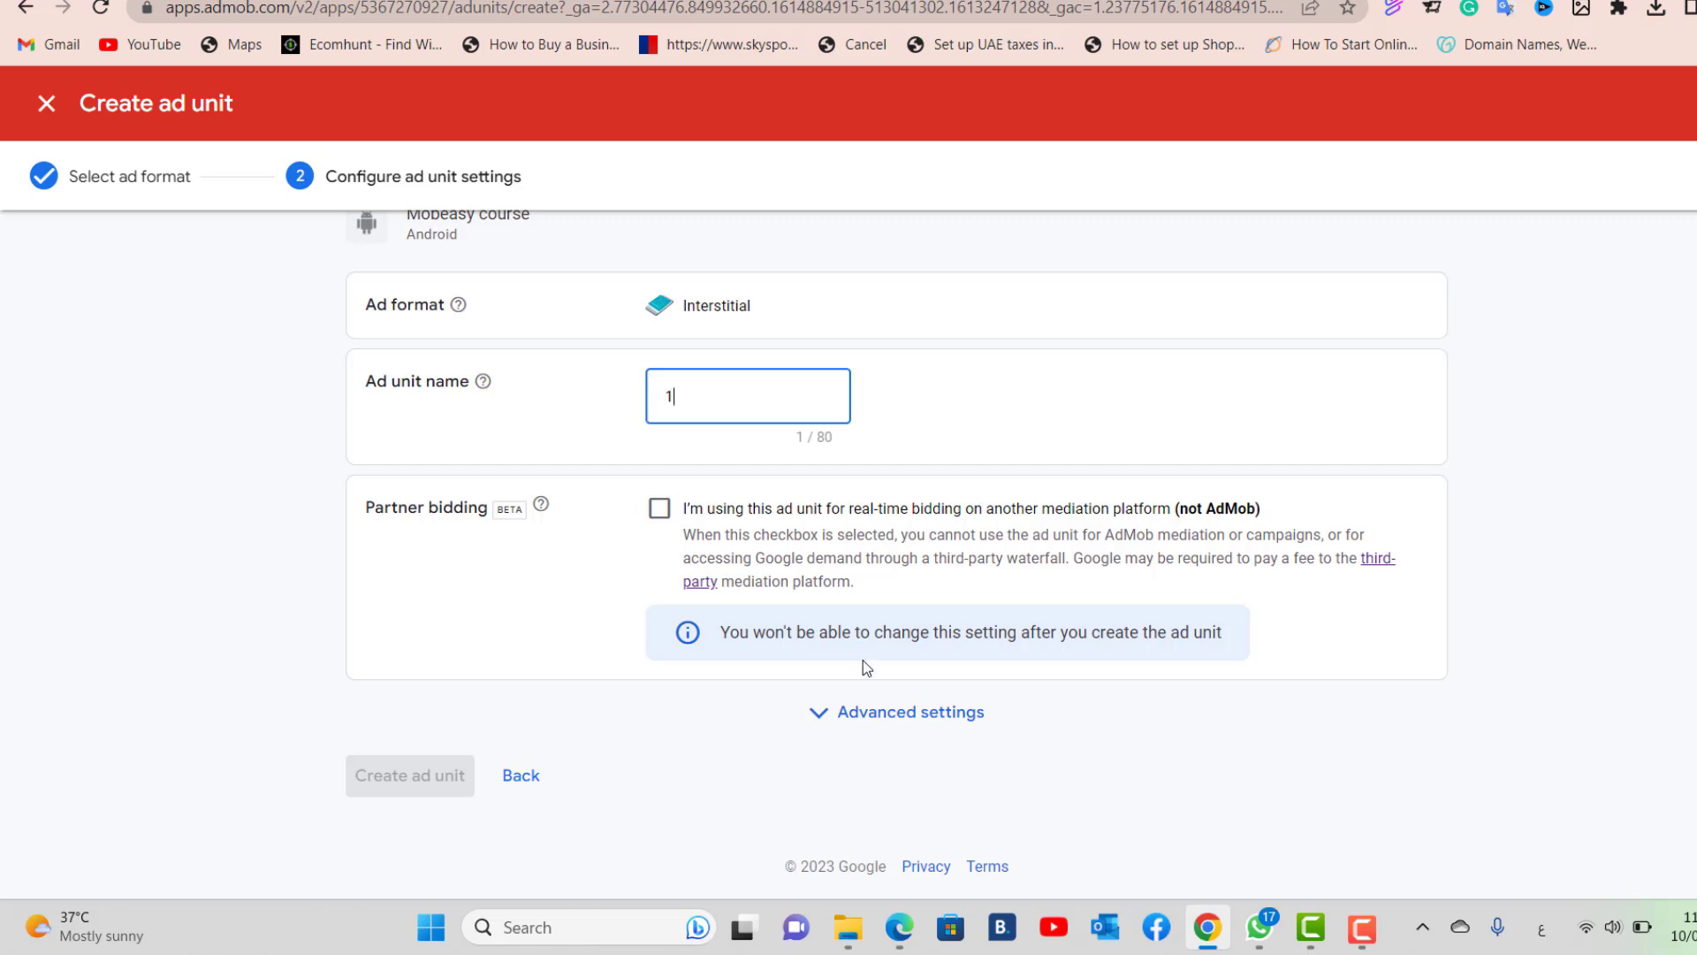
left_click(842, 720)
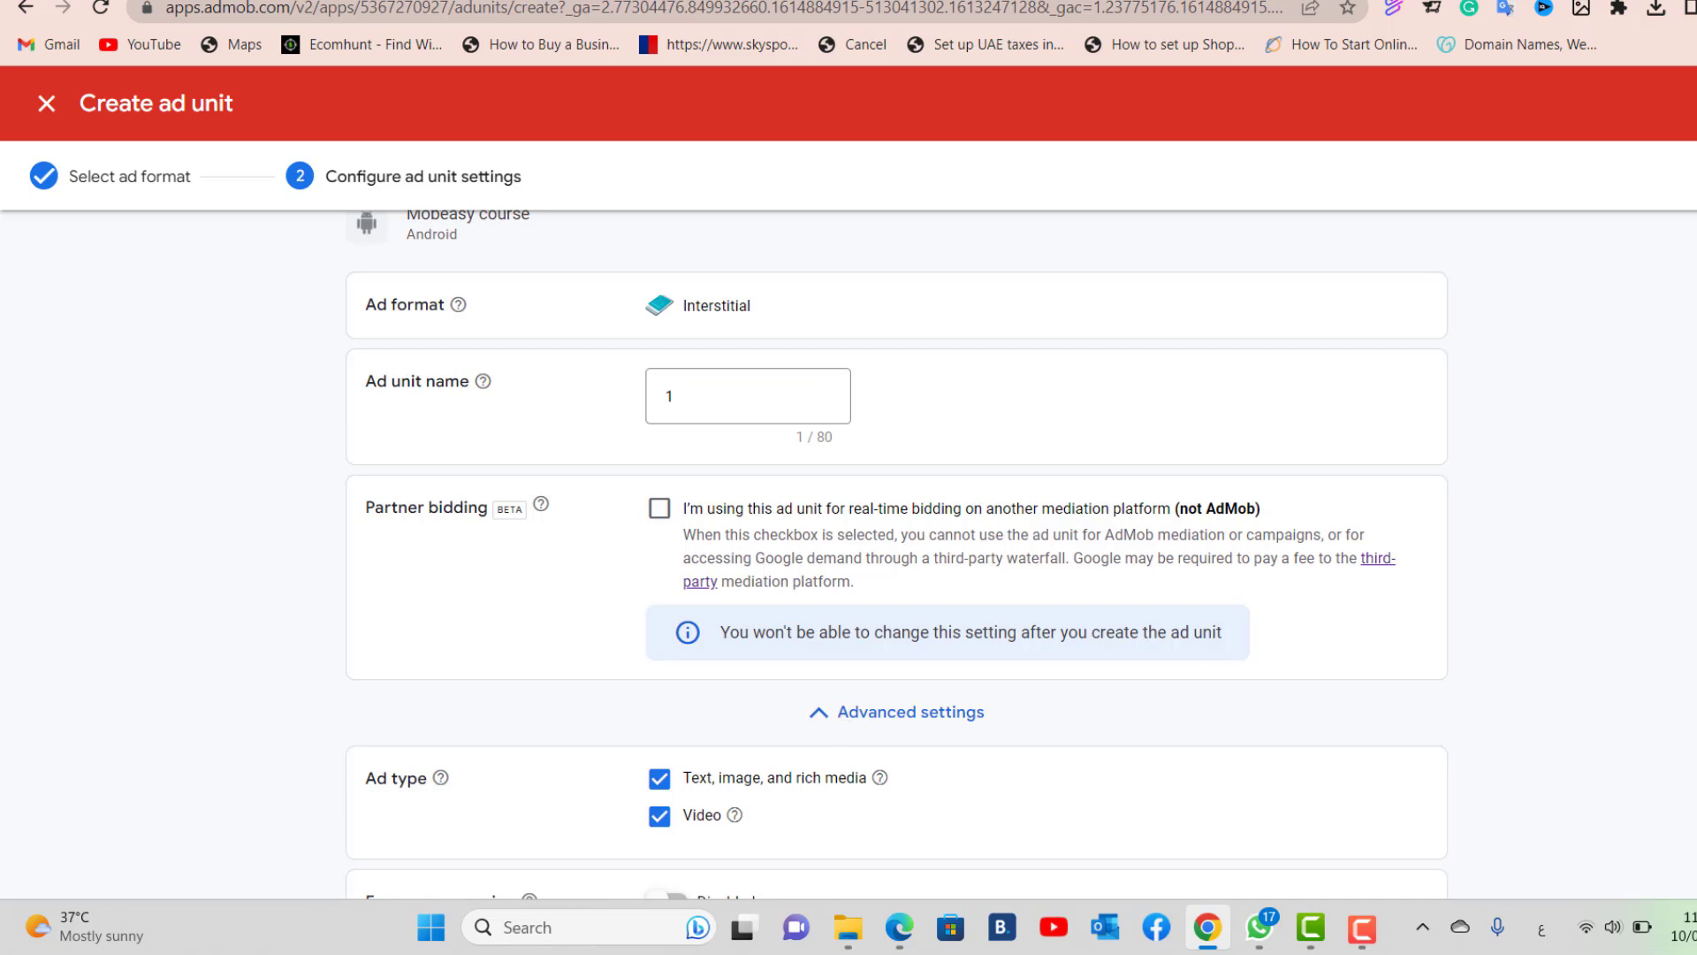
scroll(894, 555, "down", 2)
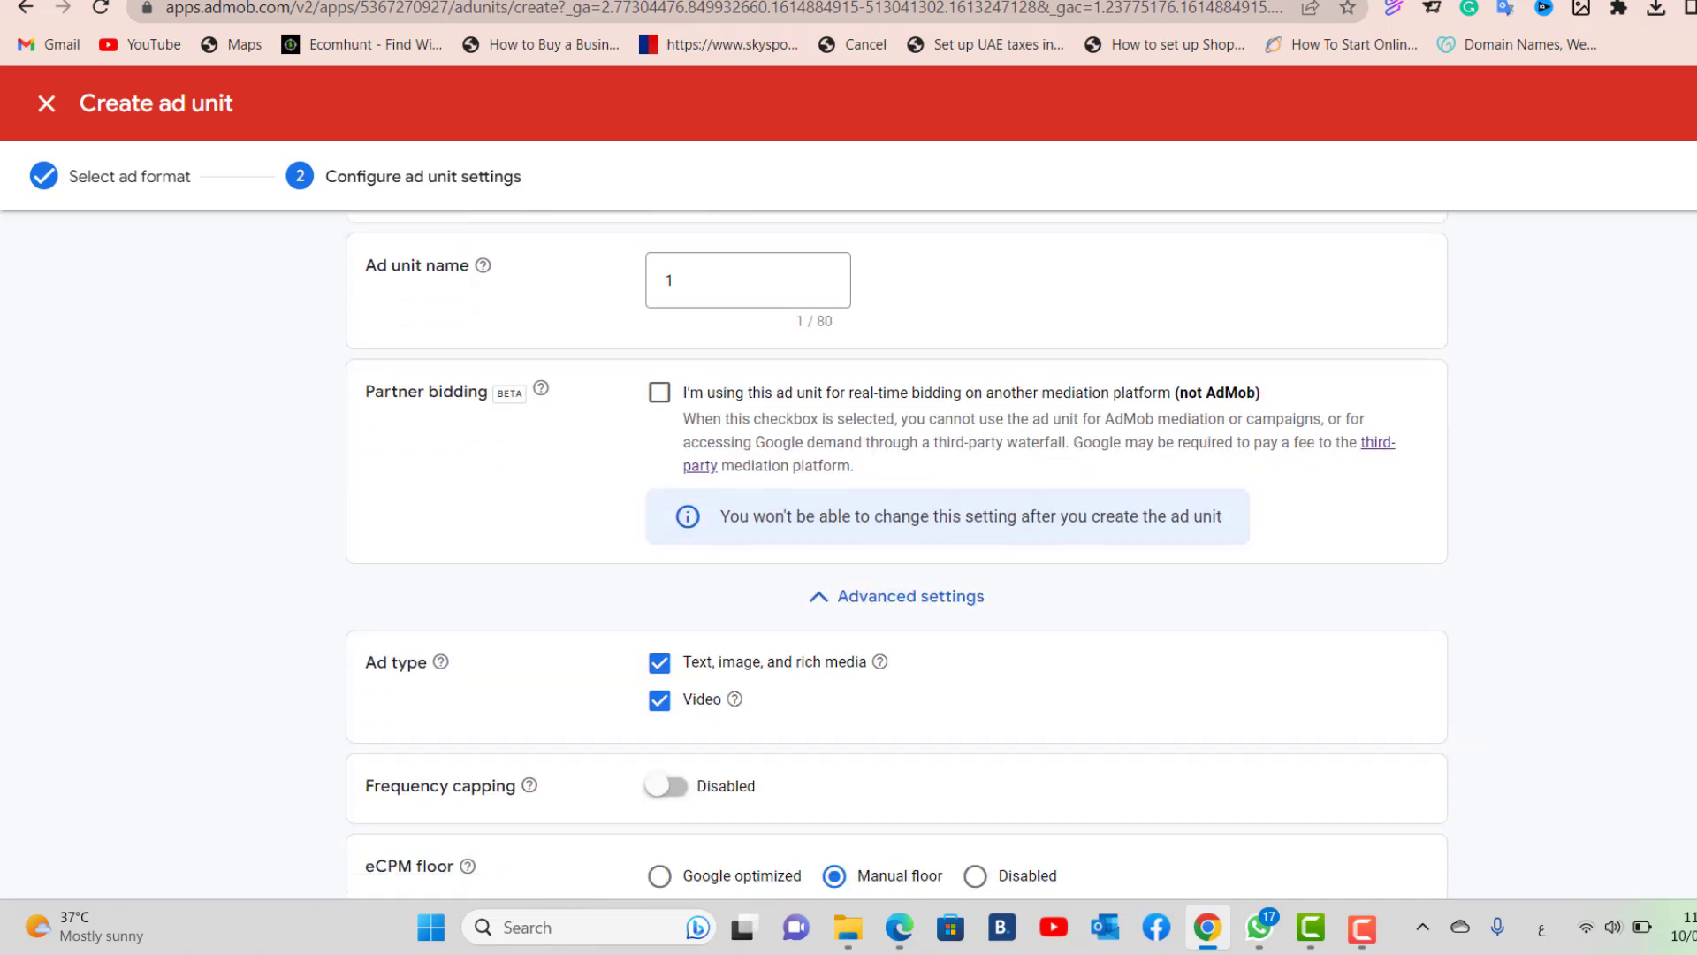
scroll(894, 555, "up", 2)
scroll(895, 554, "down", 1)
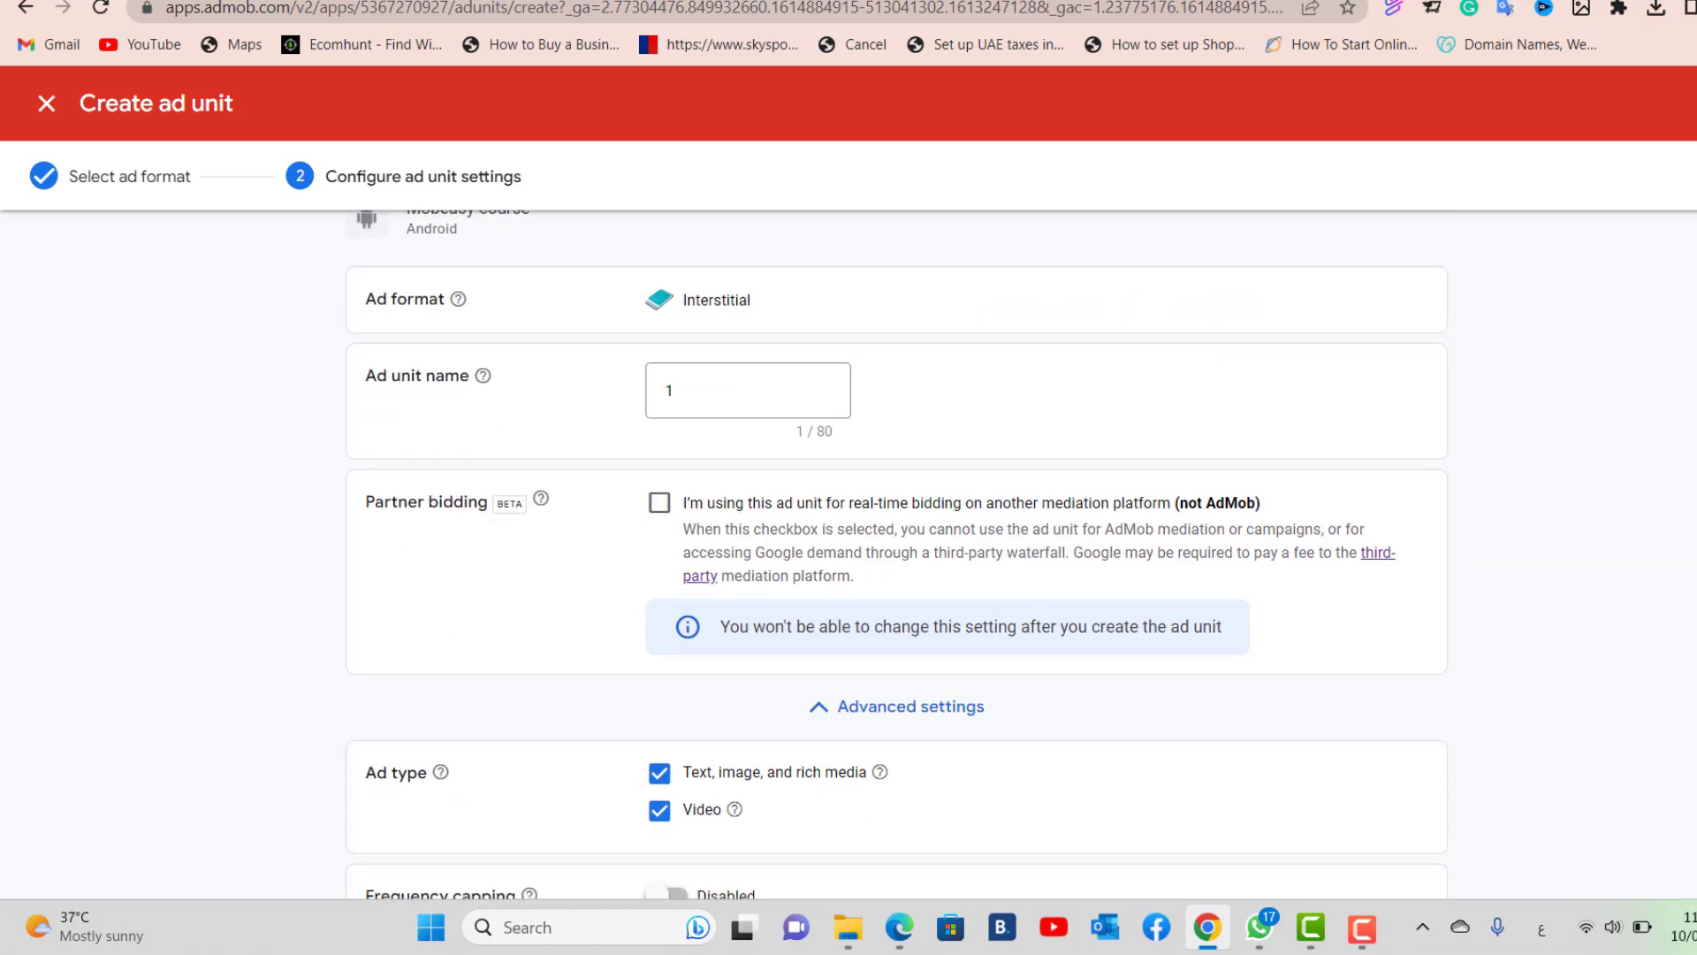
left_click(46, 103)
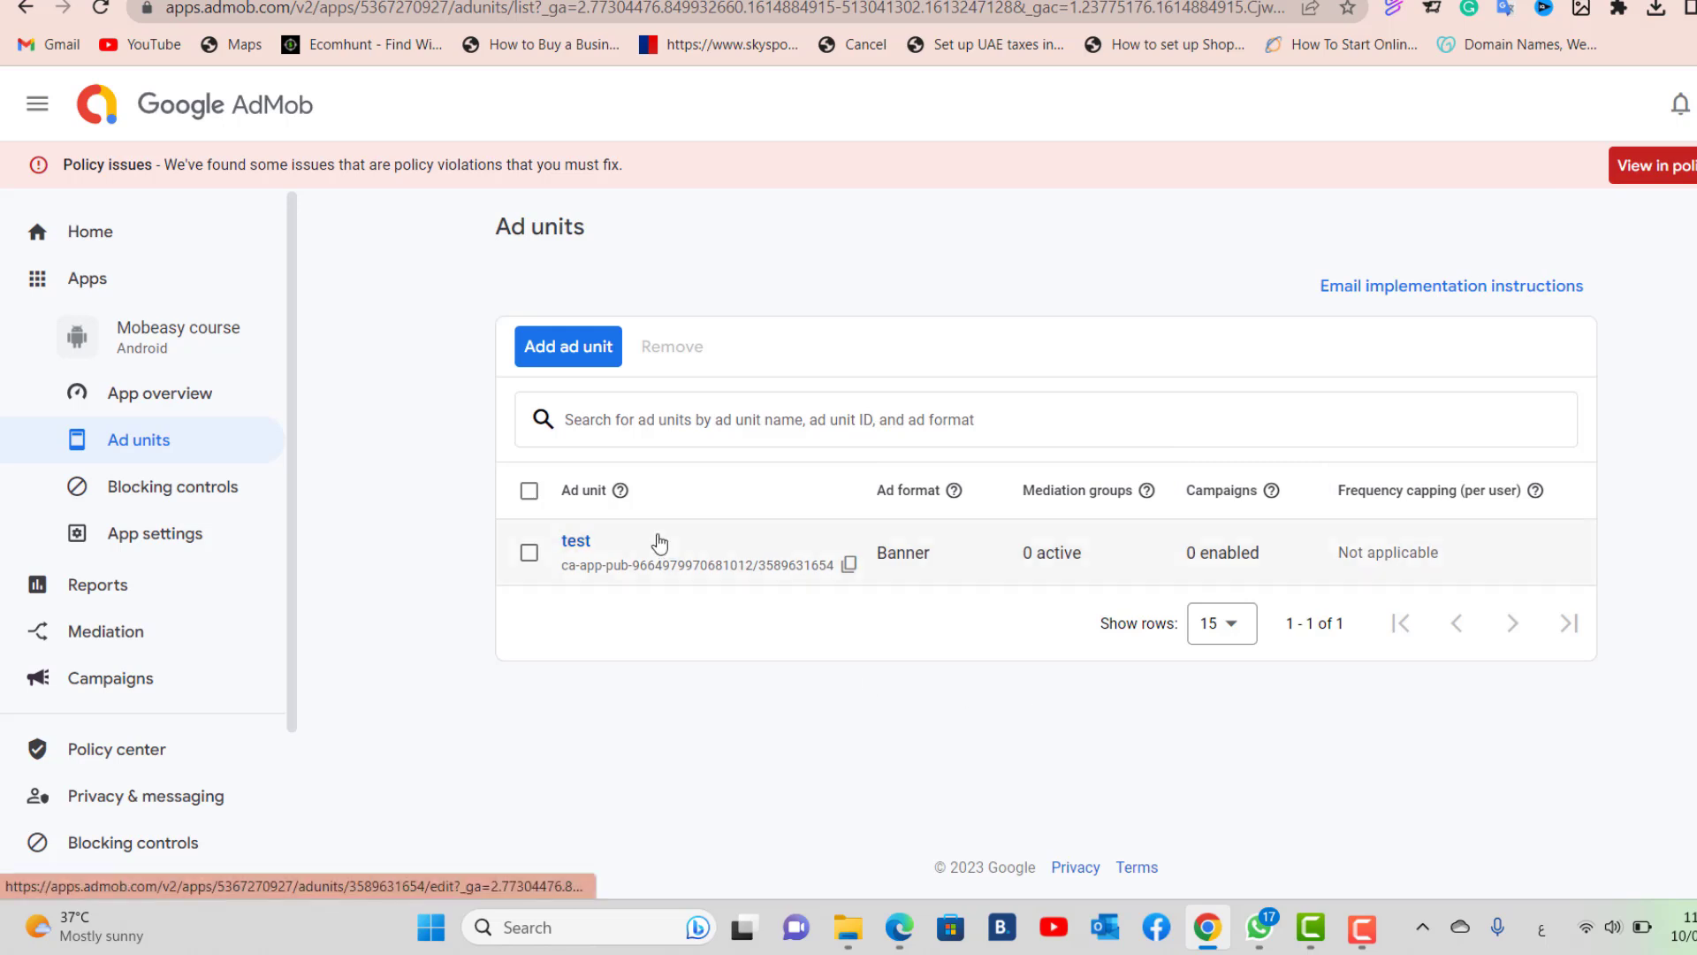
Open the "test" banner ad unit and expand its advanced settings.
left_click(591, 543)
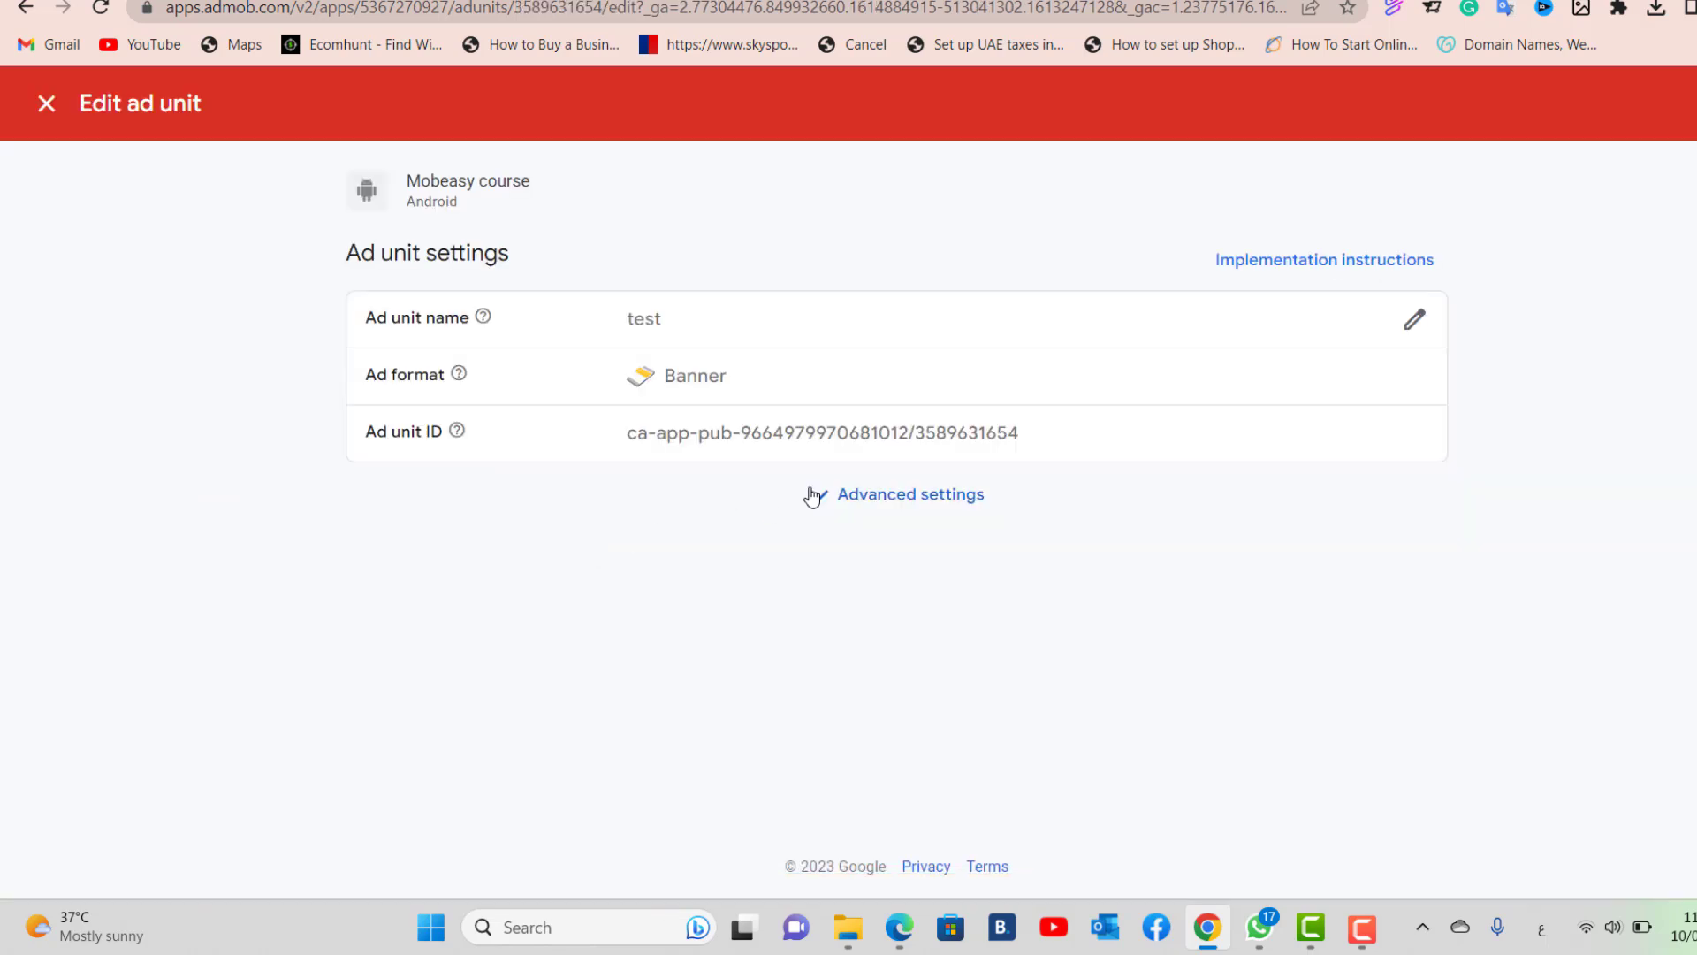
left_click(817, 496)
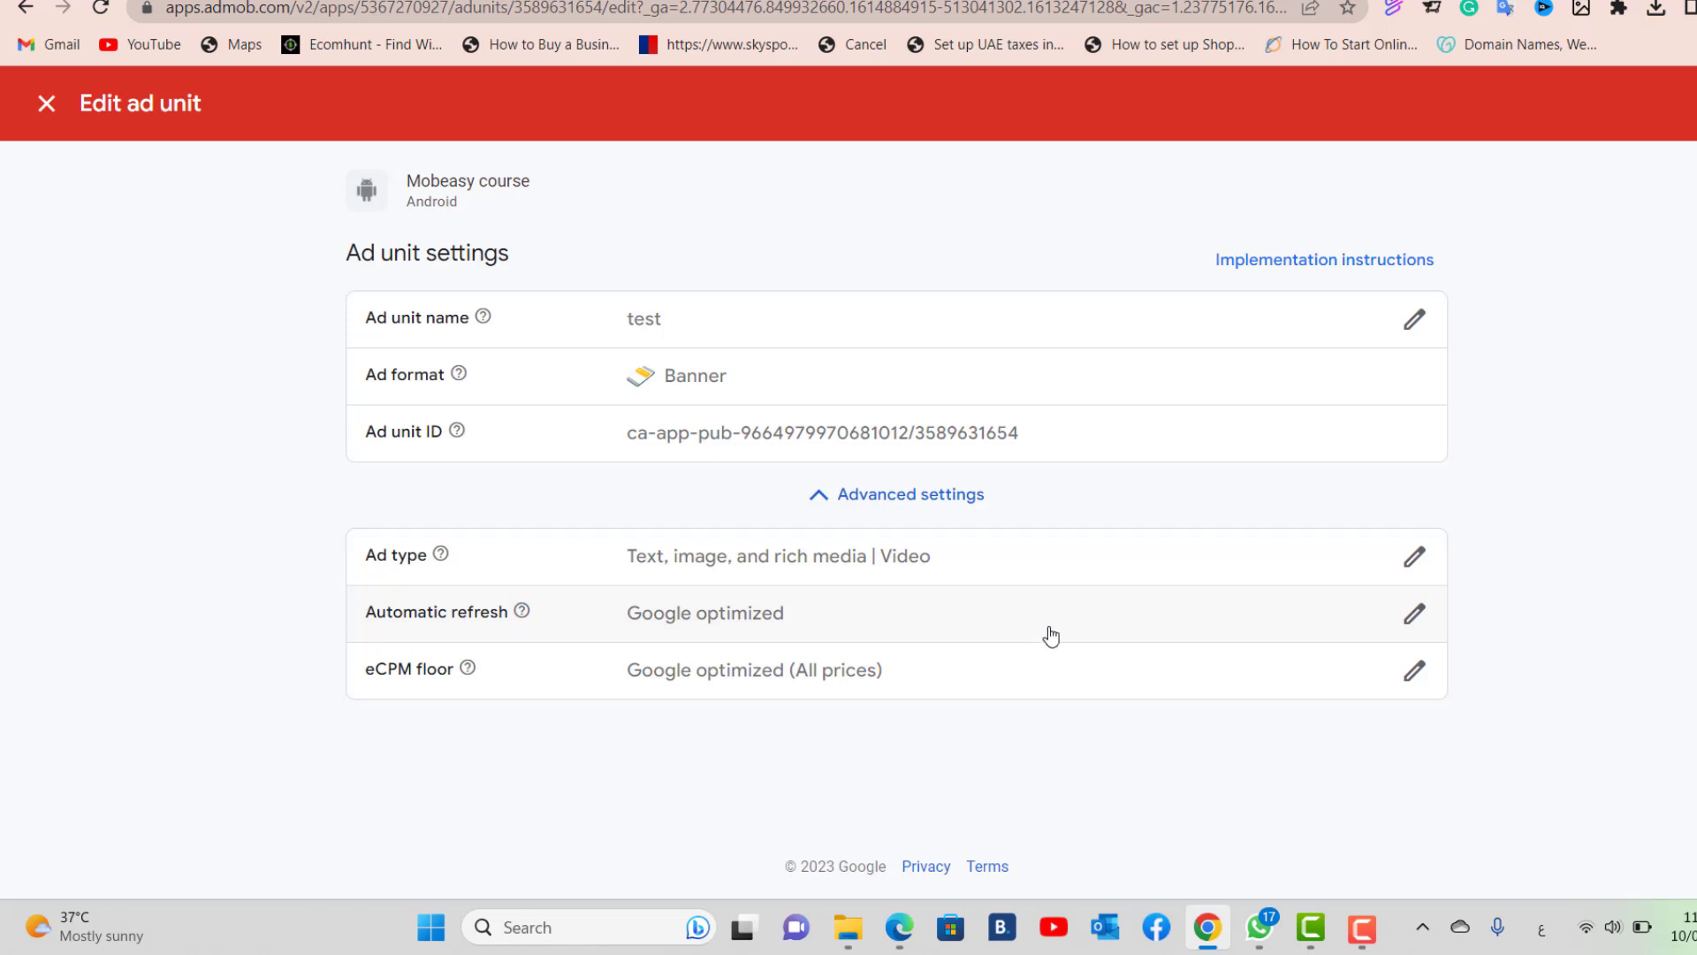
left_click(1414, 613)
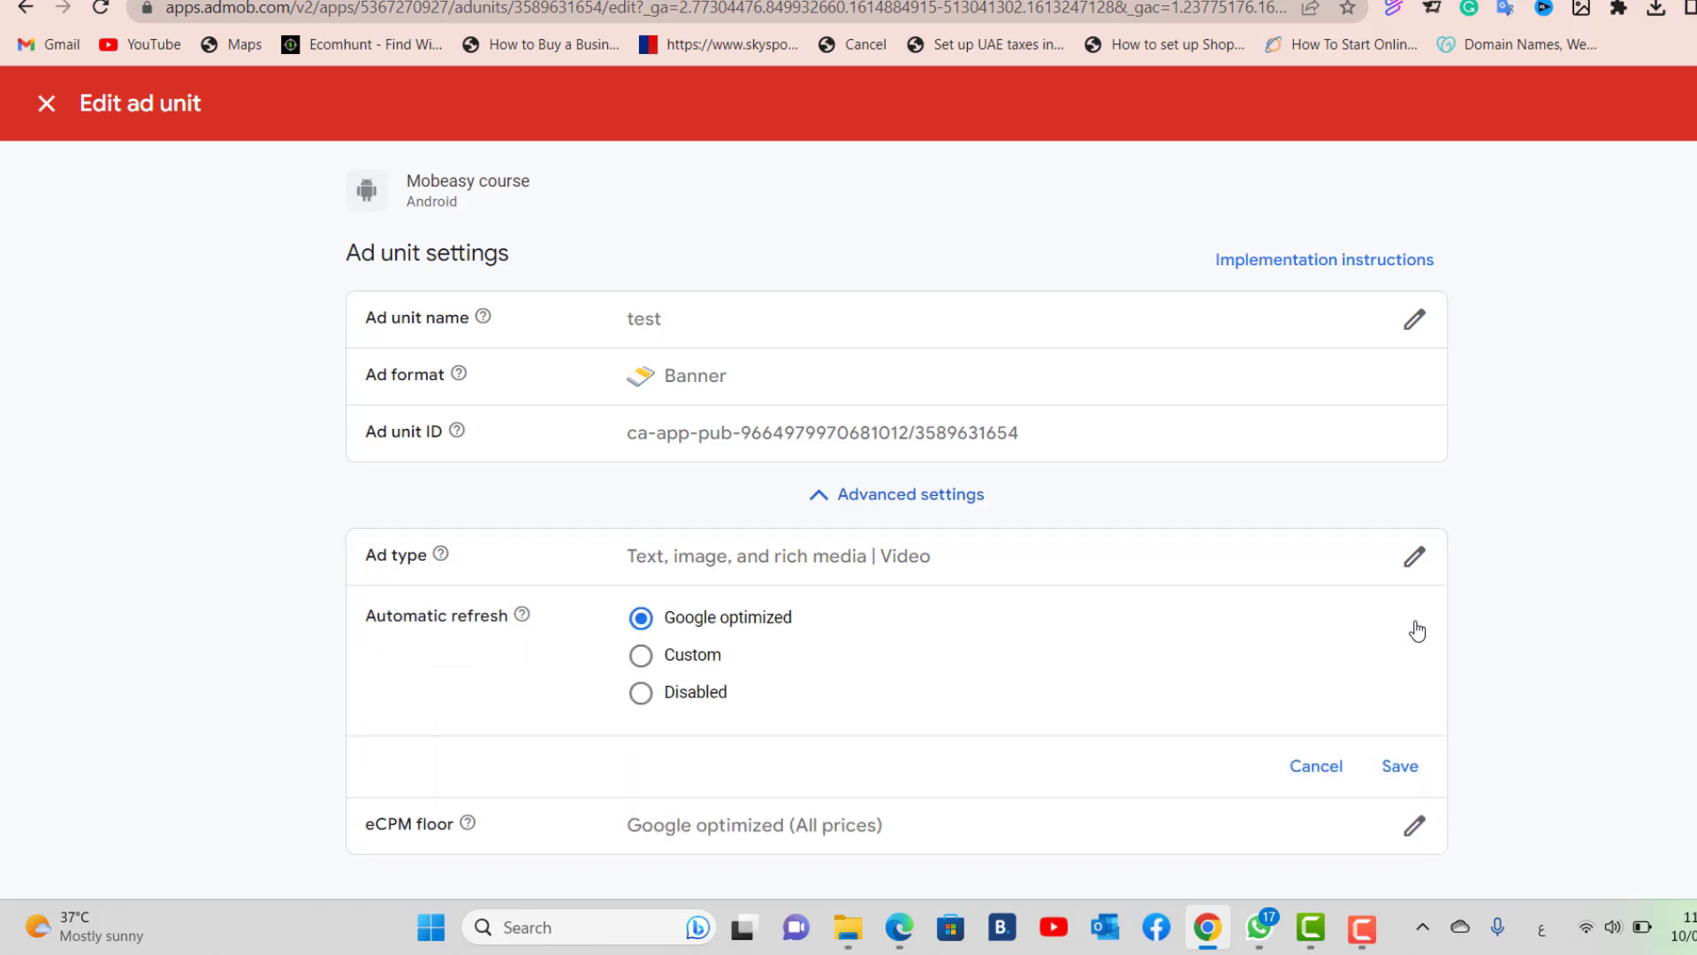
left_click(688, 658)
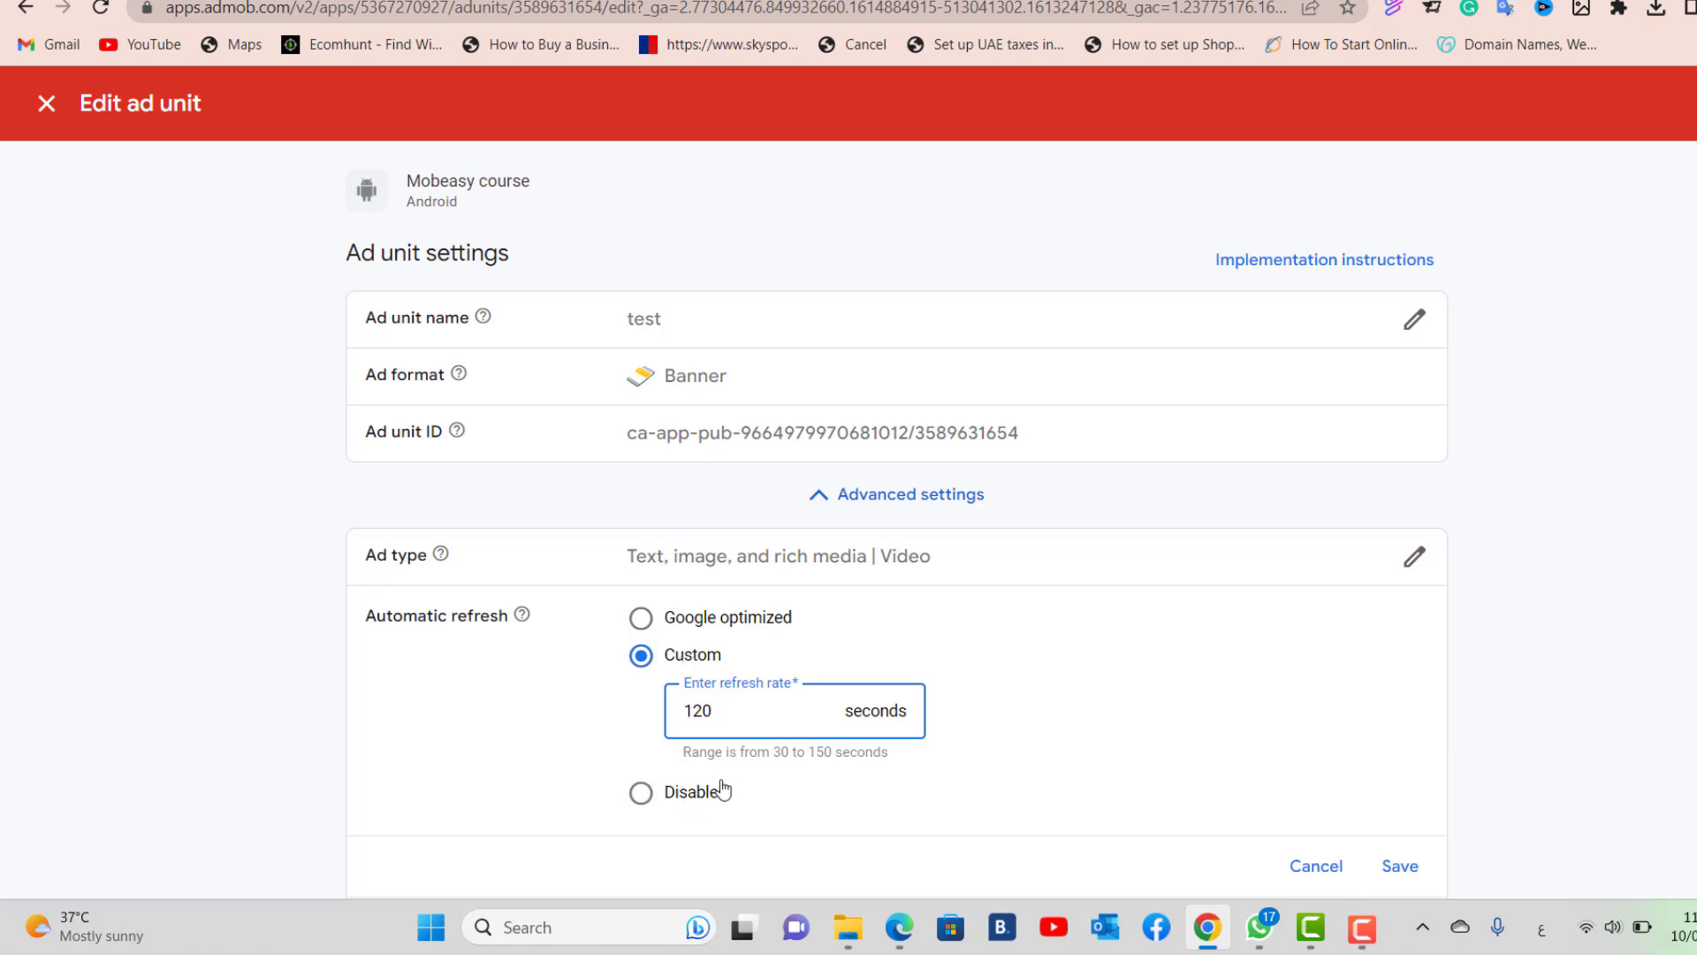
left_click(1320, 873)
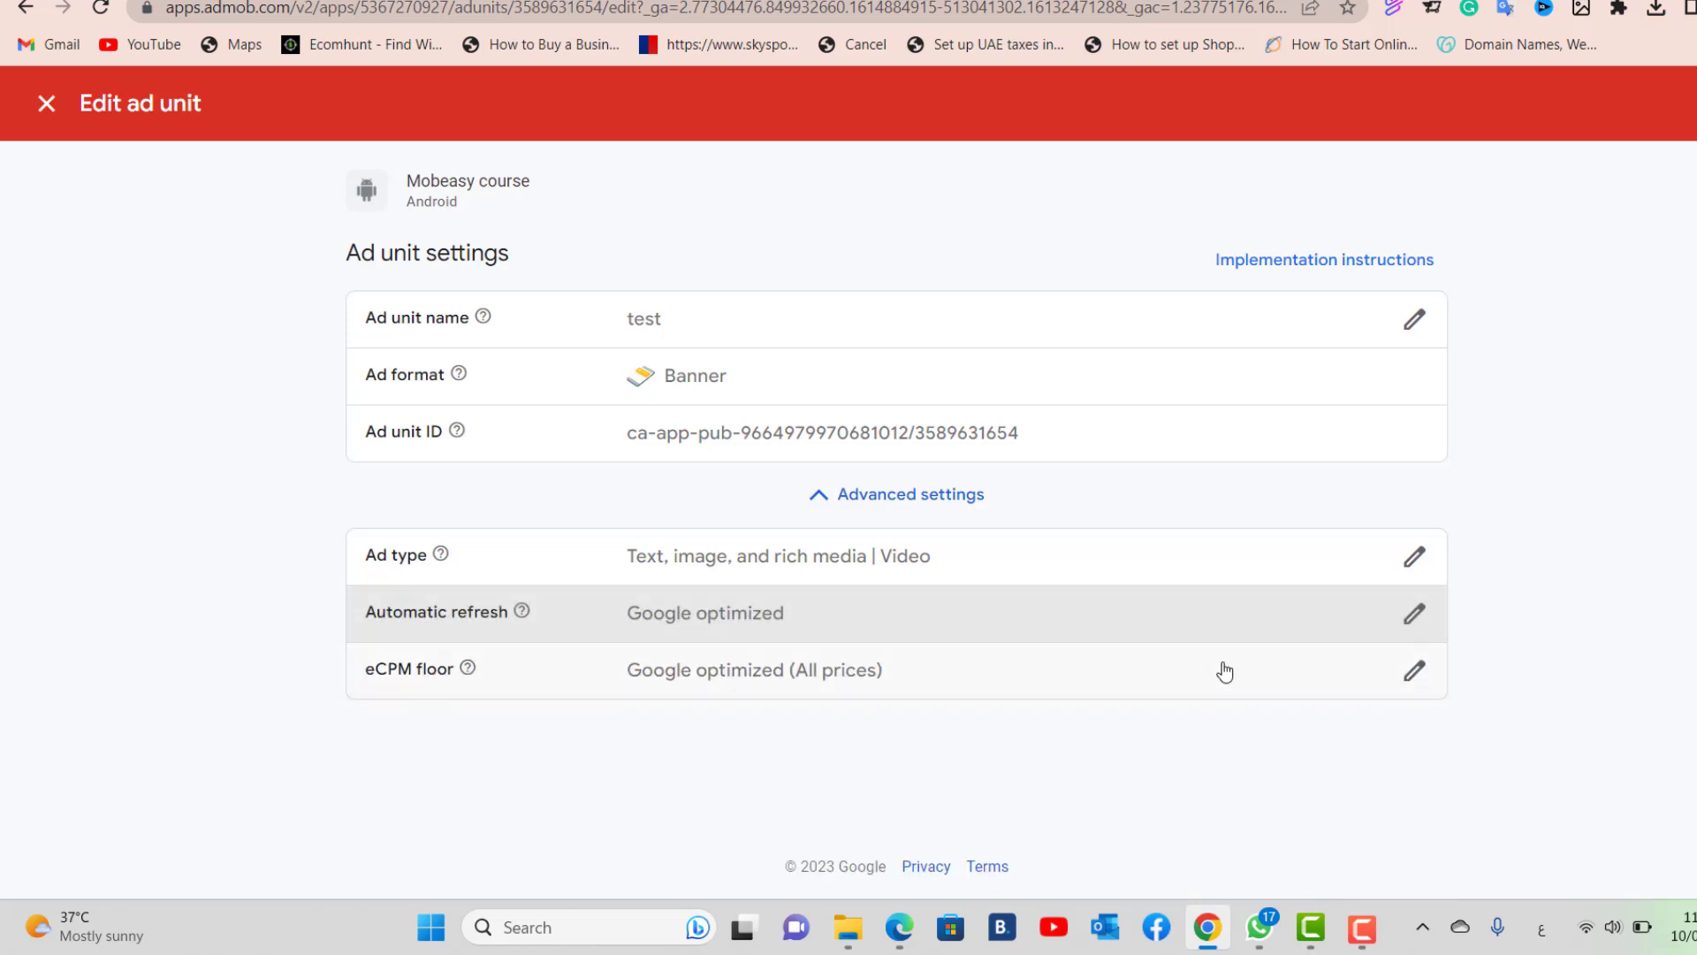
Set the "test" banner ad unit's eCPM floor to a manual global floor of $1000, save it and return to the ad units list.
left_click(1416, 673)
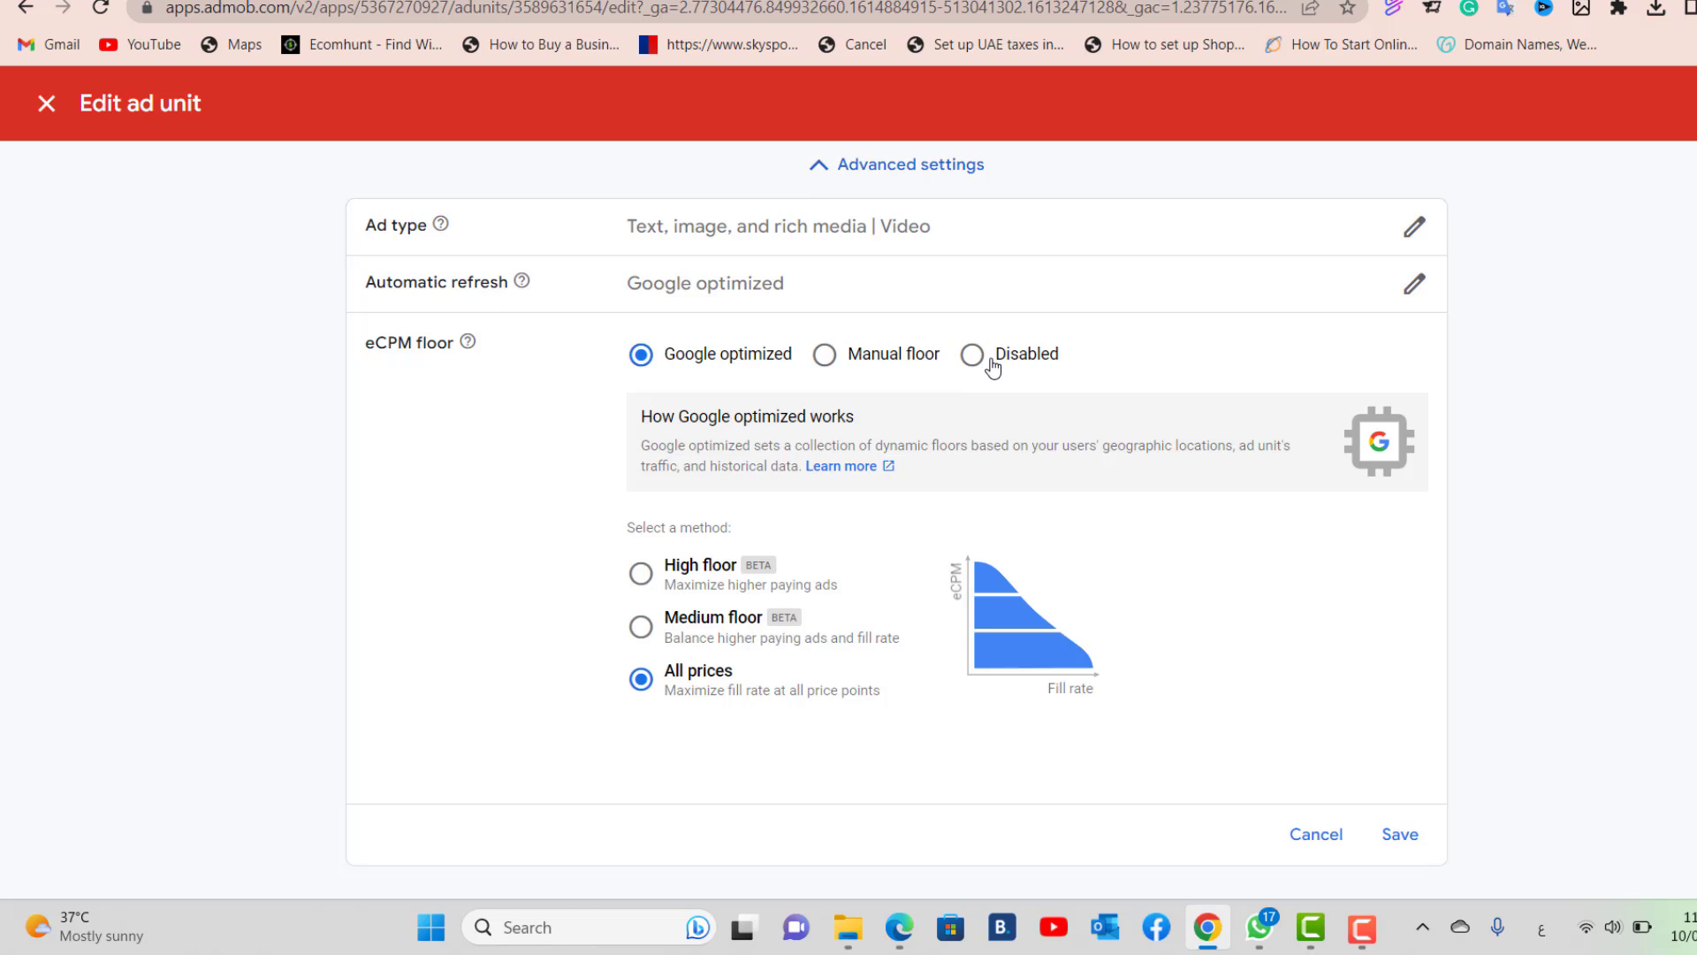
left_click(822, 373)
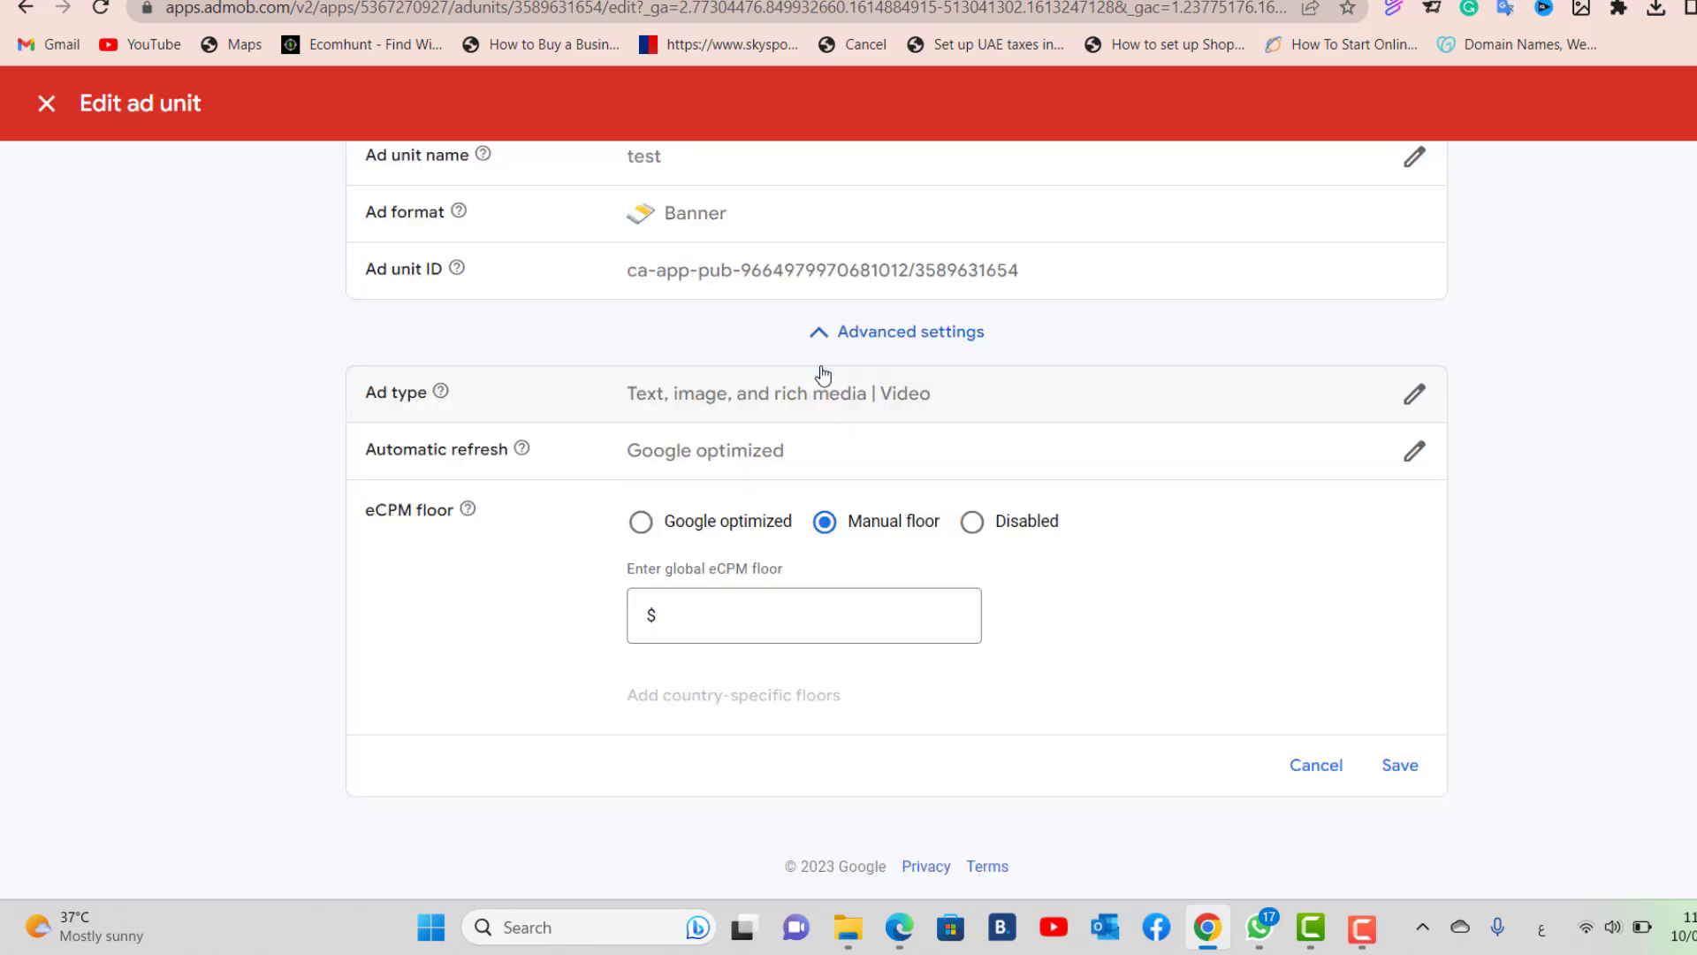
left_click(775, 615)
type("1000")
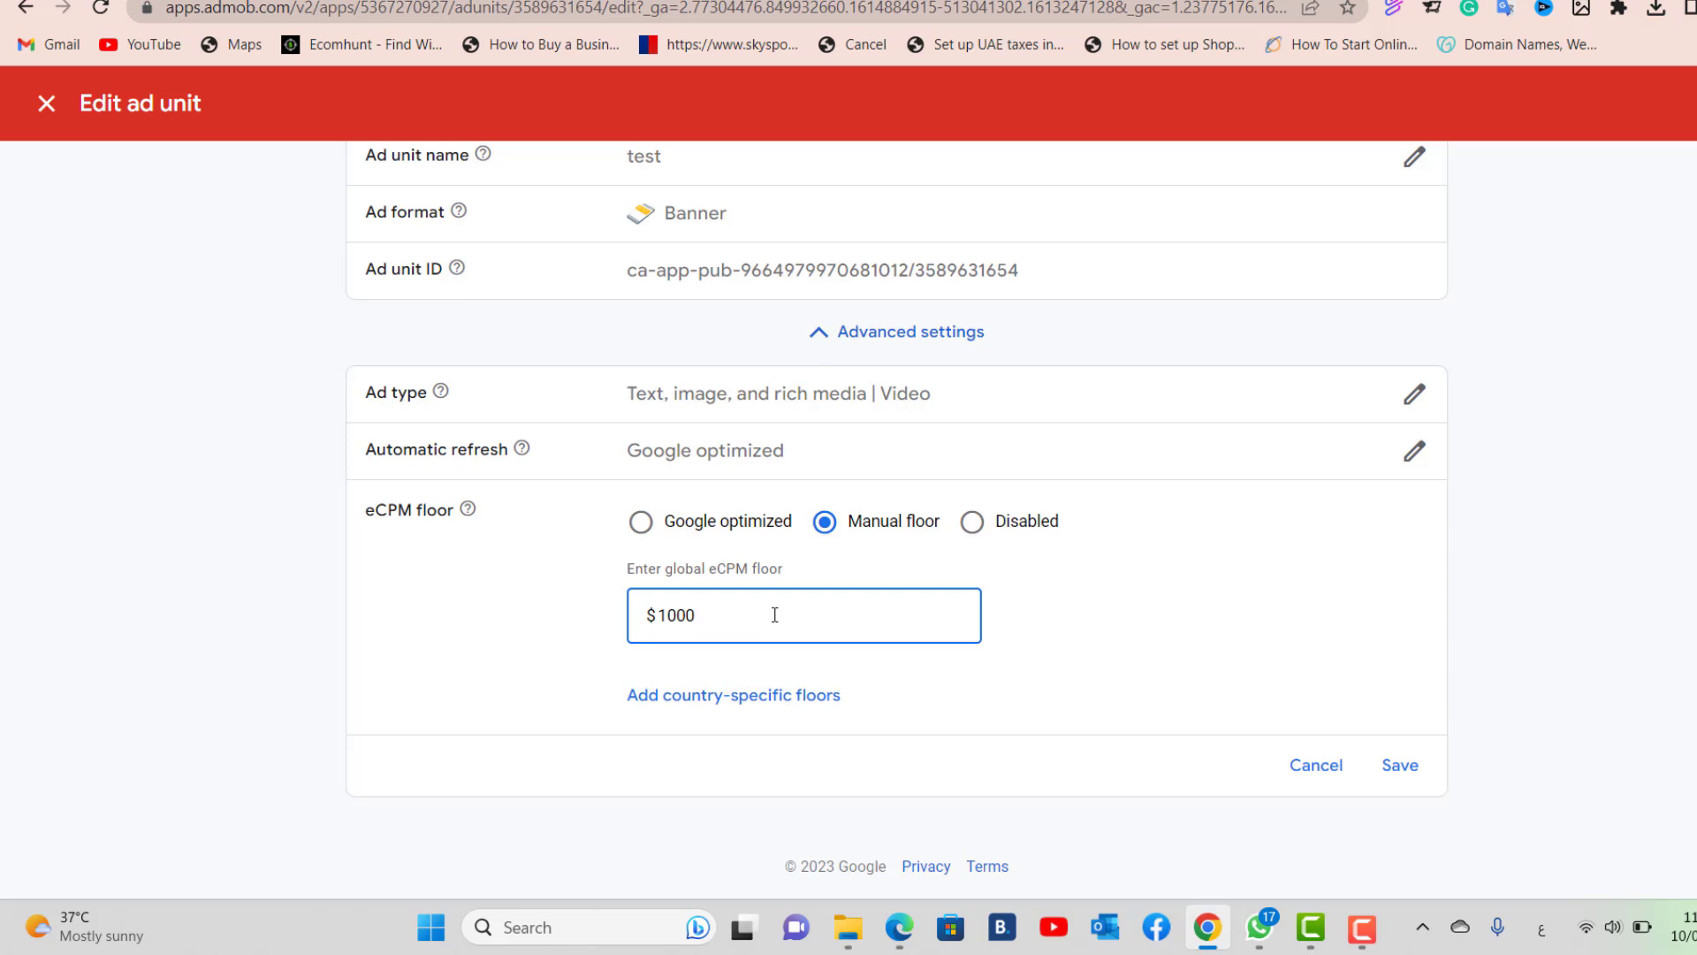
left_click(1406, 766)
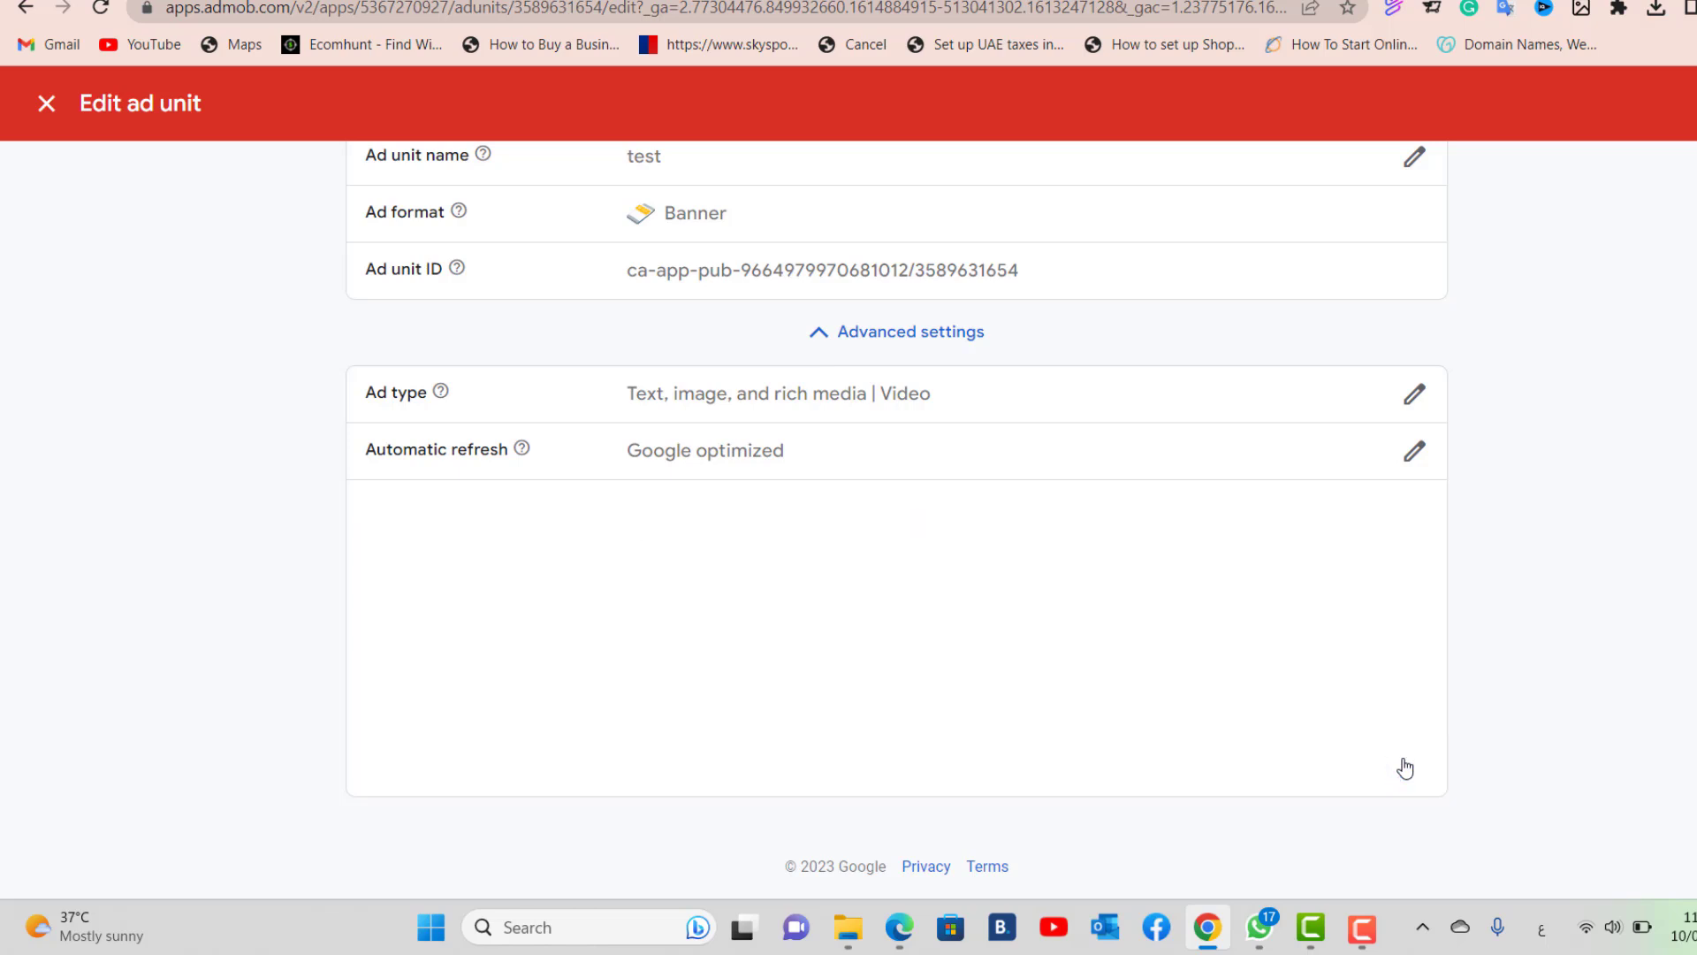
left_click(46, 104)
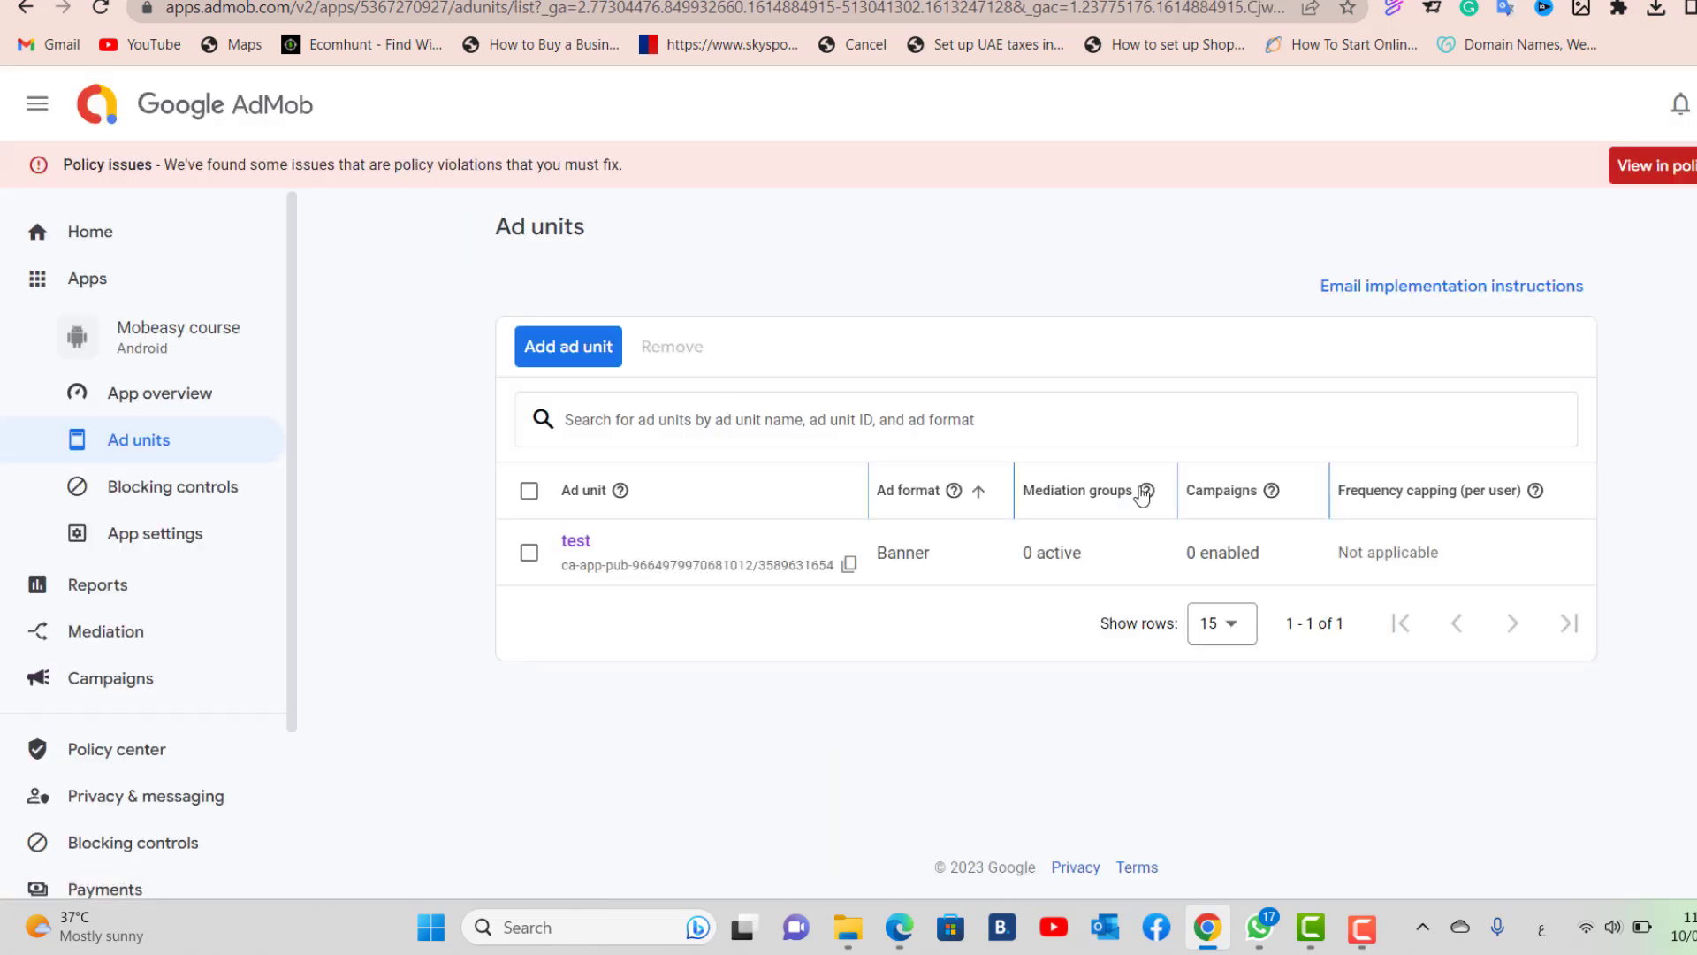
Create a new Interstitial ad unit named "2" for the Mobeasy course app.
left_click(587, 359)
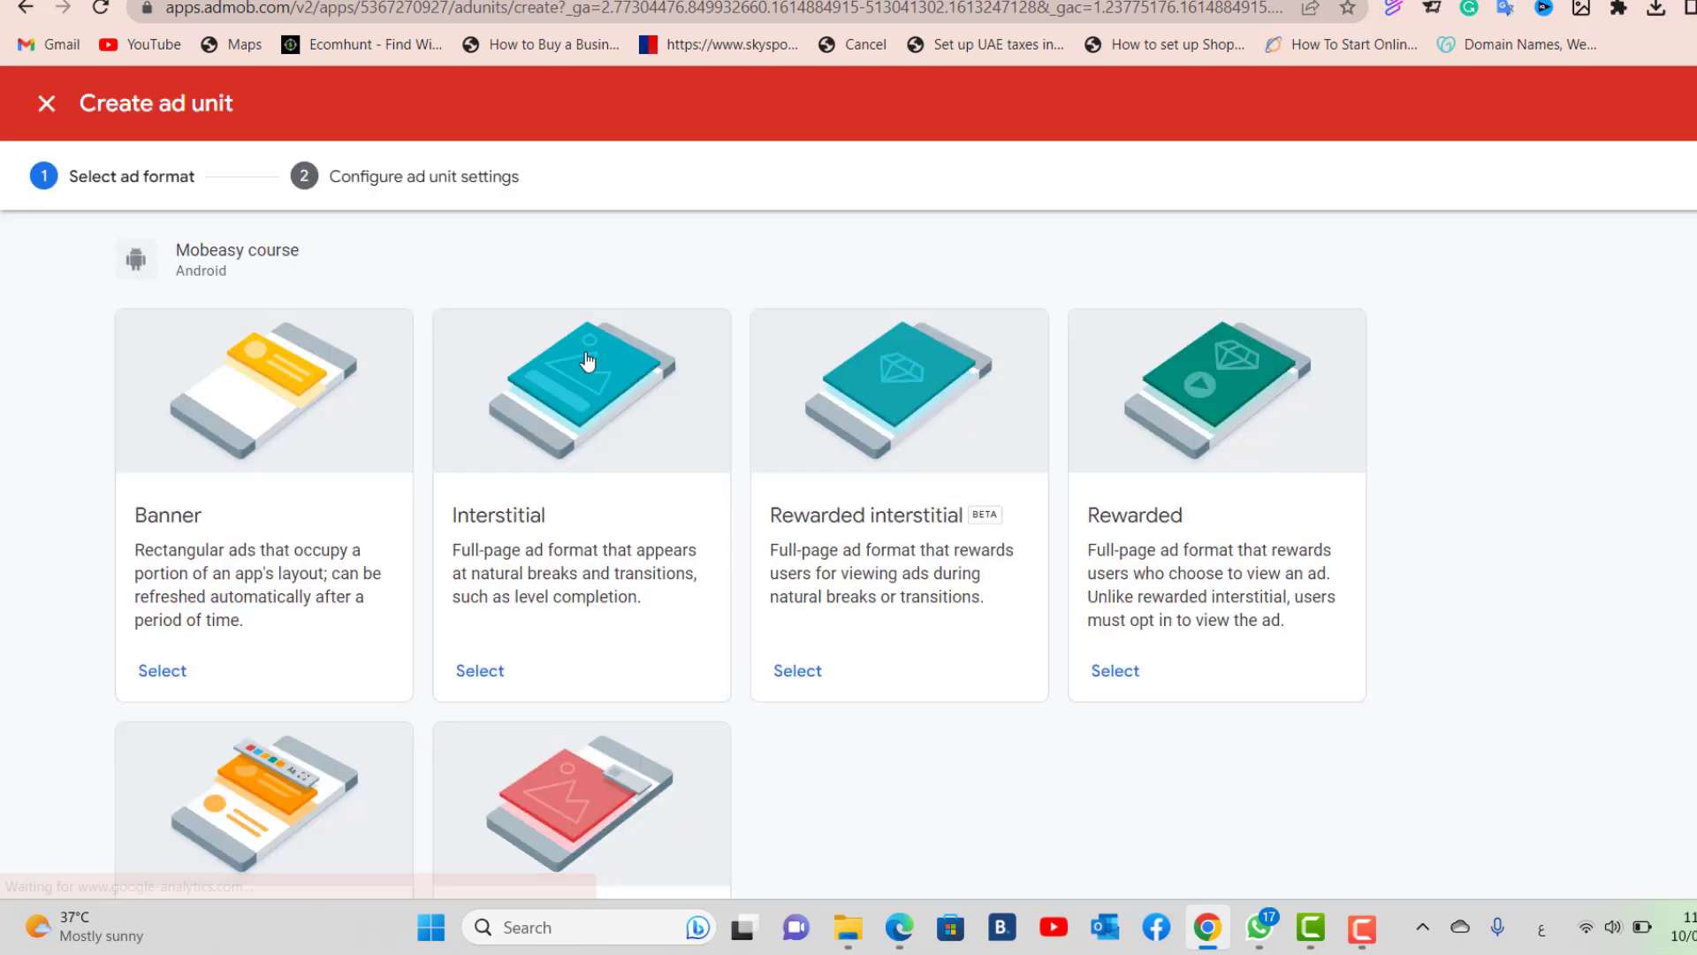
left_click(476, 674)
left_click(693, 456)
type("2")
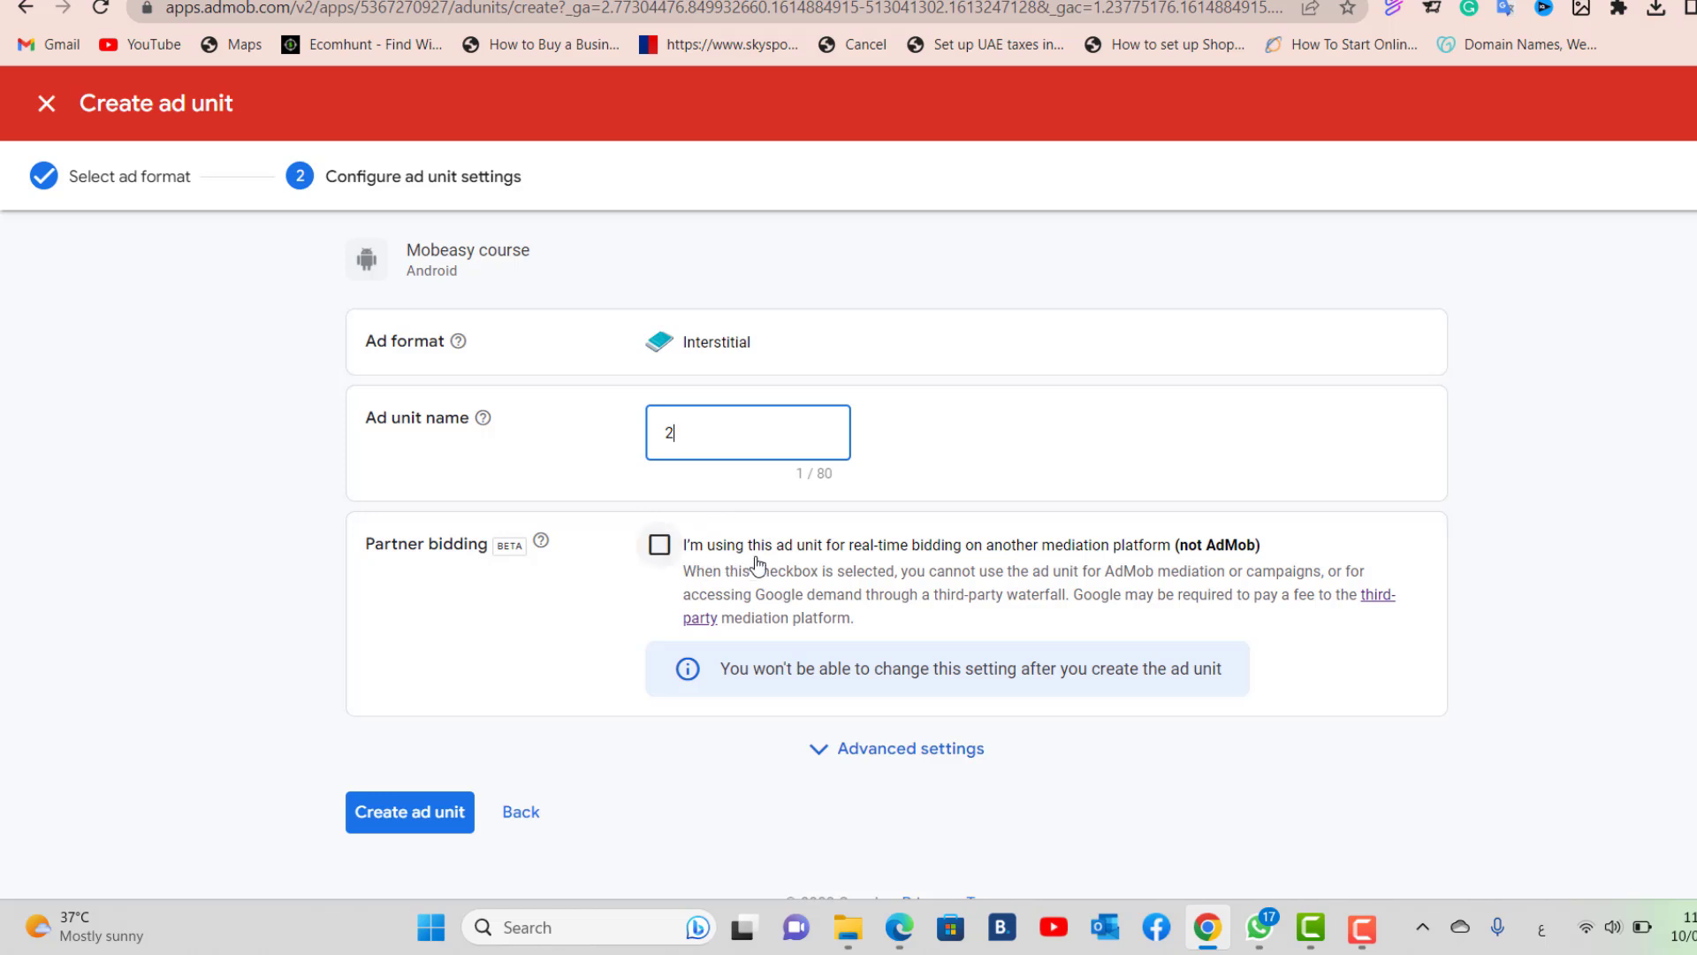
left_click(448, 812)
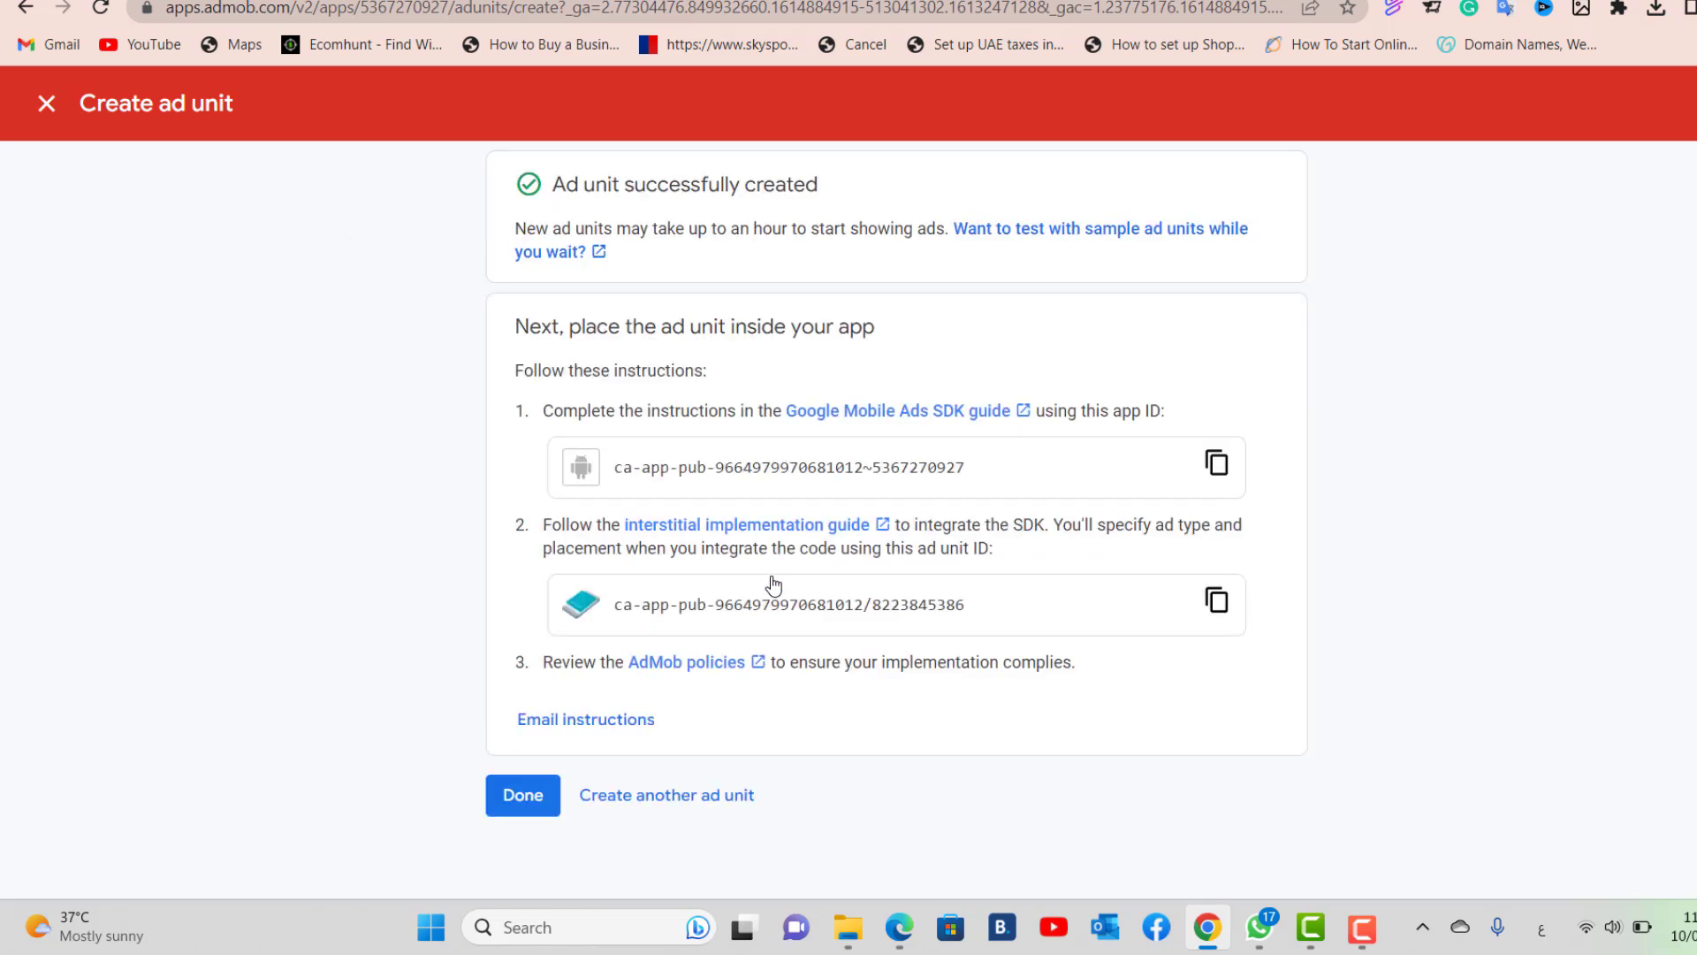
Create another ad unit in the Rewarded format named "3", keeping the default reward settings.
left_click(619, 796)
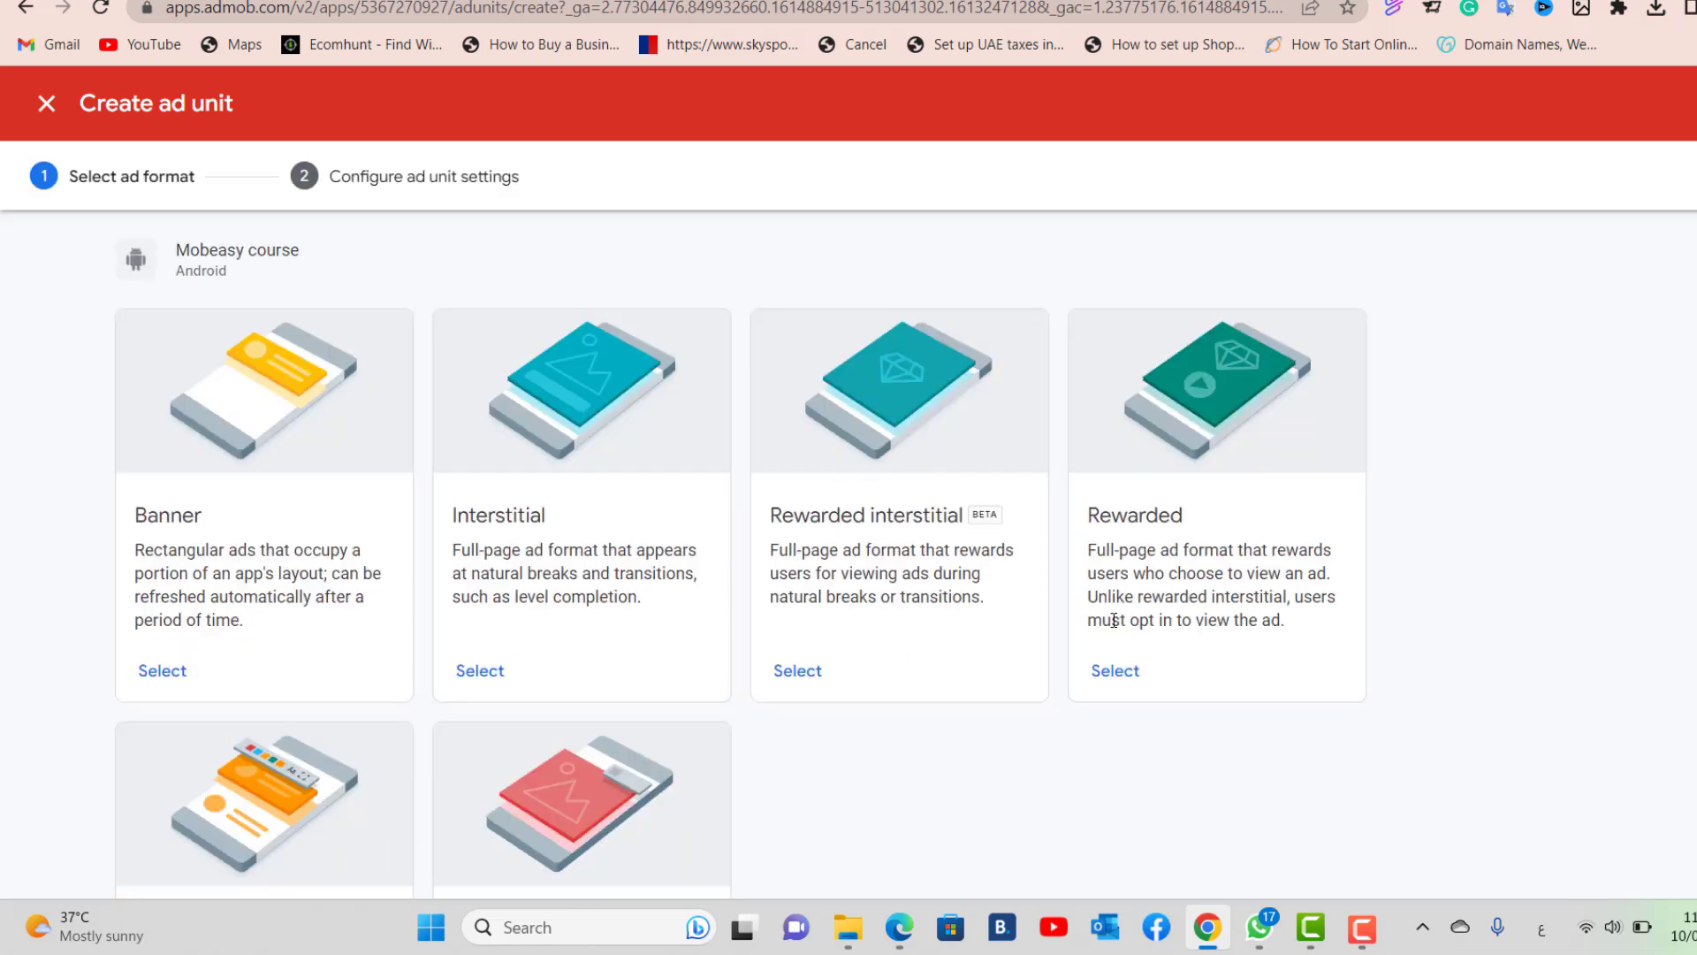
left_click(1112, 672)
left_click(742, 430)
type("3")
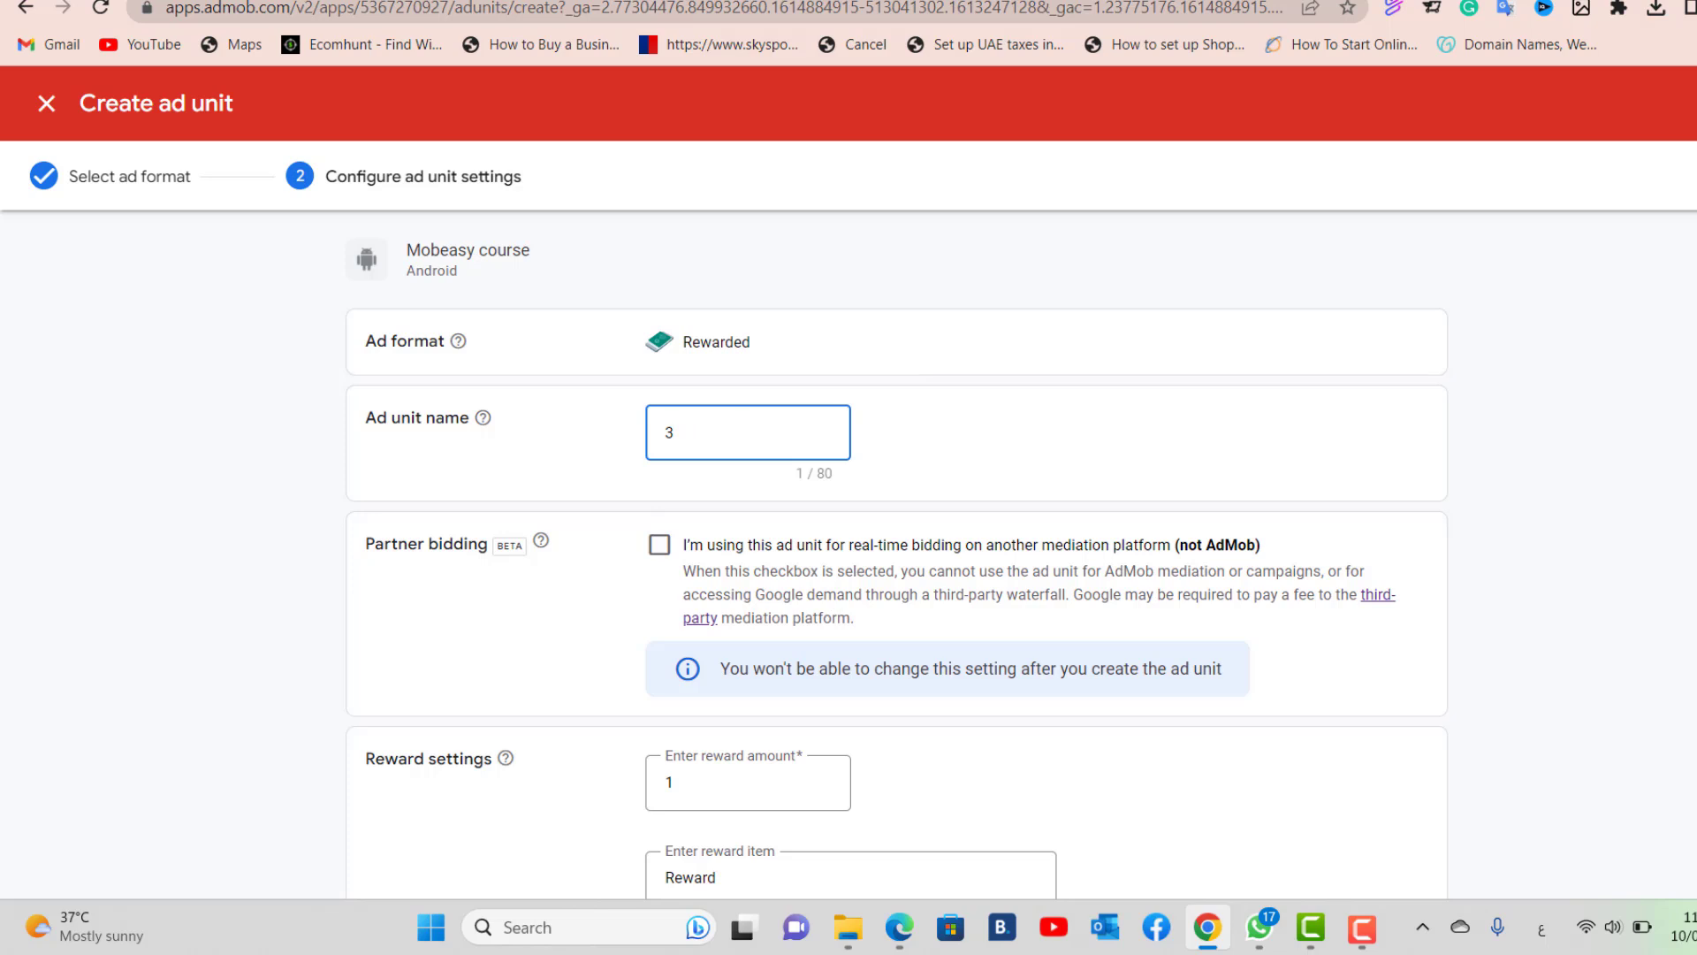
scroll(884, 566, "down", 4)
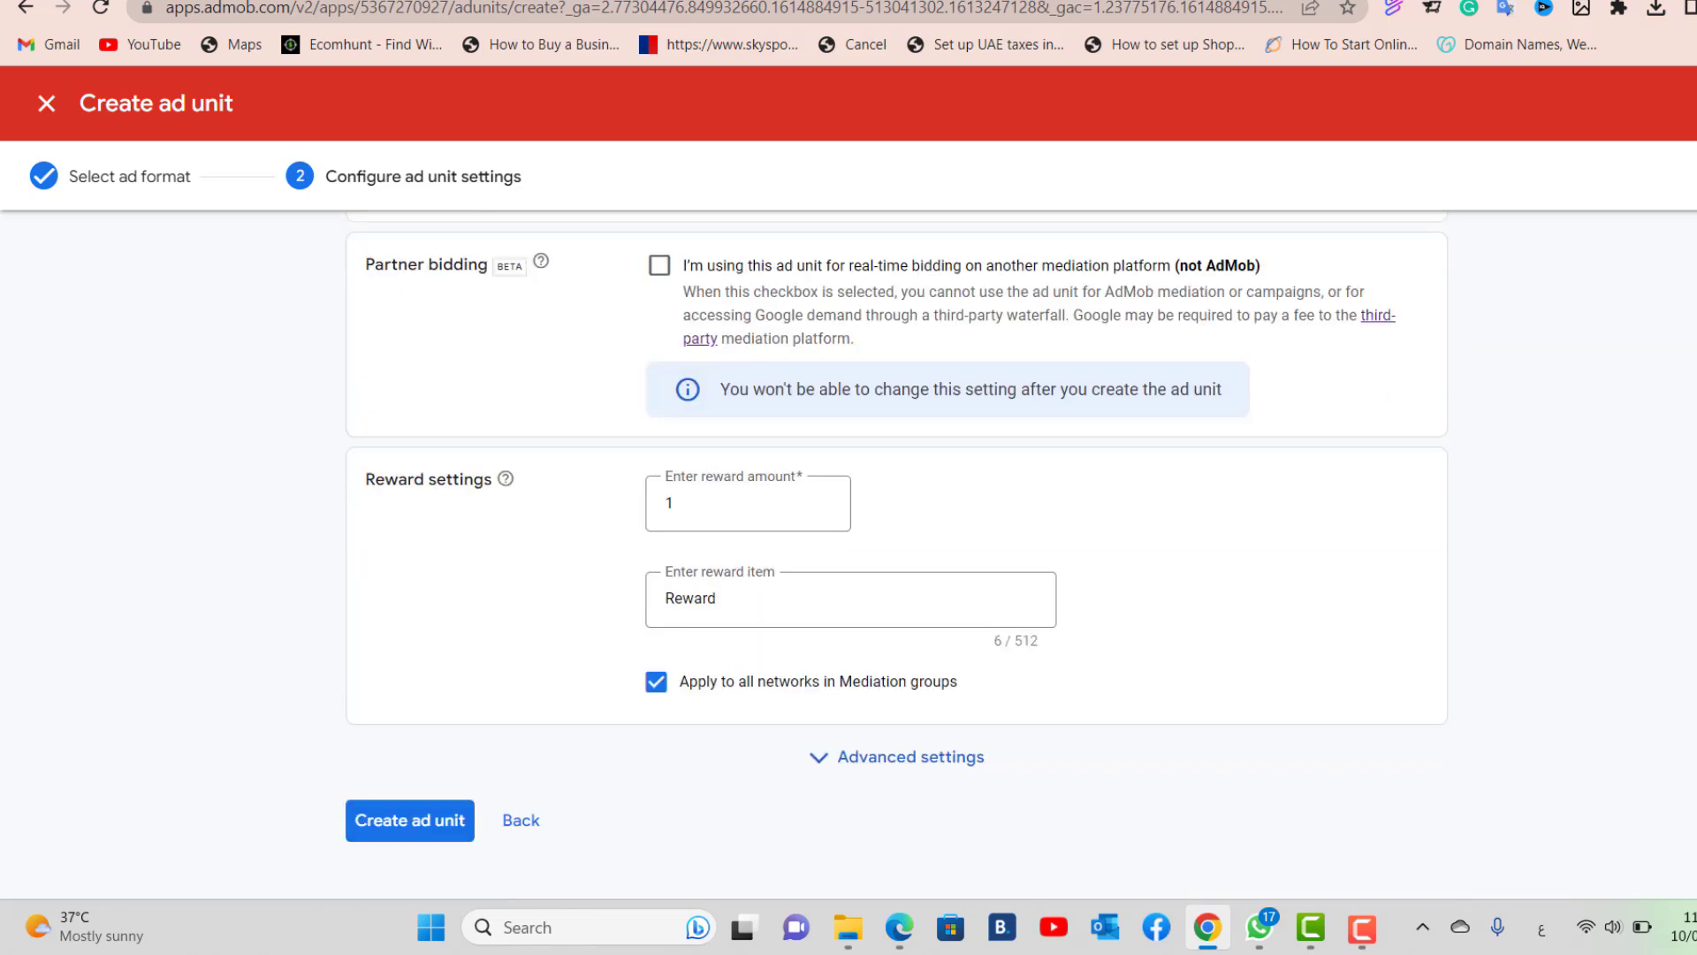
left_click(400, 771)
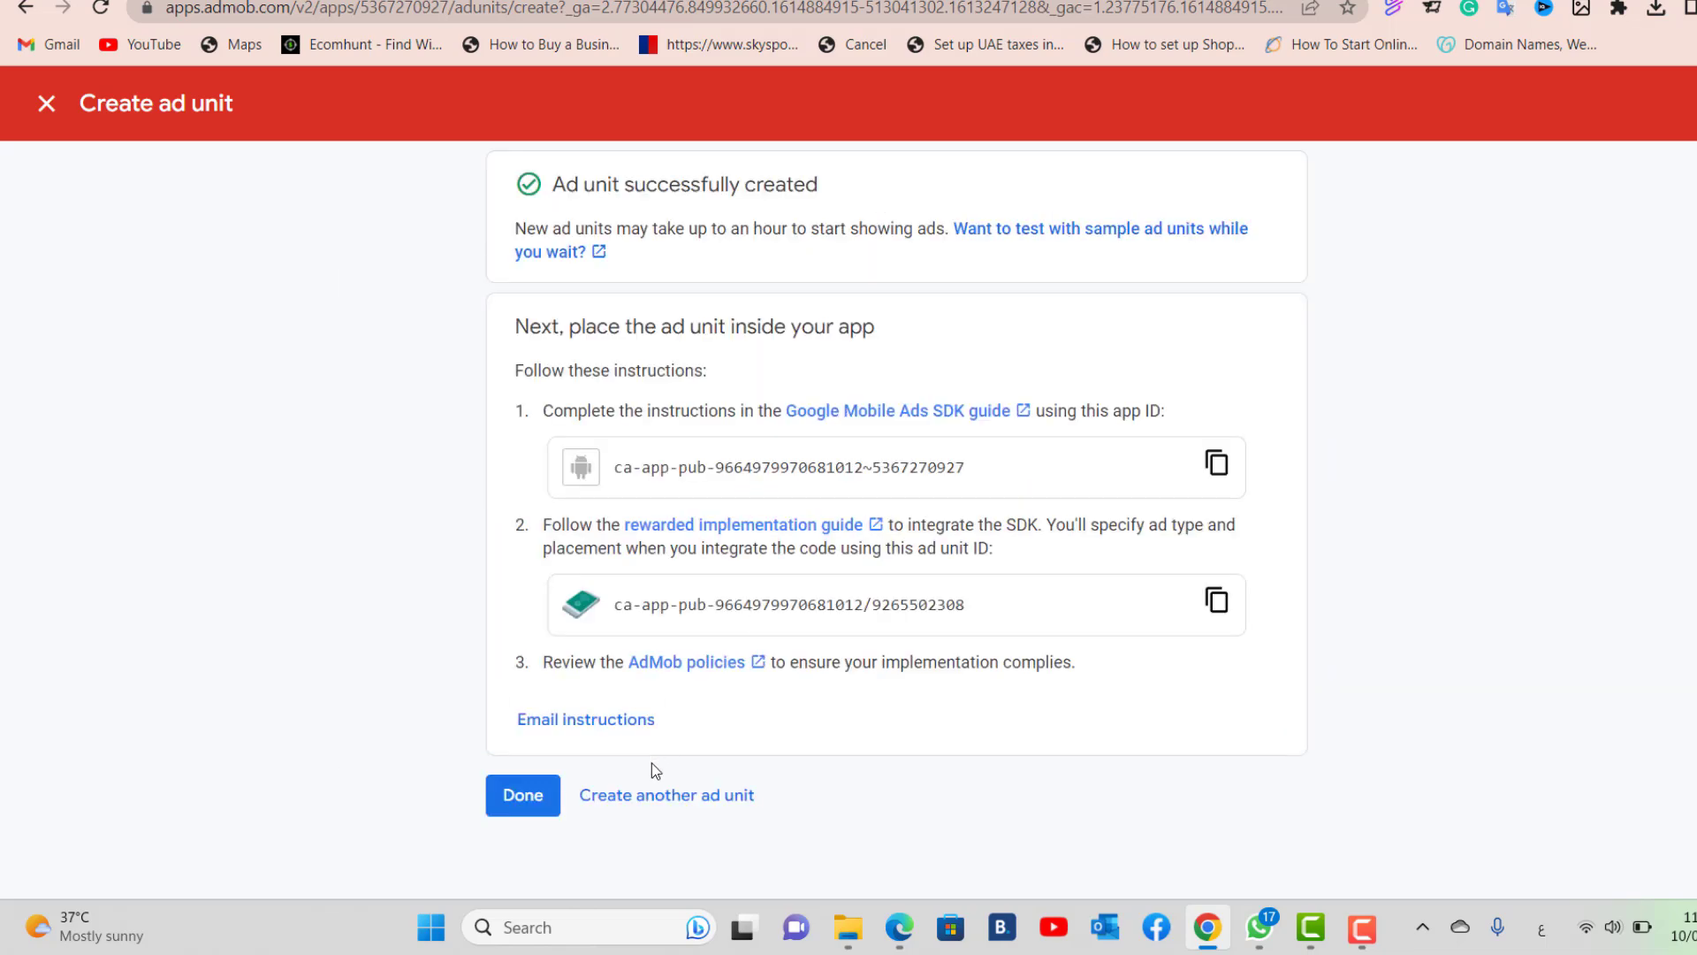
Create an App open ad unit named "open" and return to the ad units list.
left_click(646, 796)
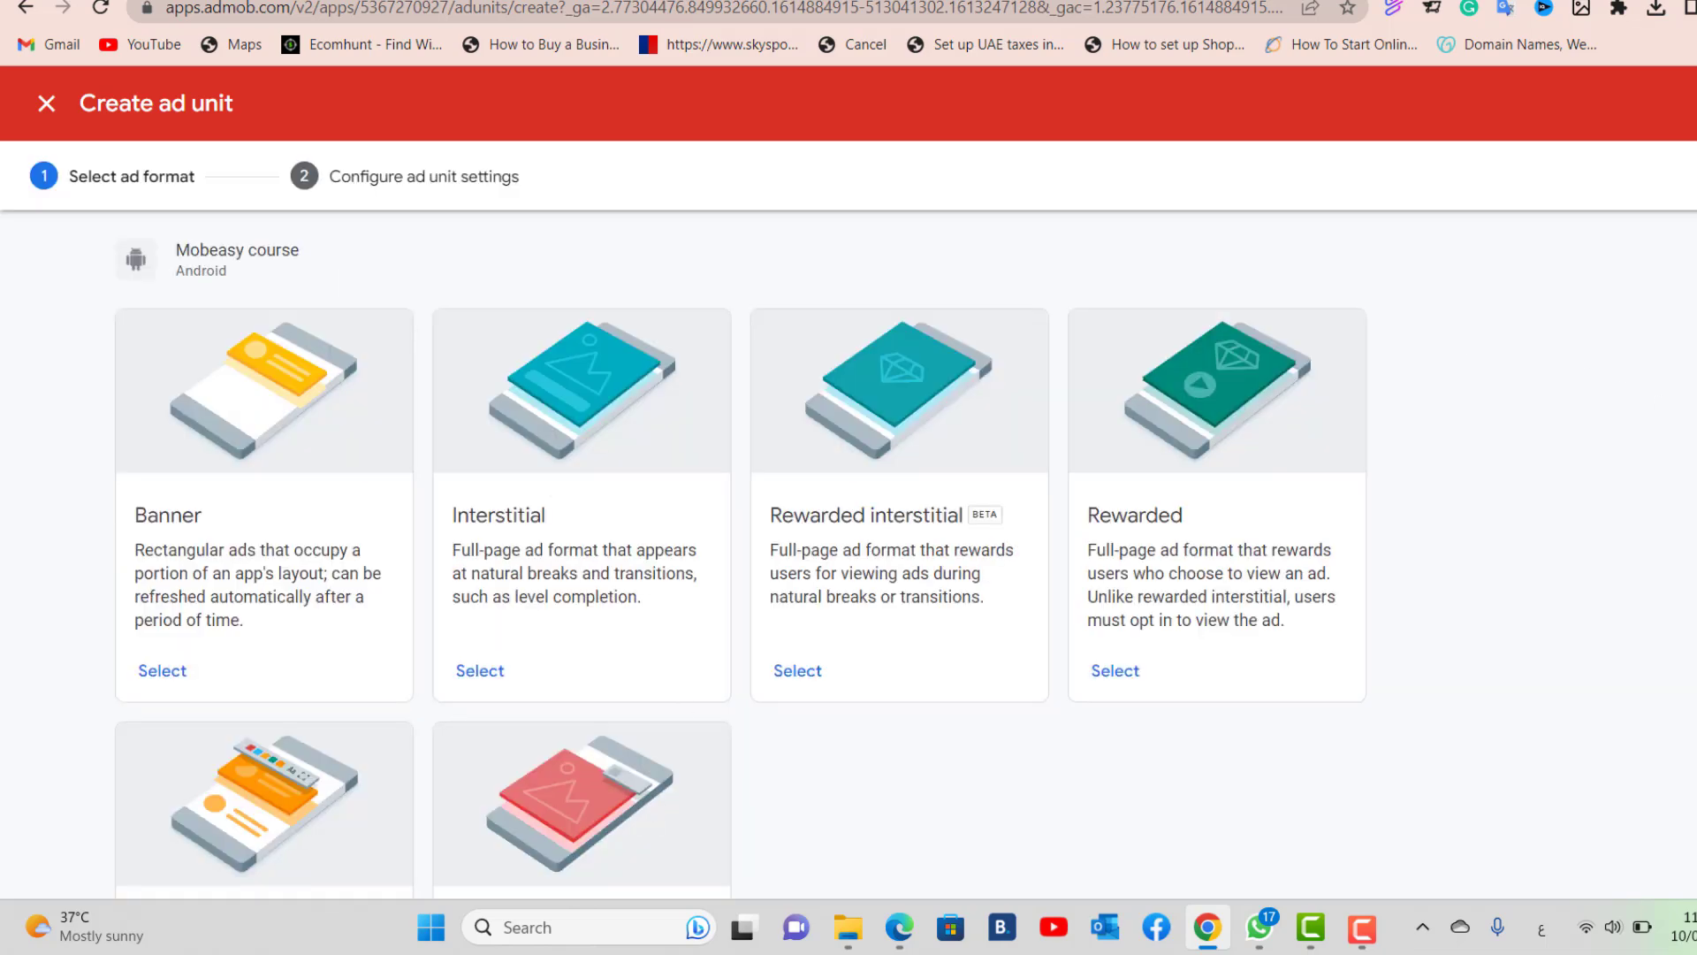
scroll(1046, 645, "down", 3)
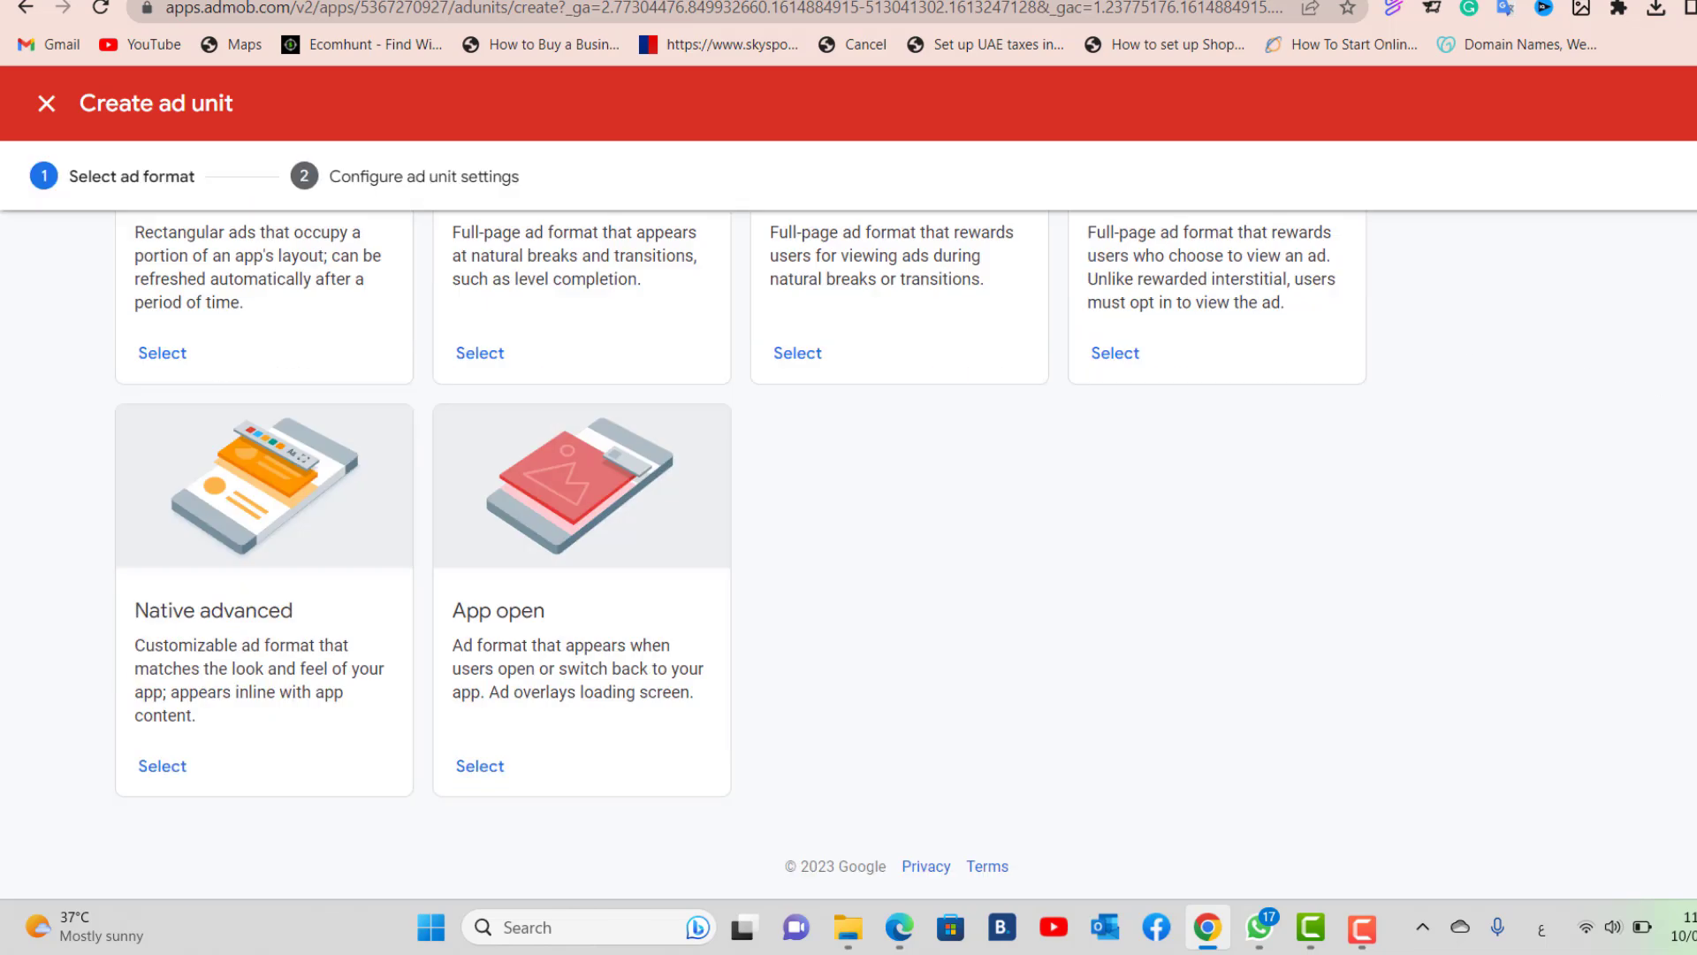
left_click(503, 783)
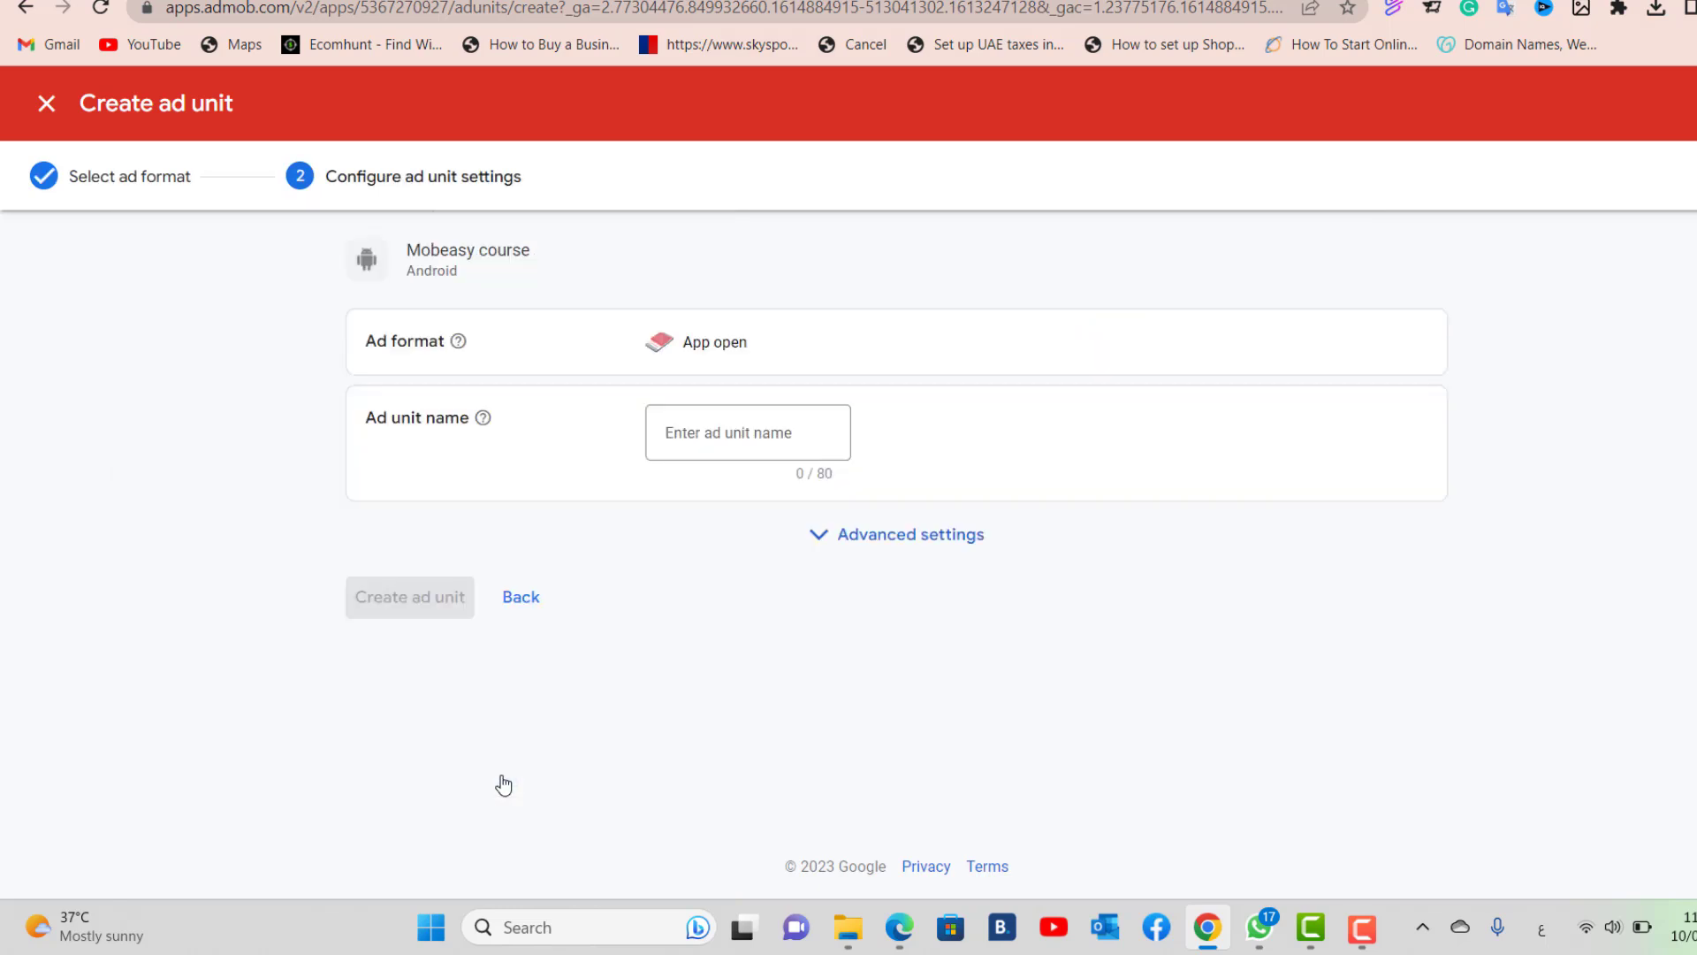
left_click(714, 451)
type("خحث")
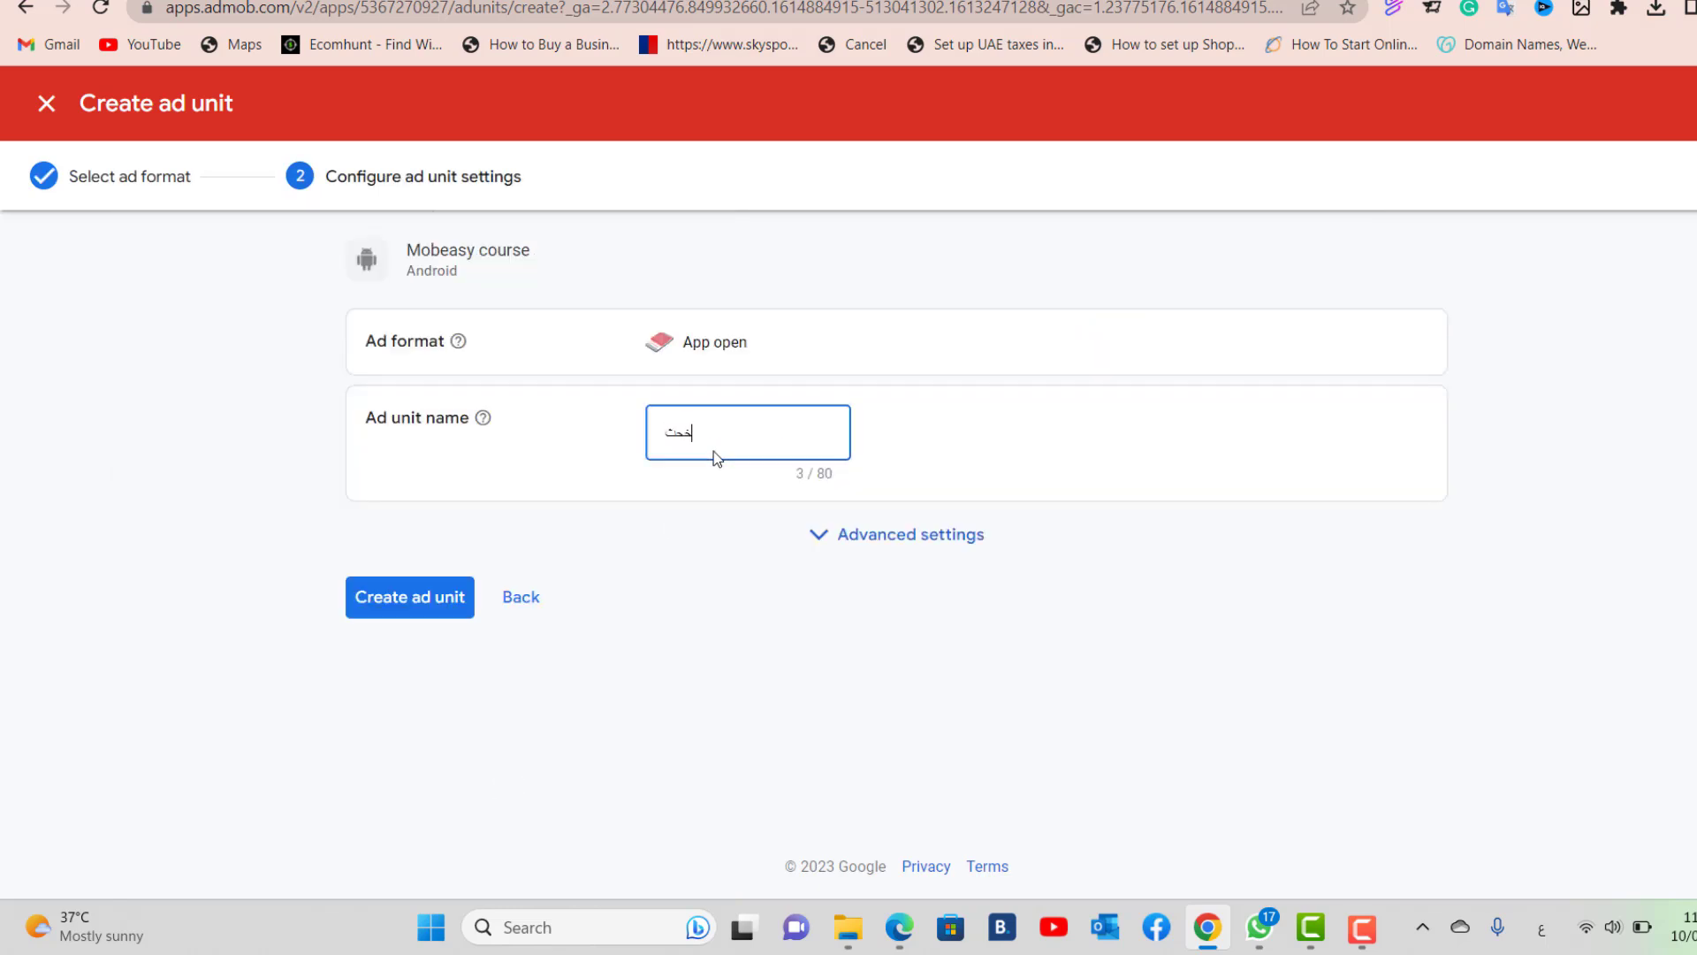
key("BackSpace")
key("BackSpace")
key("BackSpace")
key("BackSpace")
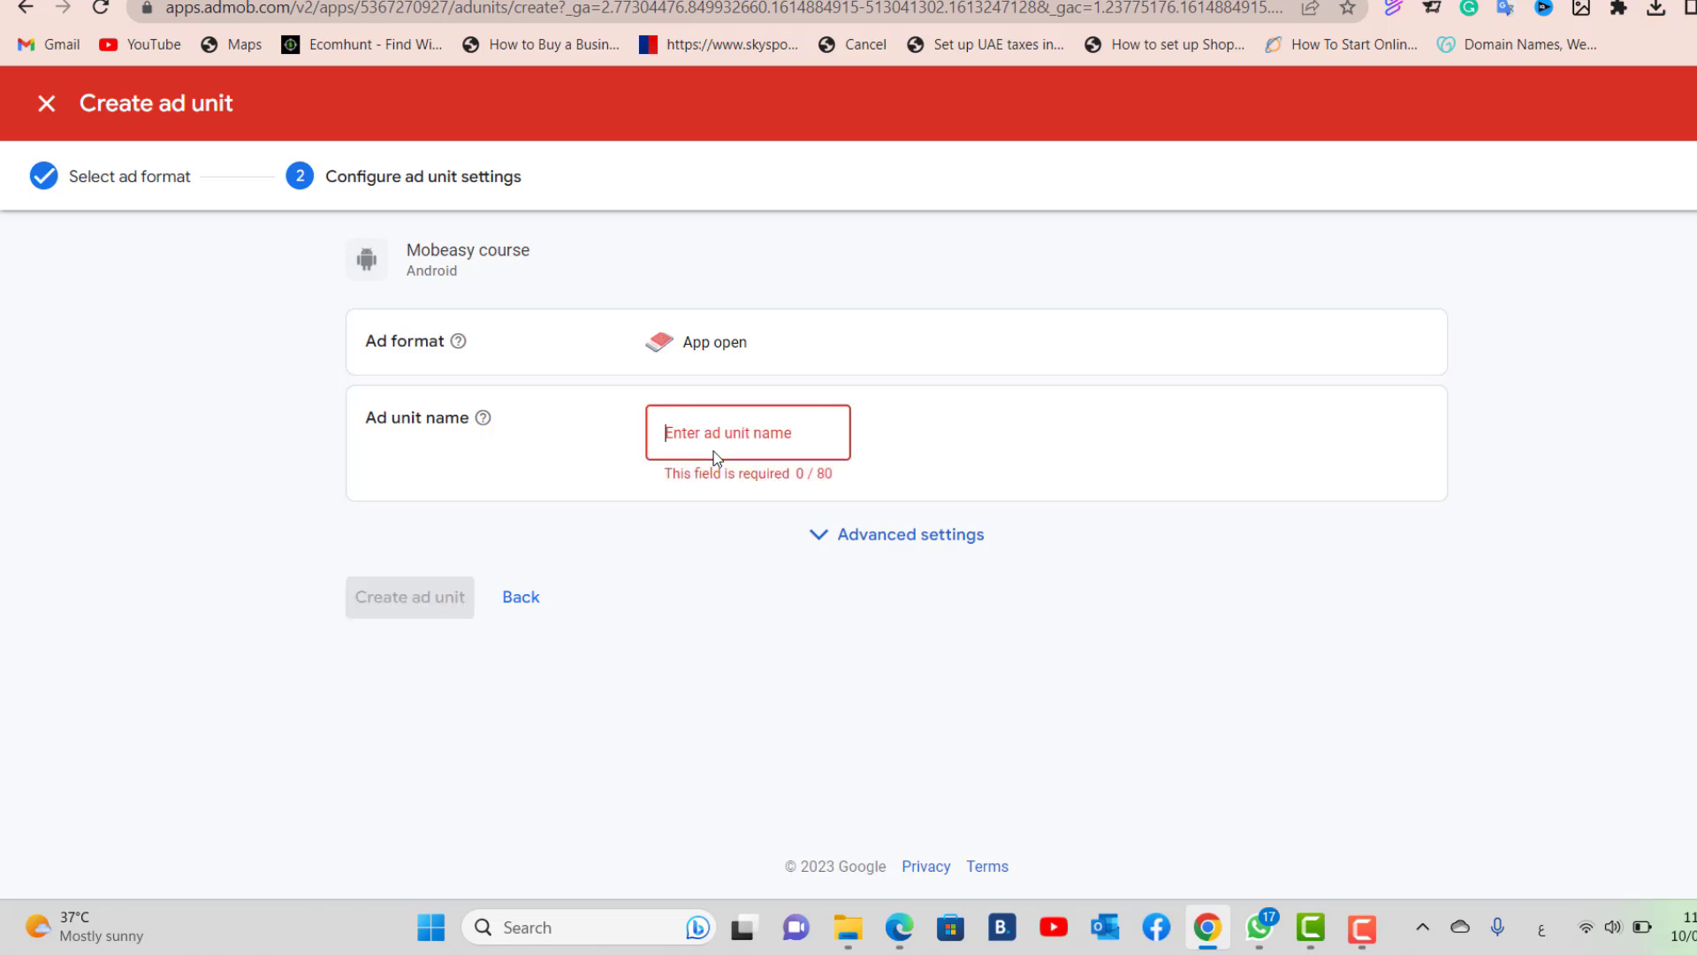
key("alt+shift")
type("open")
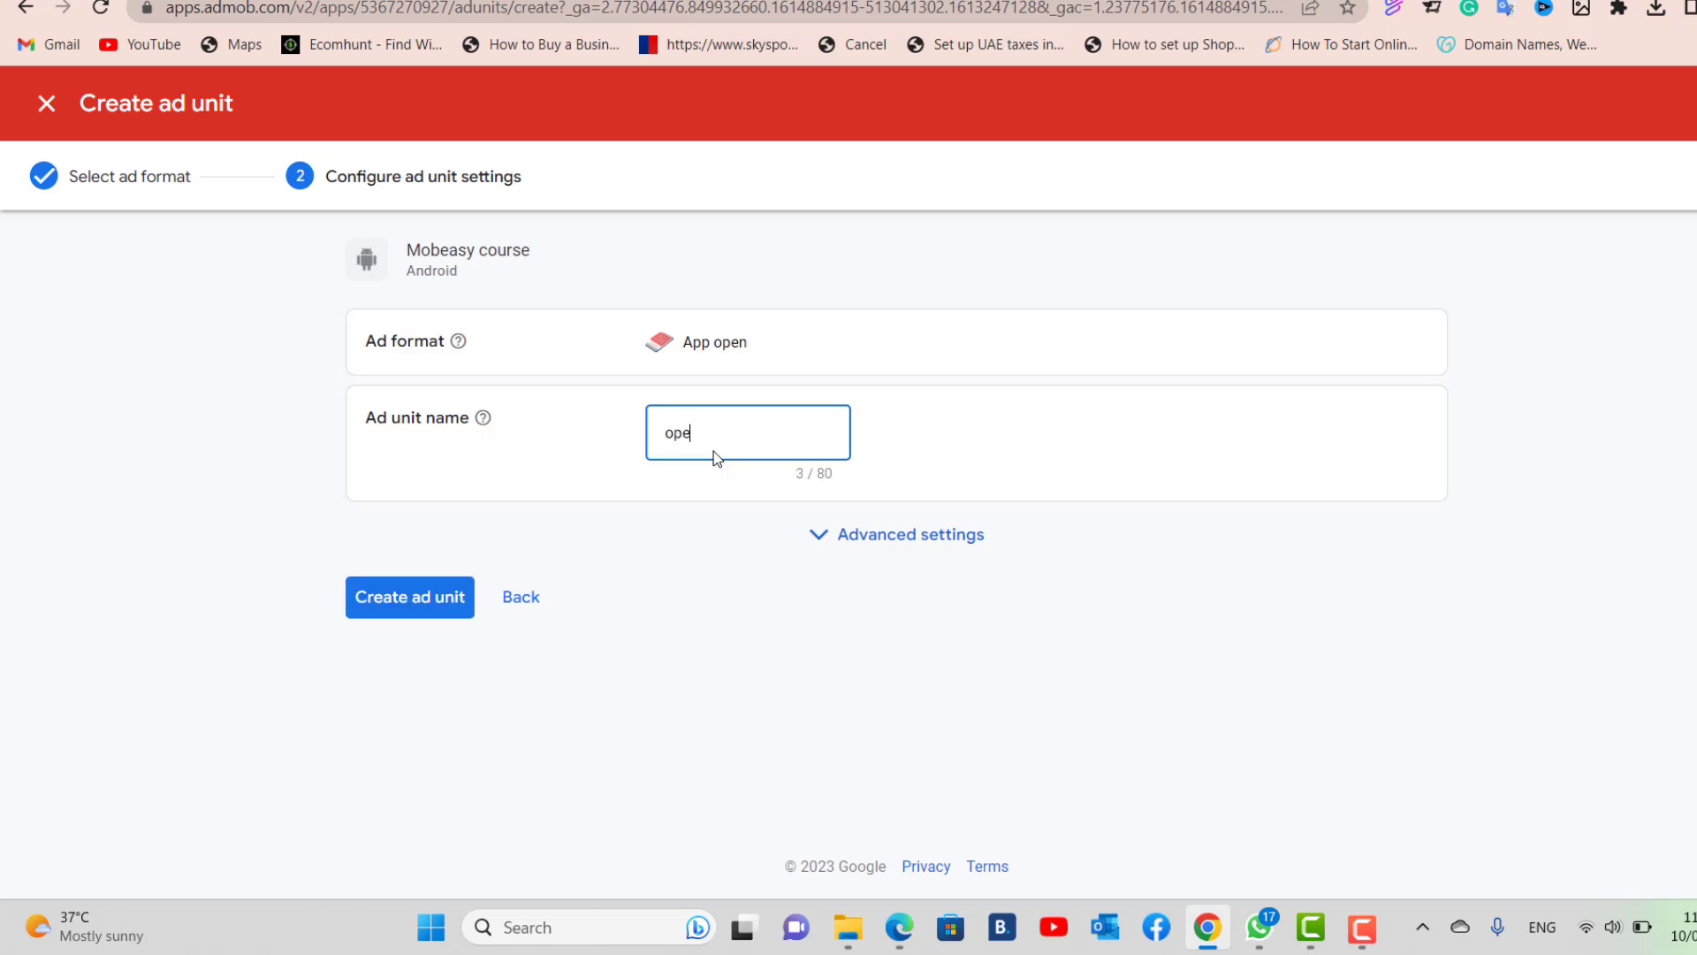
left_click(428, 609)
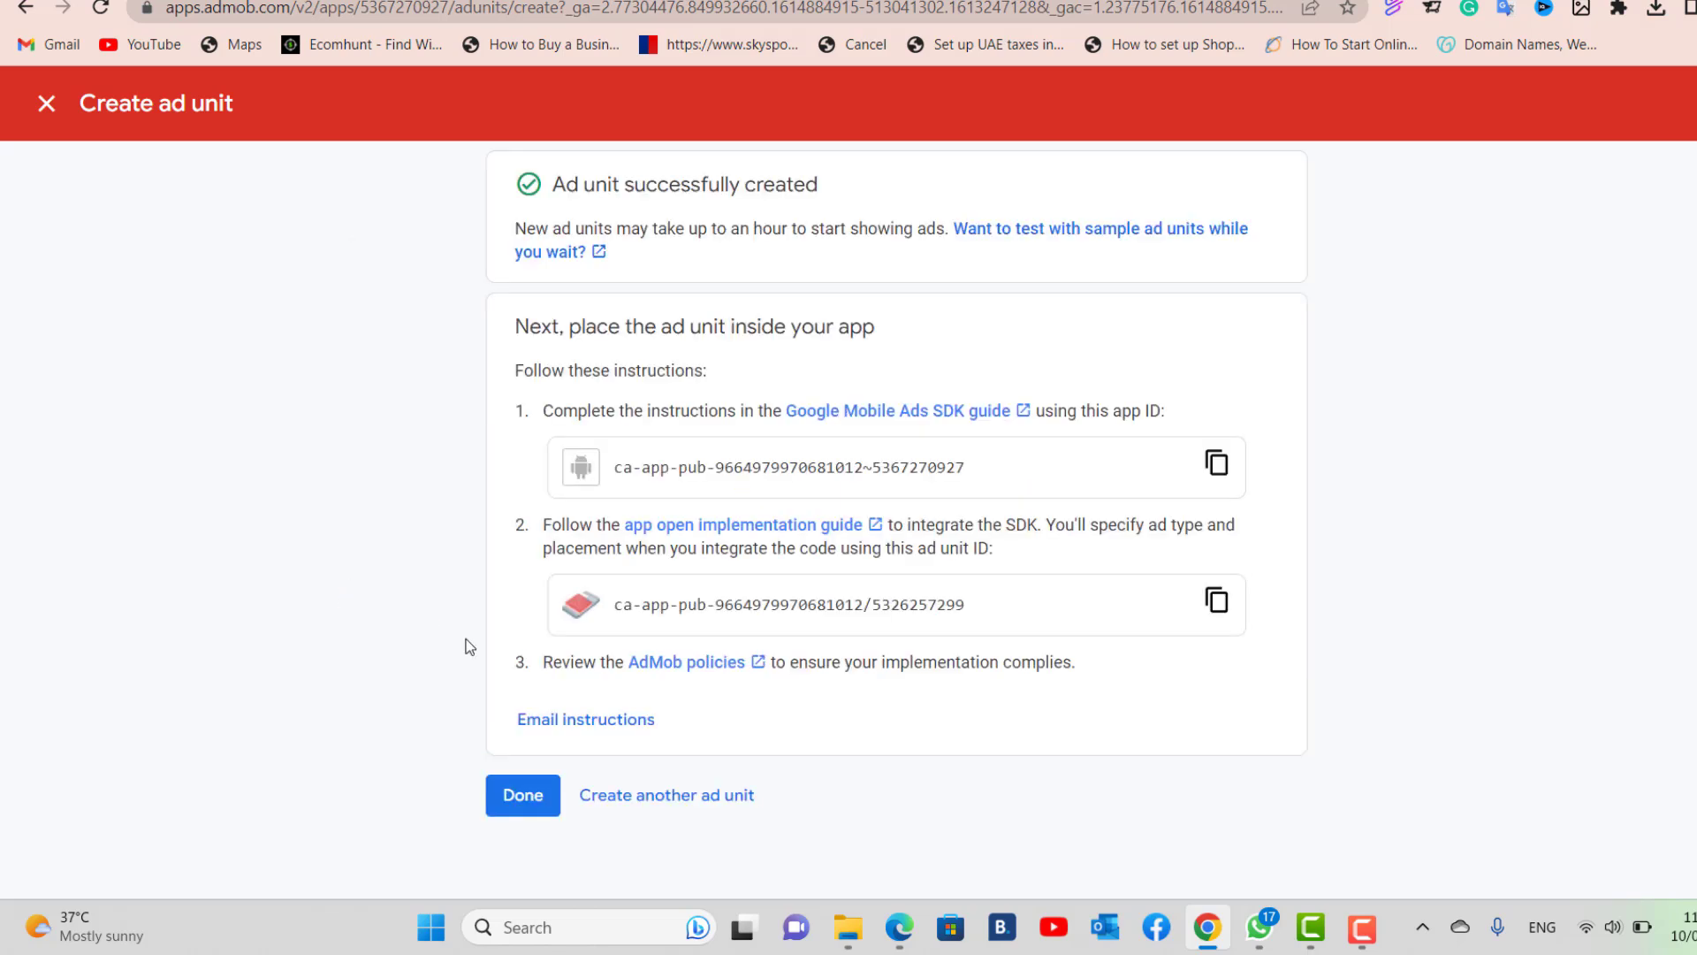
left_click(522, 796)
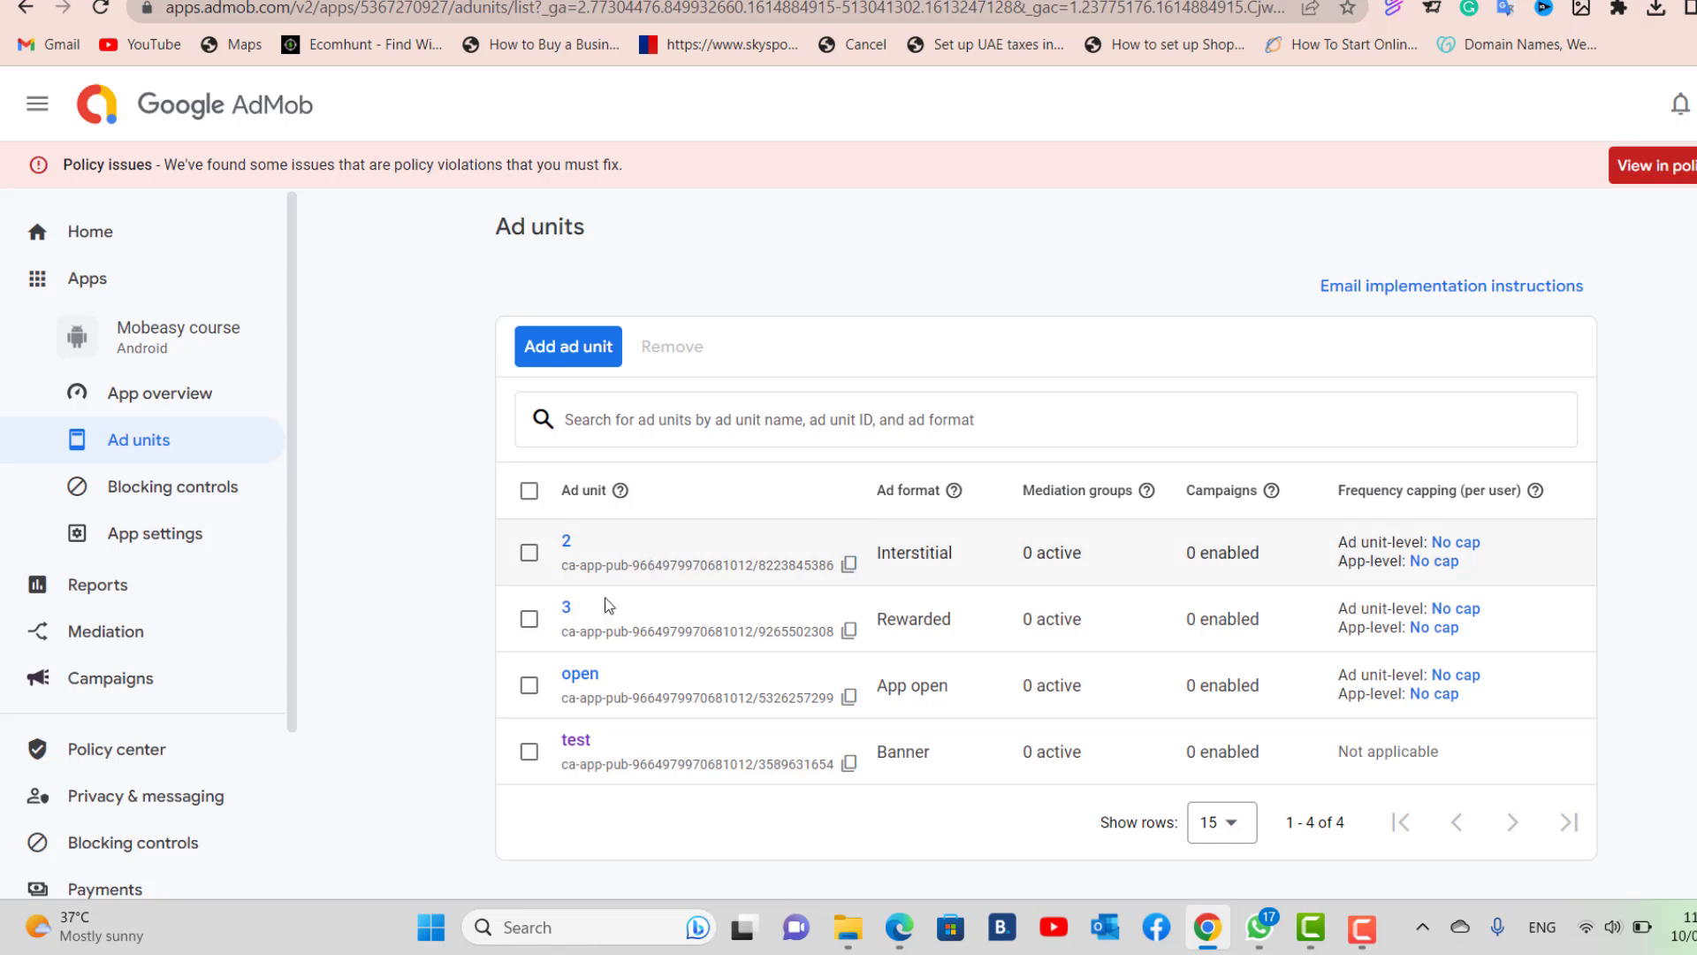
Set the Interstitial ad unit "2" to a manual global eCPM floor of $500, save it and return to the ad units list.
left_click(567, 551)
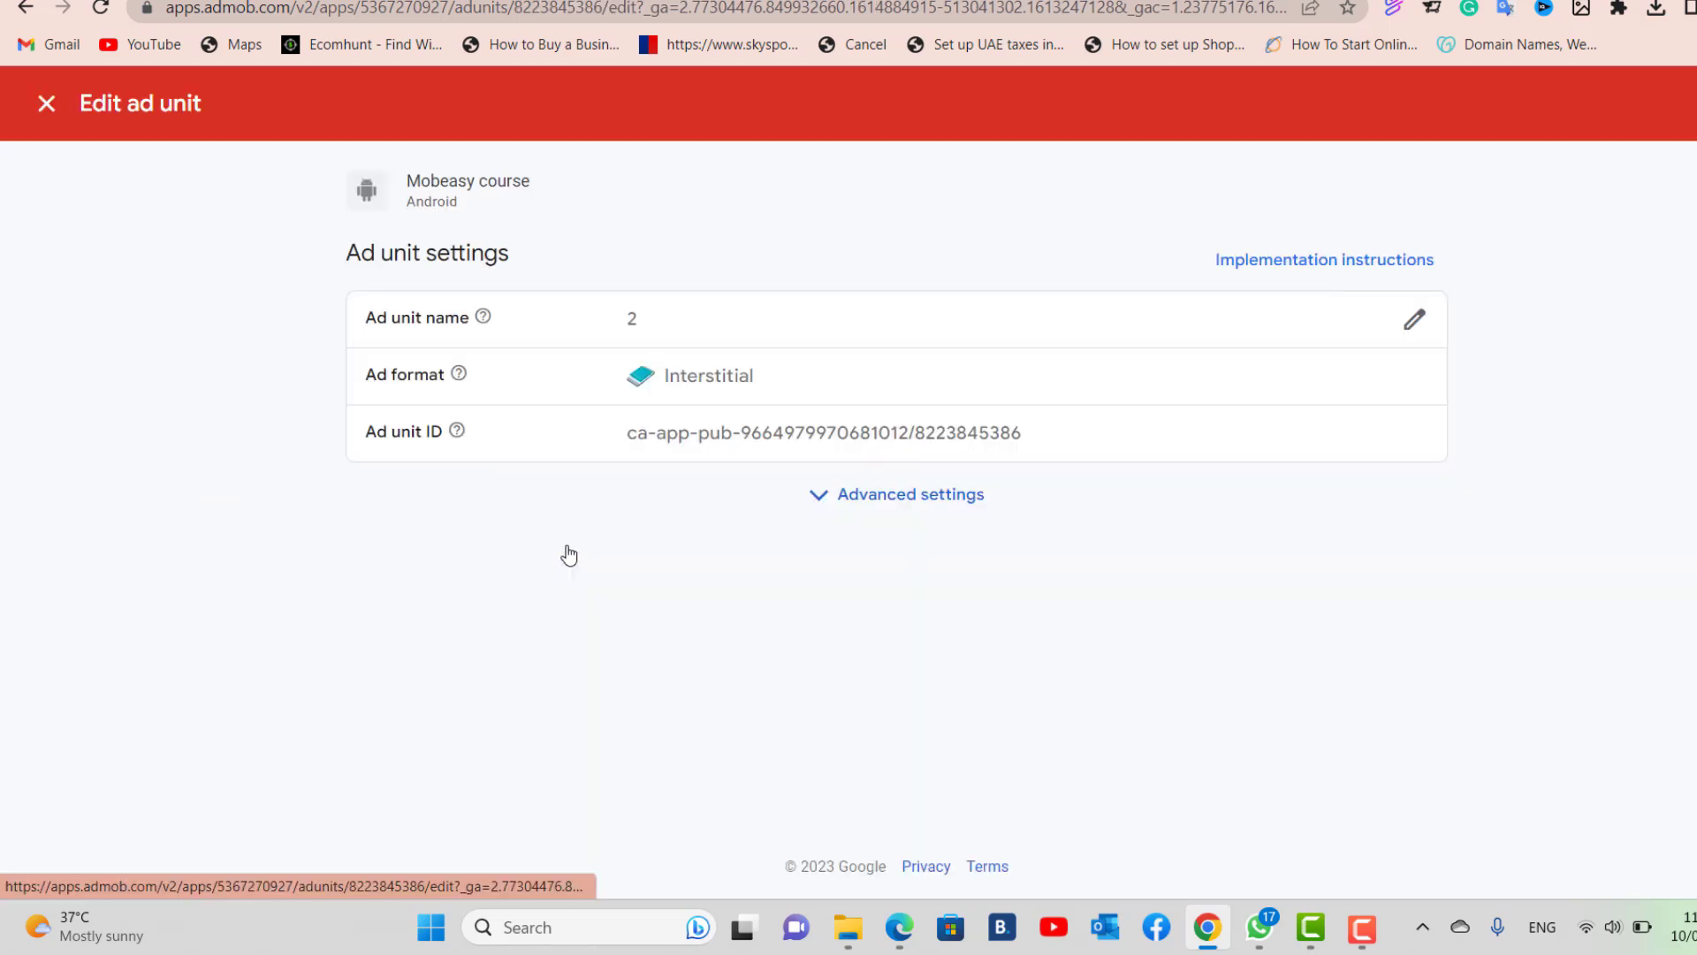
left_click(870, 512)
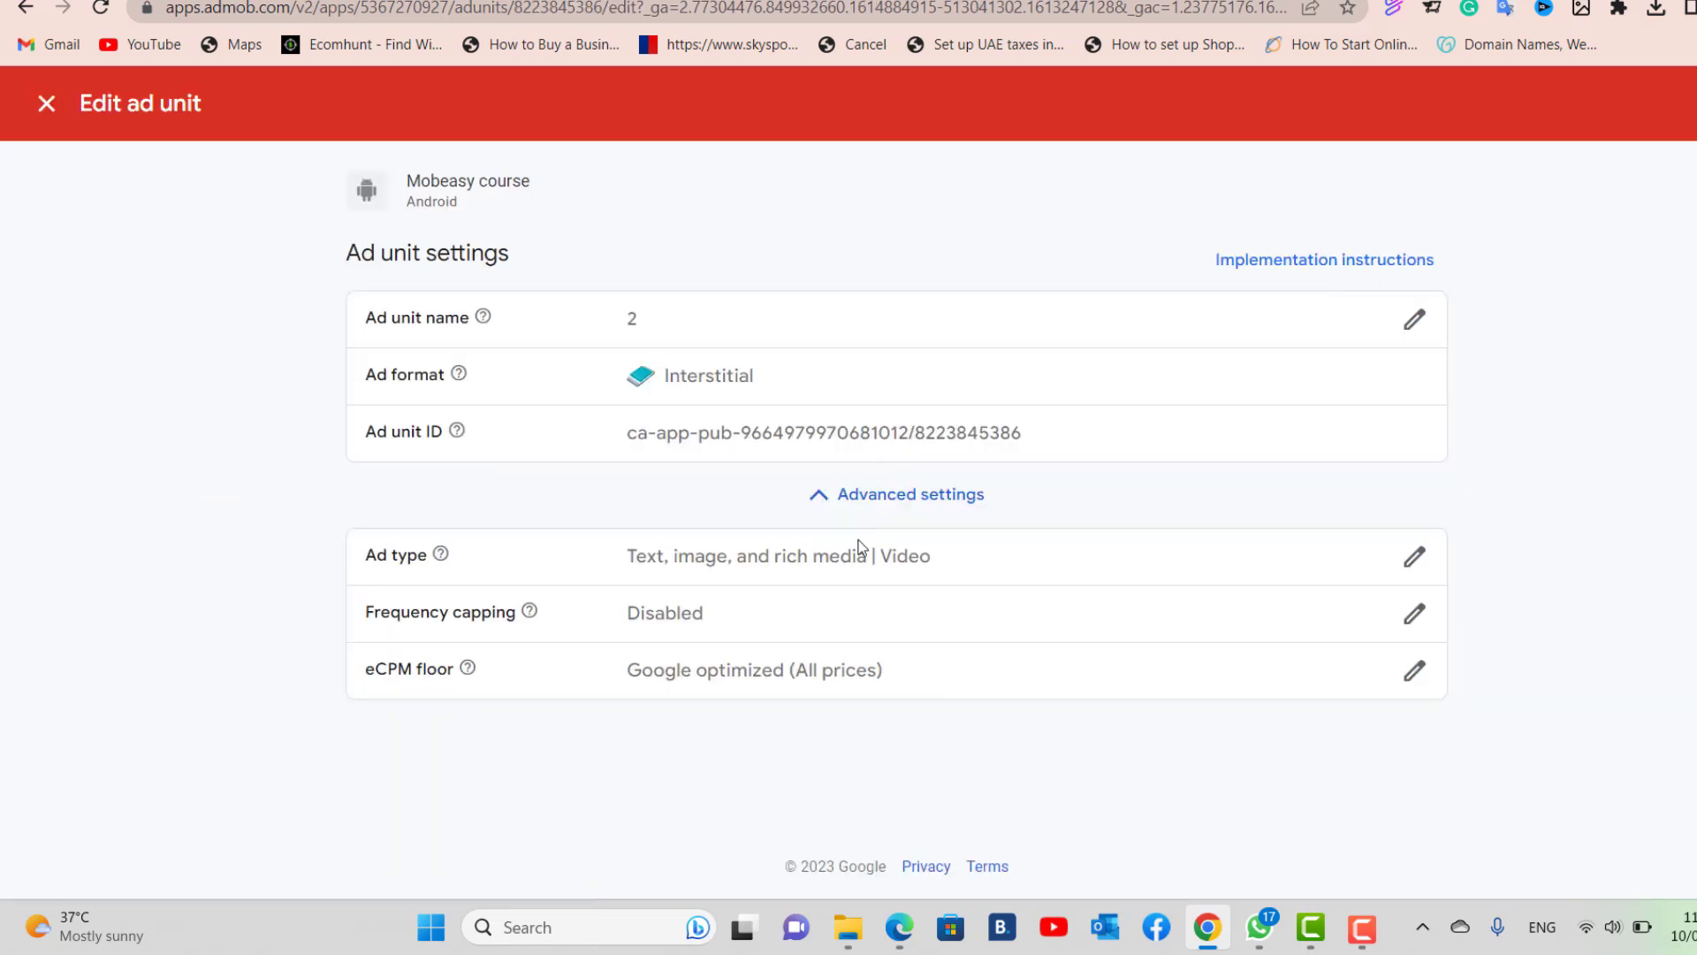
left_click(1415, 672)
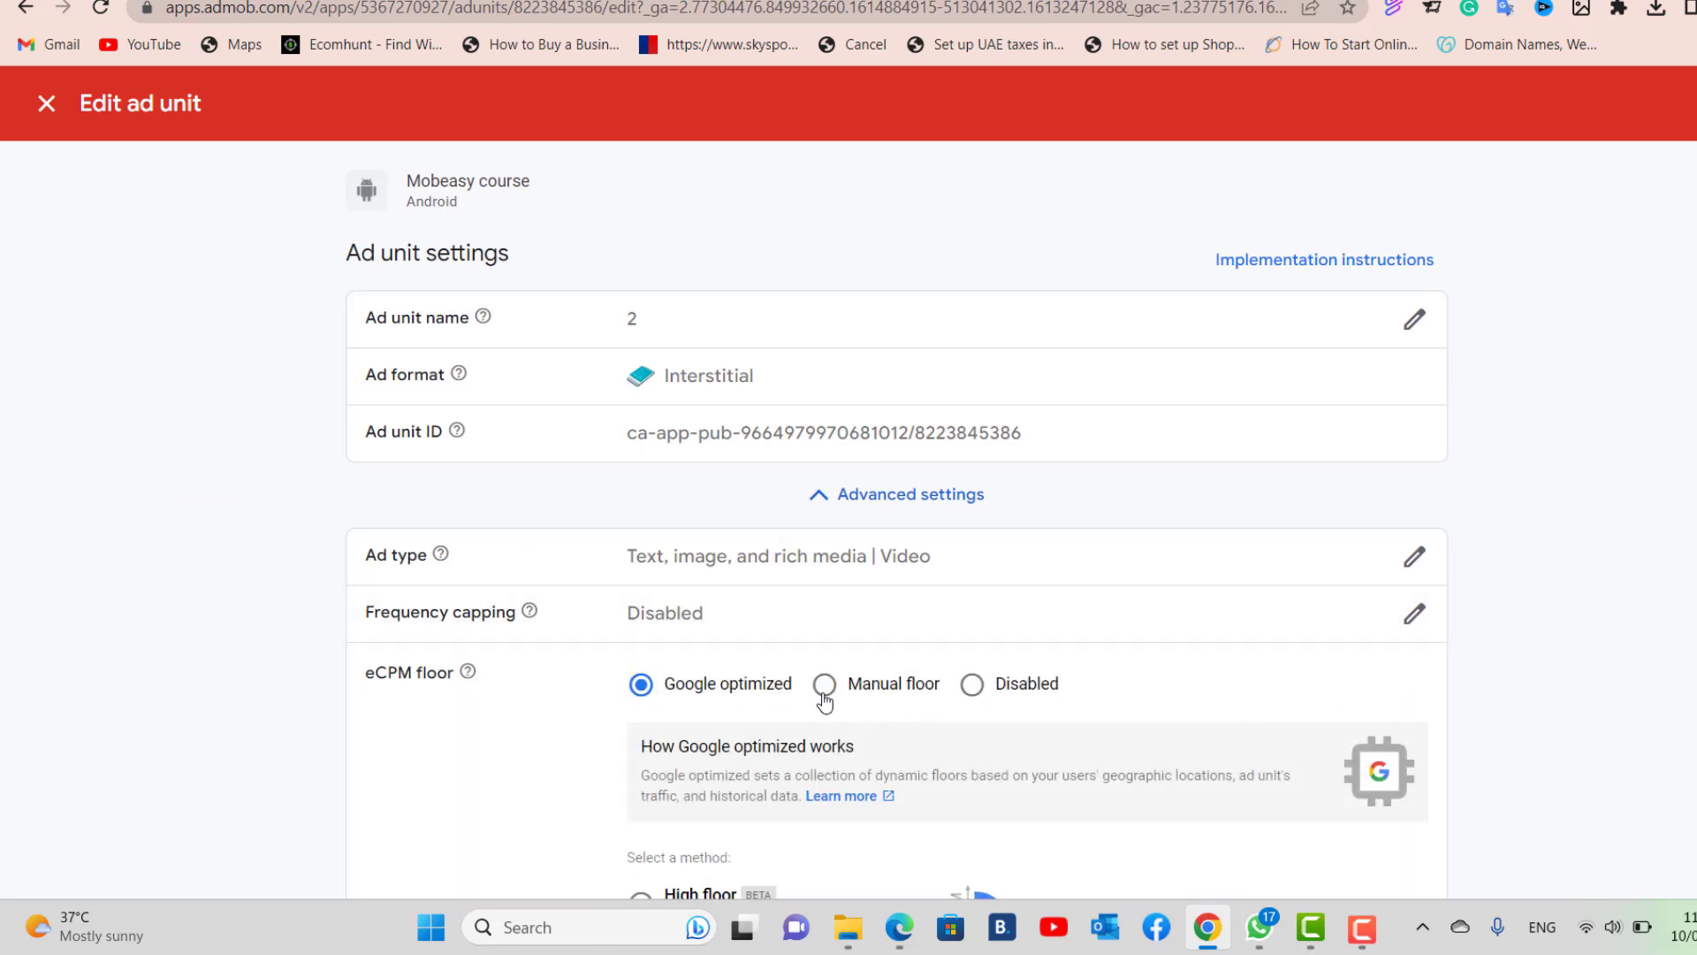
left_click(824, 689)
scroll(895, 531, "down", 2)
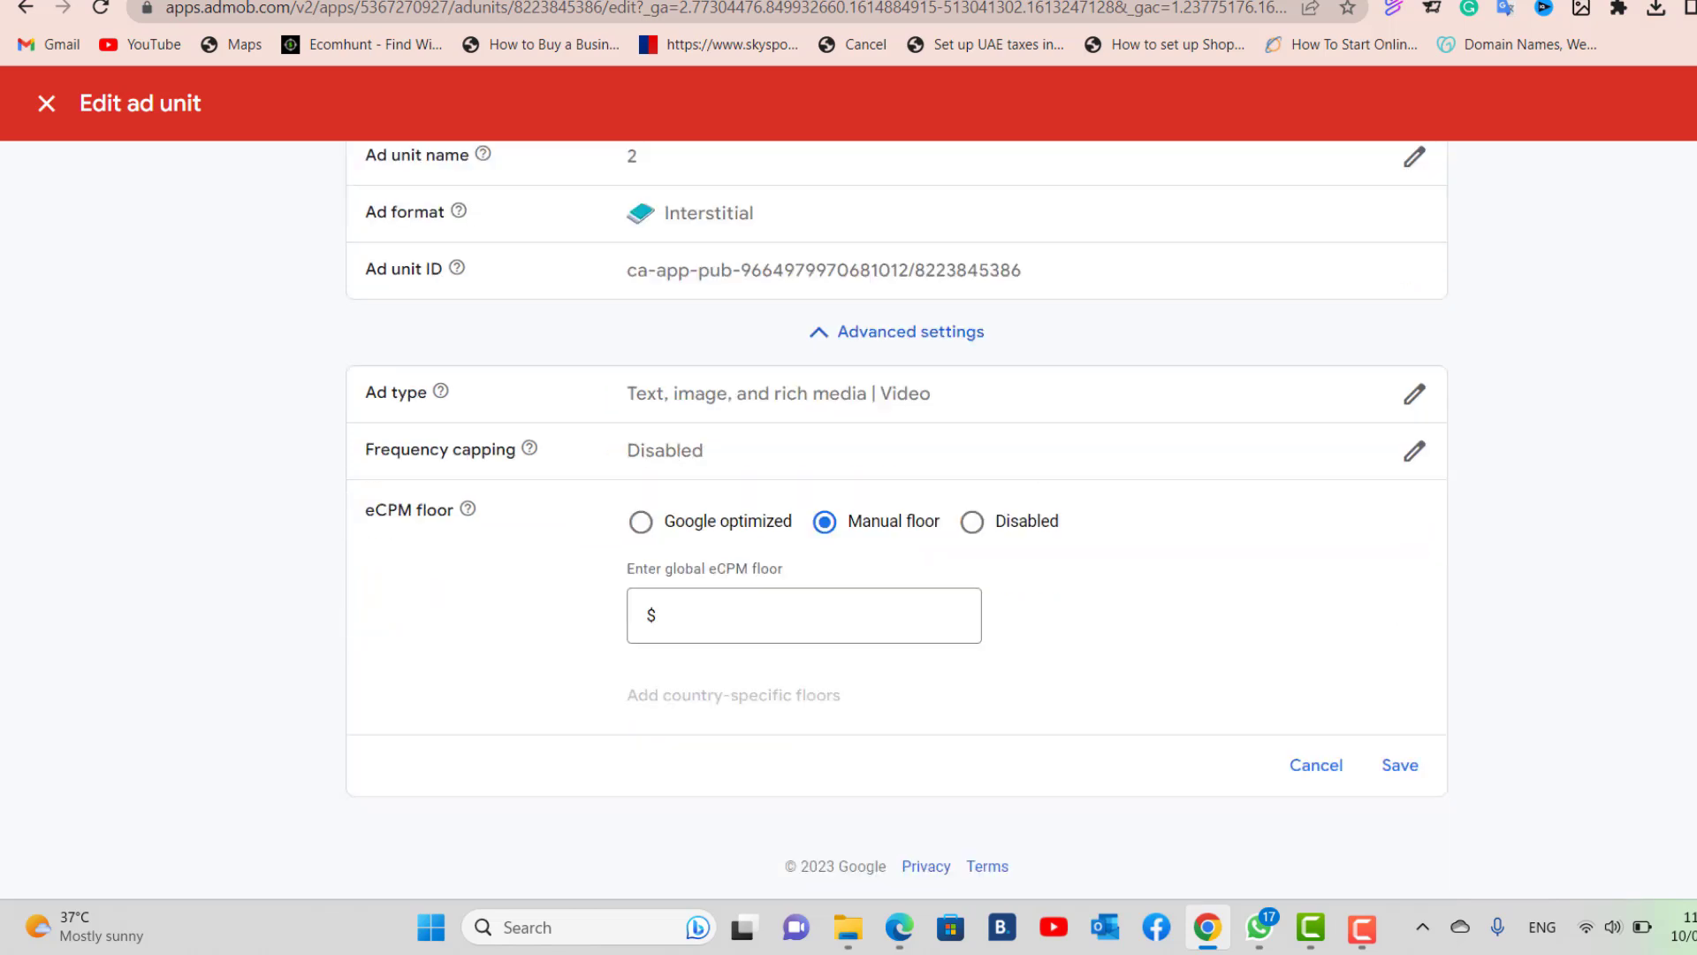
type("500")
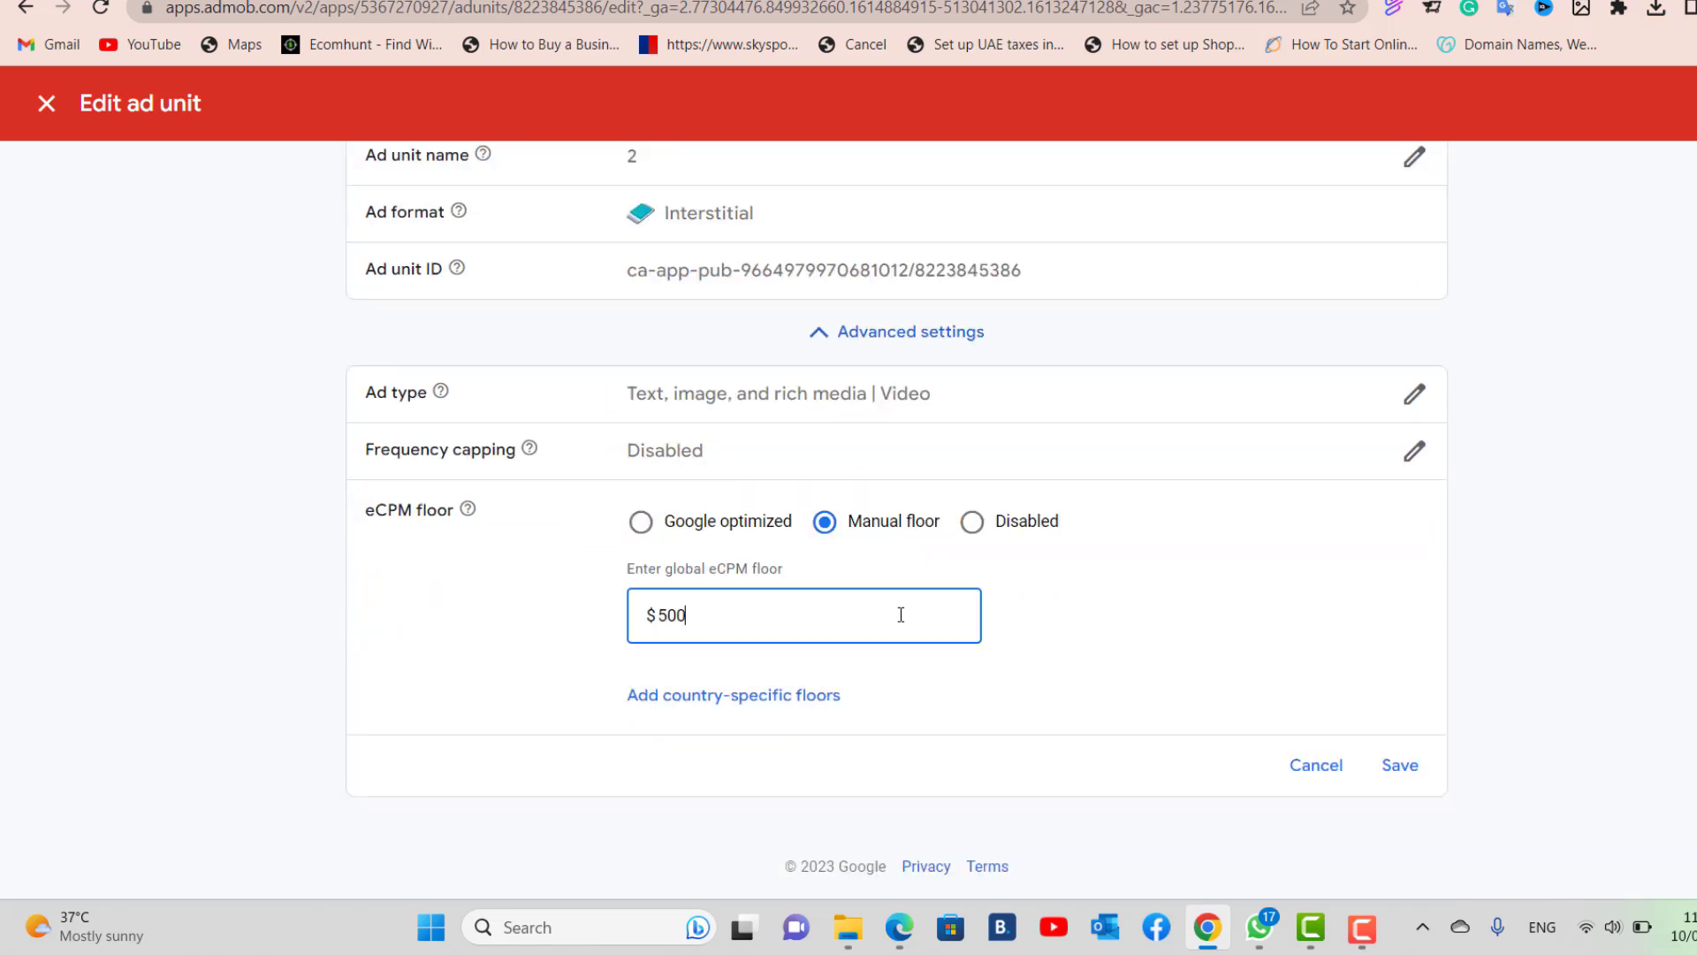
left_click(1392, 768)
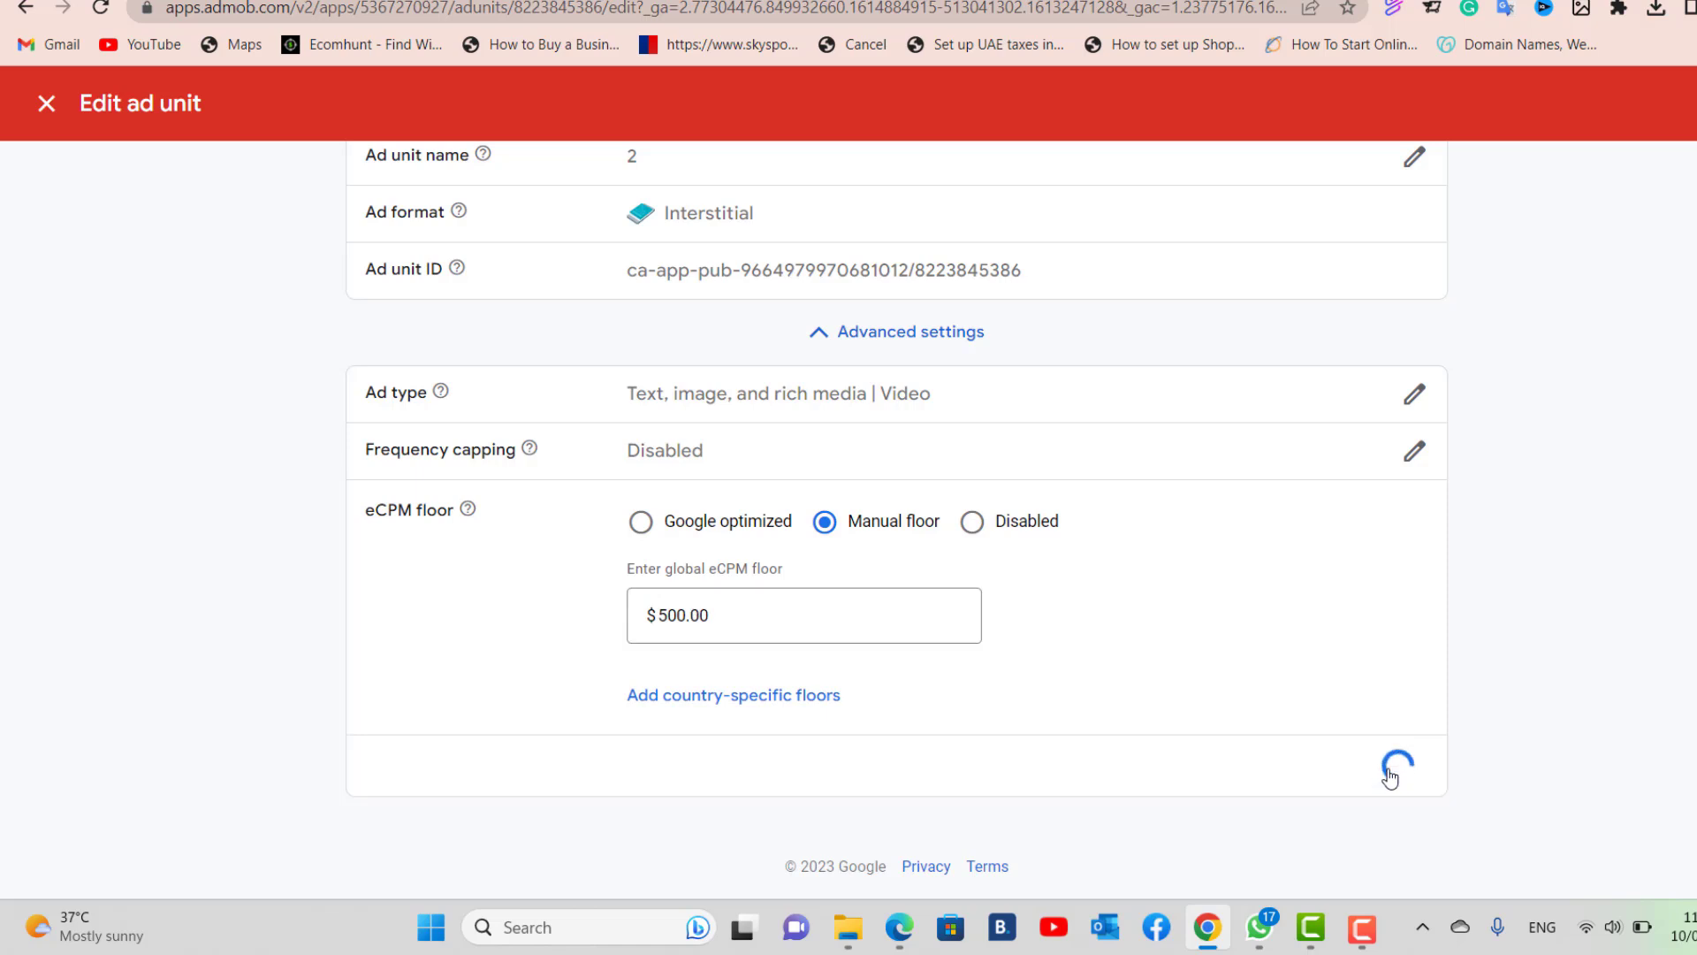
left_click(46, 106)
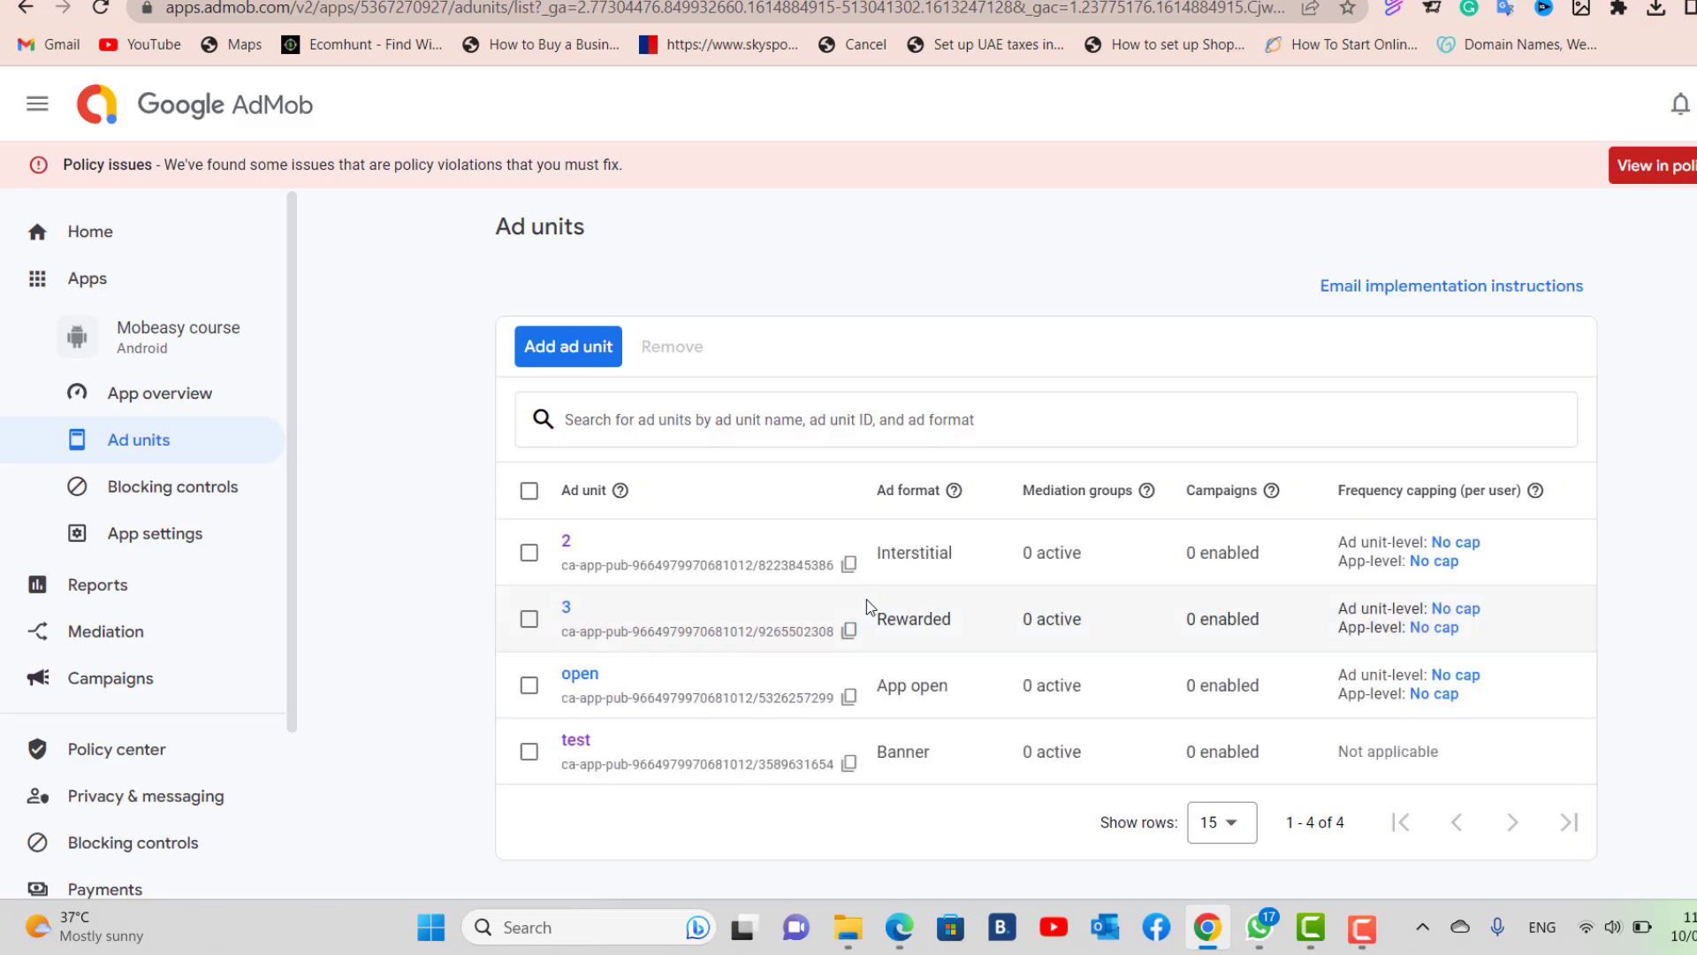
Give the Rewarded ad unit "3" a manual global eCPM floor of $500, save it and return to the ad units list.
left_click(570, 615)
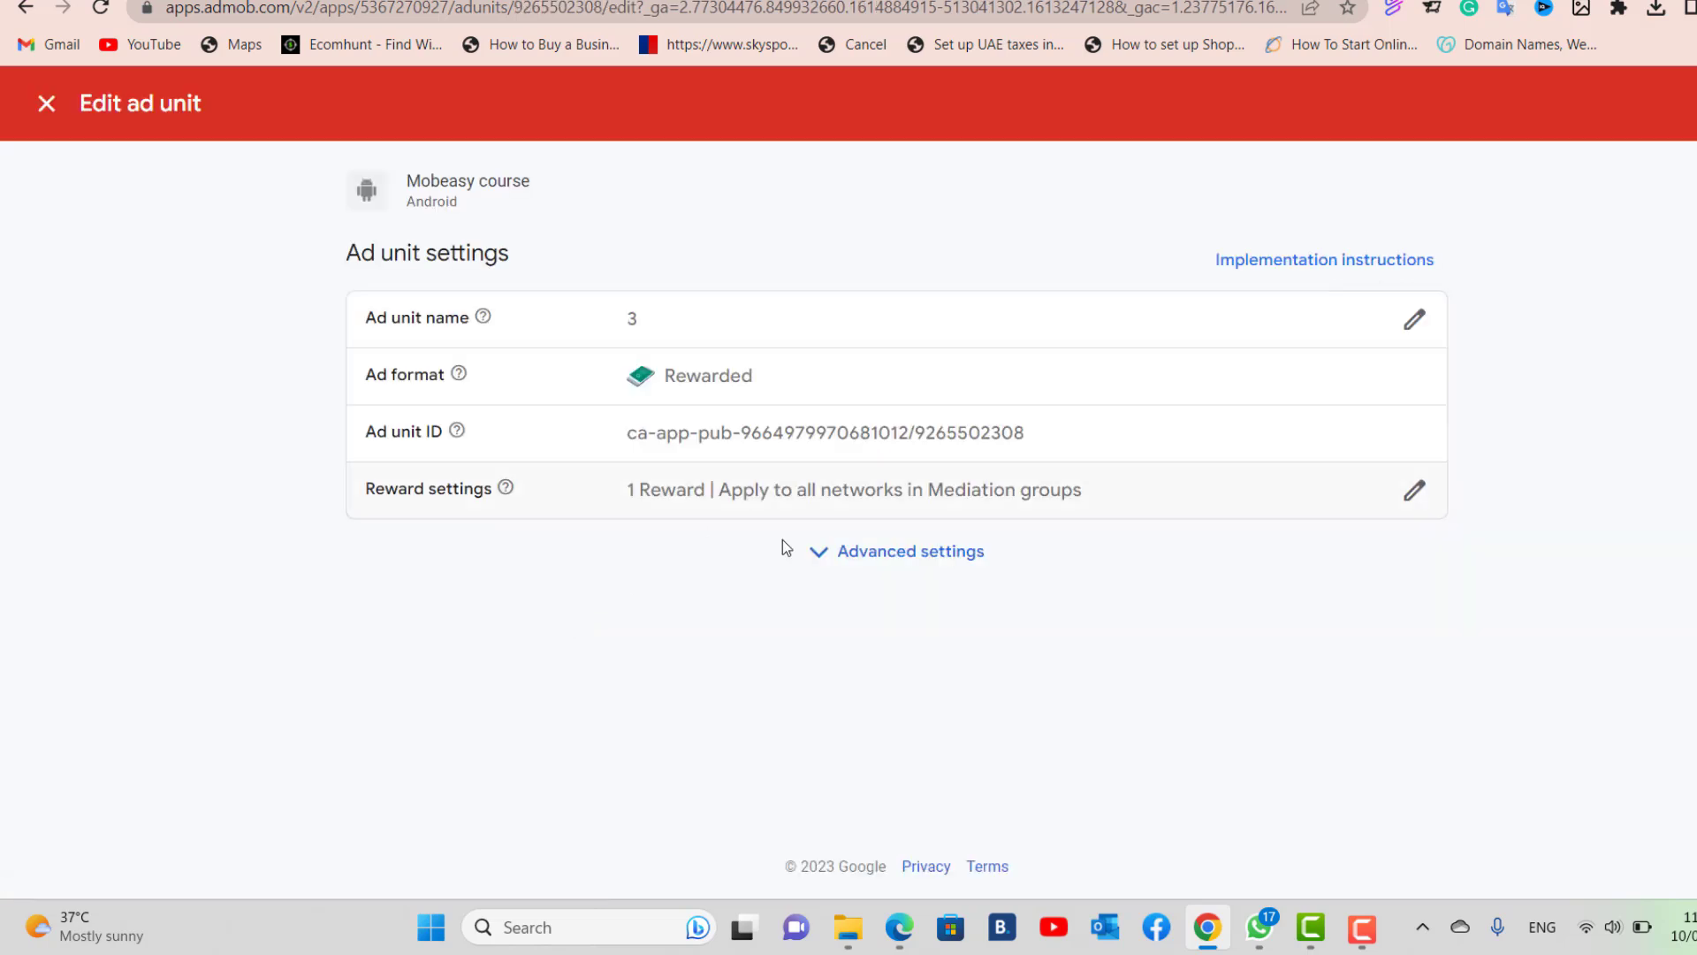
left_click(891, 573)
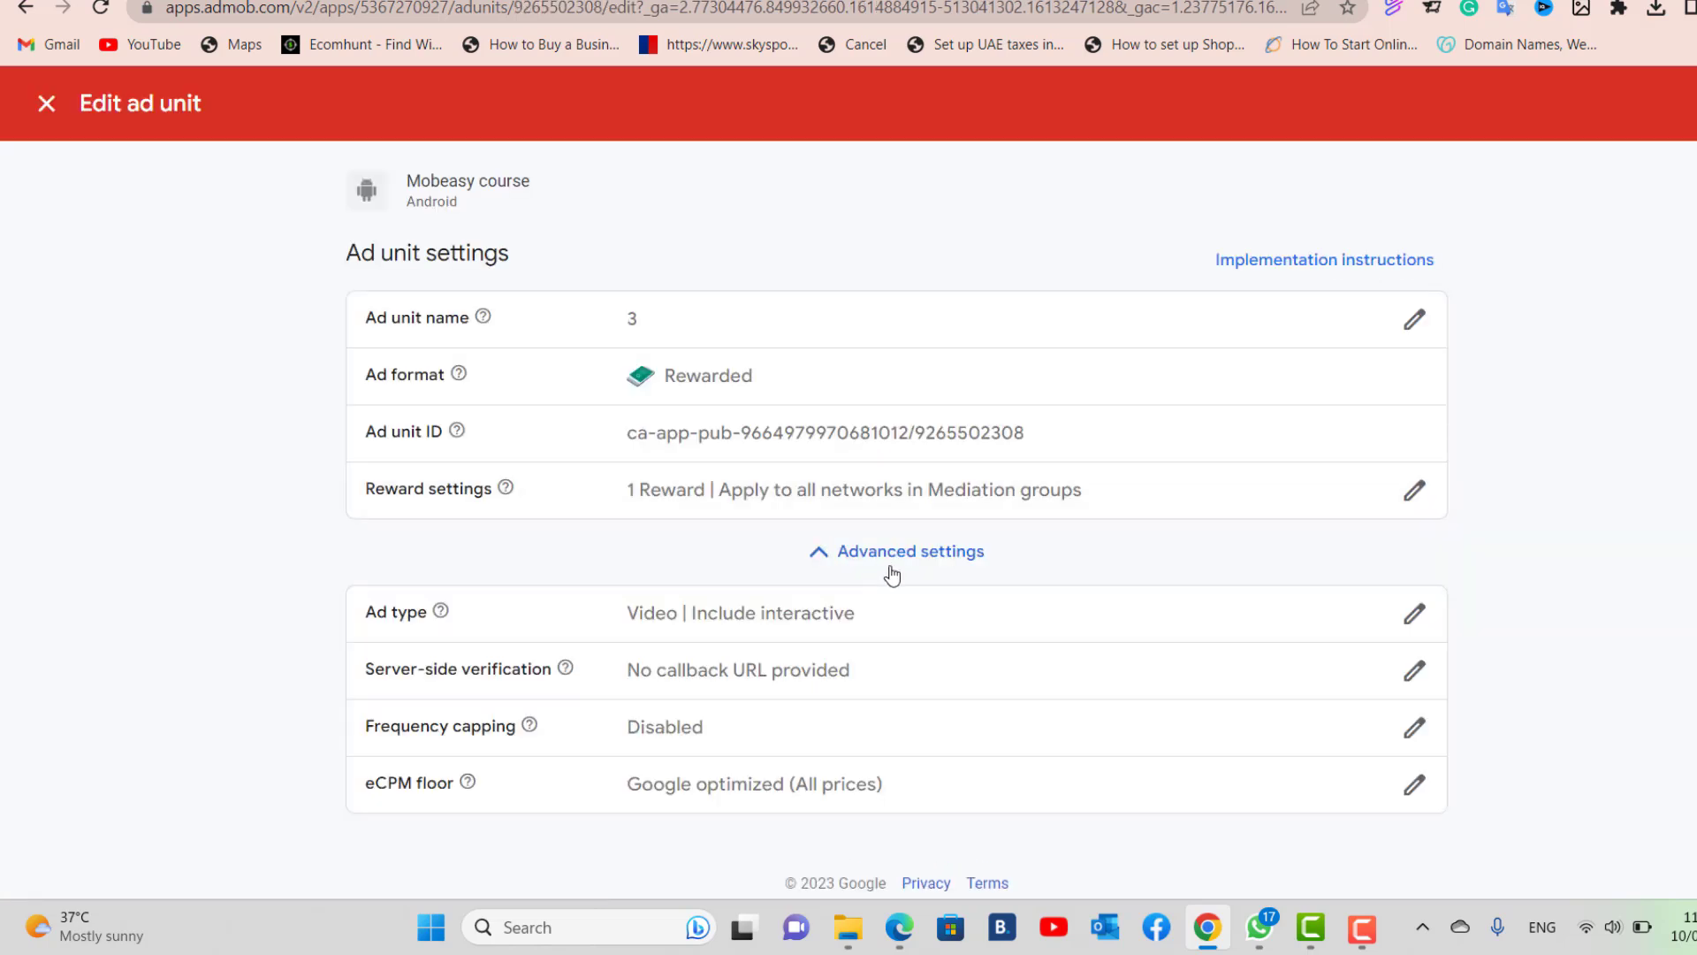
left_click(1416, 786)
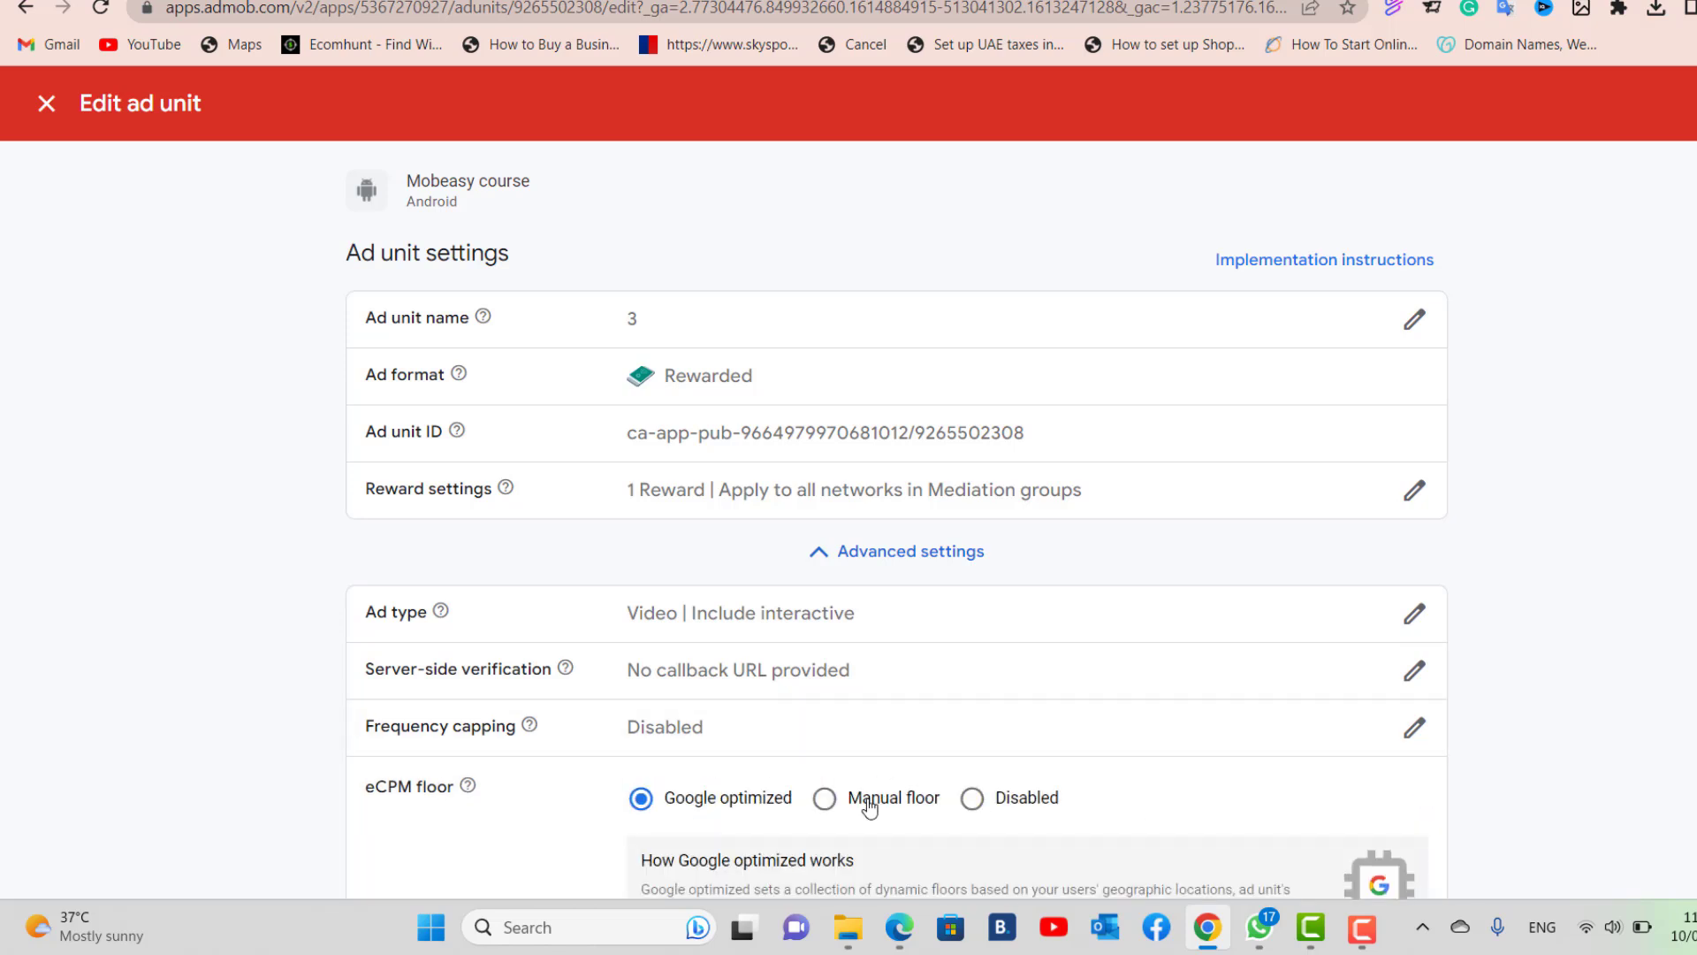
left_click(869, 801)
scroll(897, 515, "down", 3)
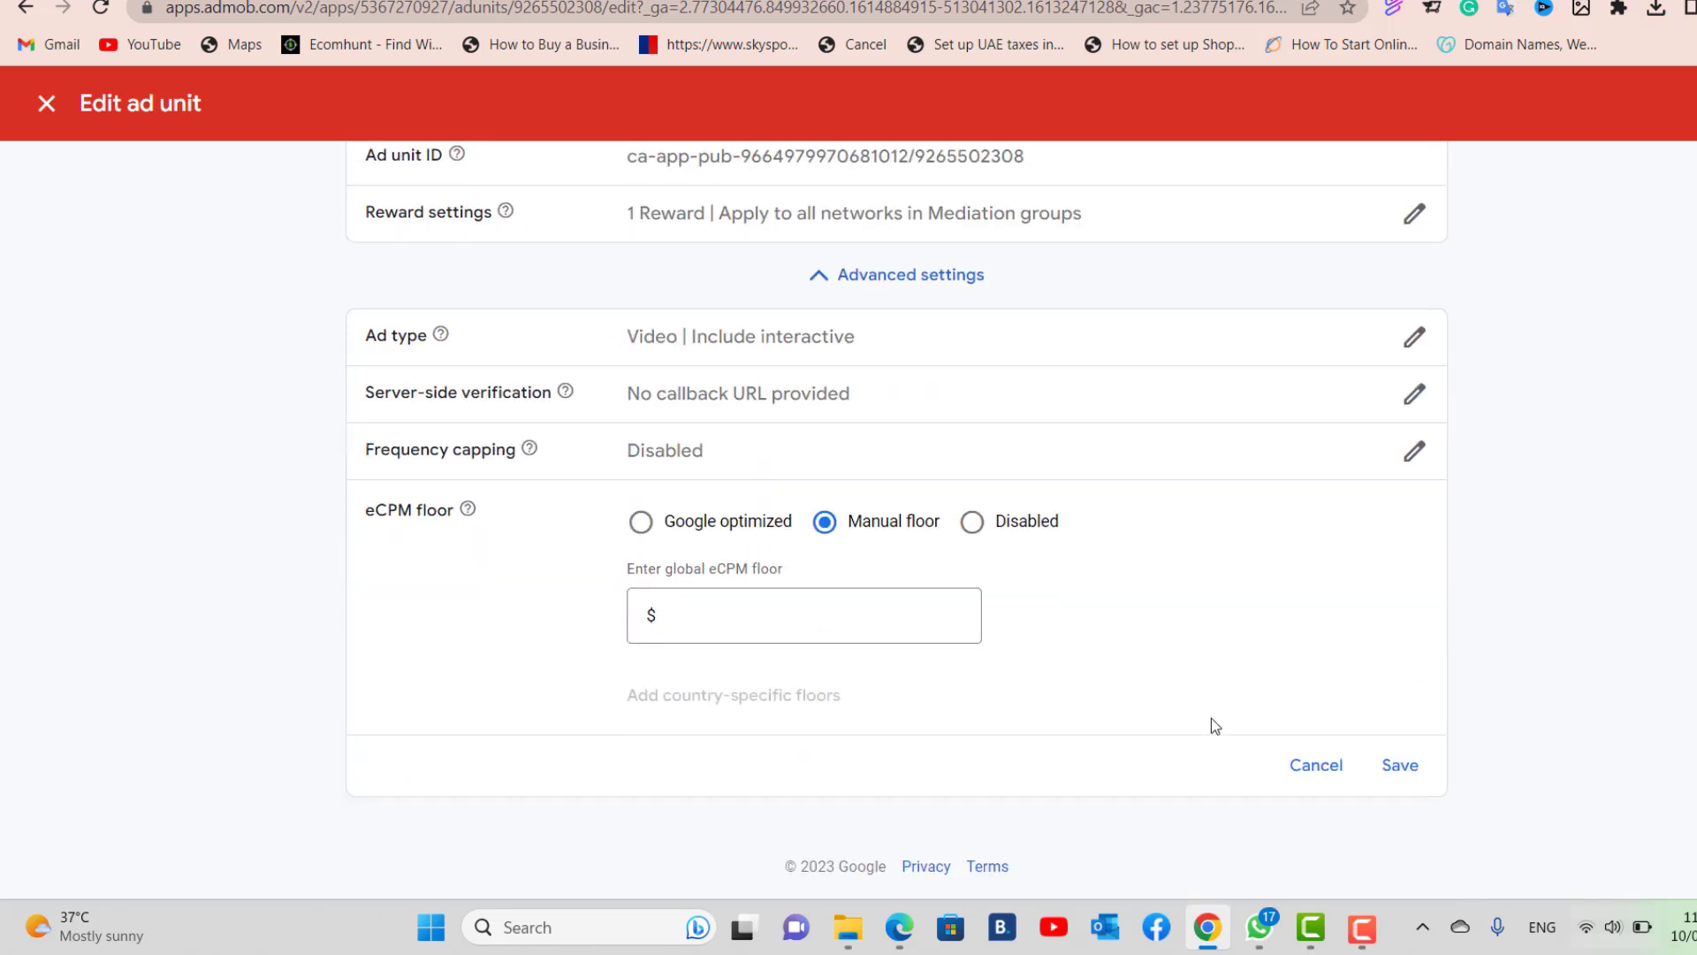
left_click(931, 622)
type("0.0")
key("BackSpace")
key("BackSpace")
key("BackSpace")
type("500")
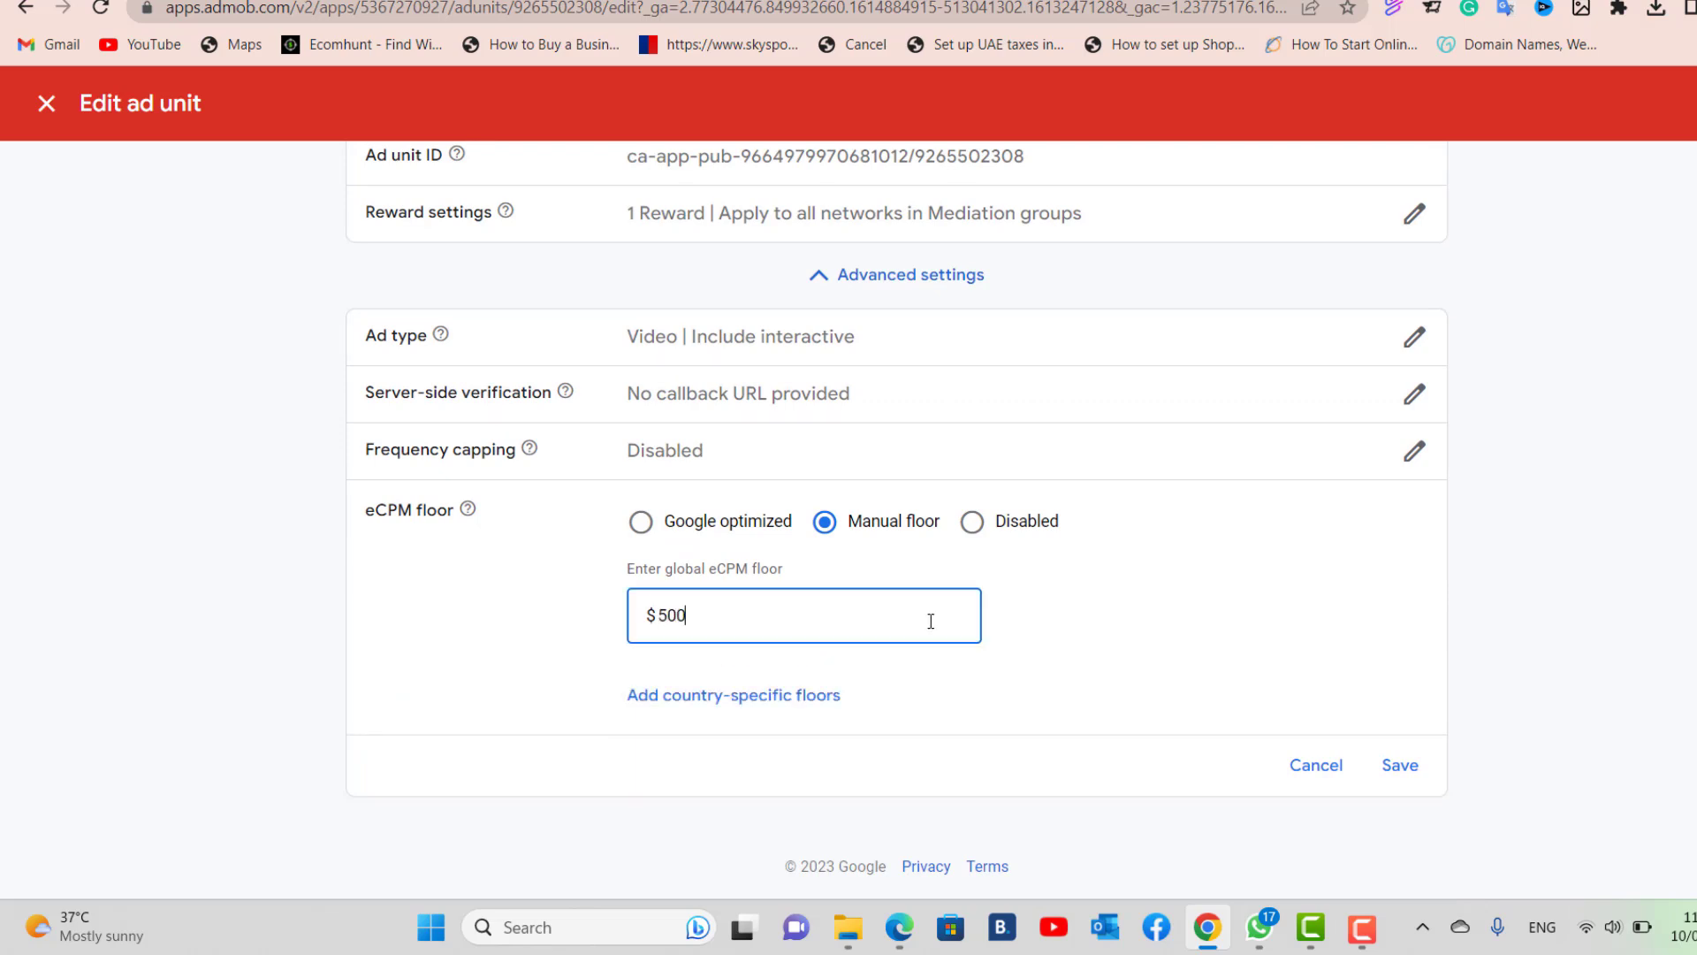
left_click(1404, 758)
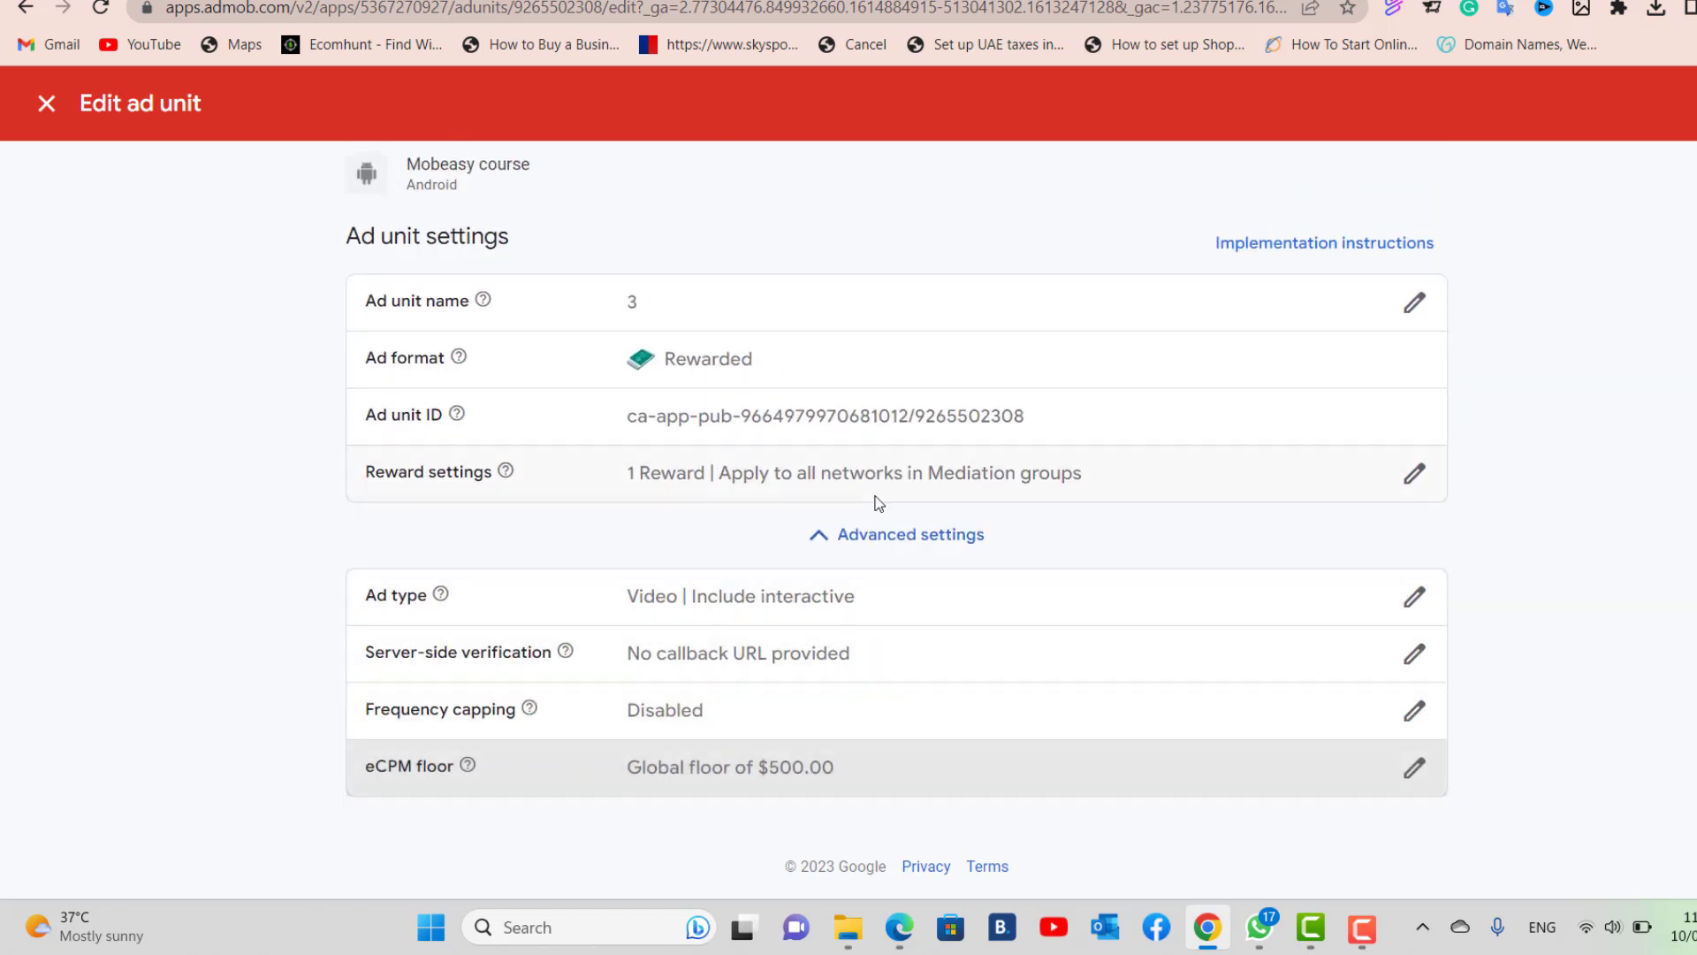
left_click(47, 104)
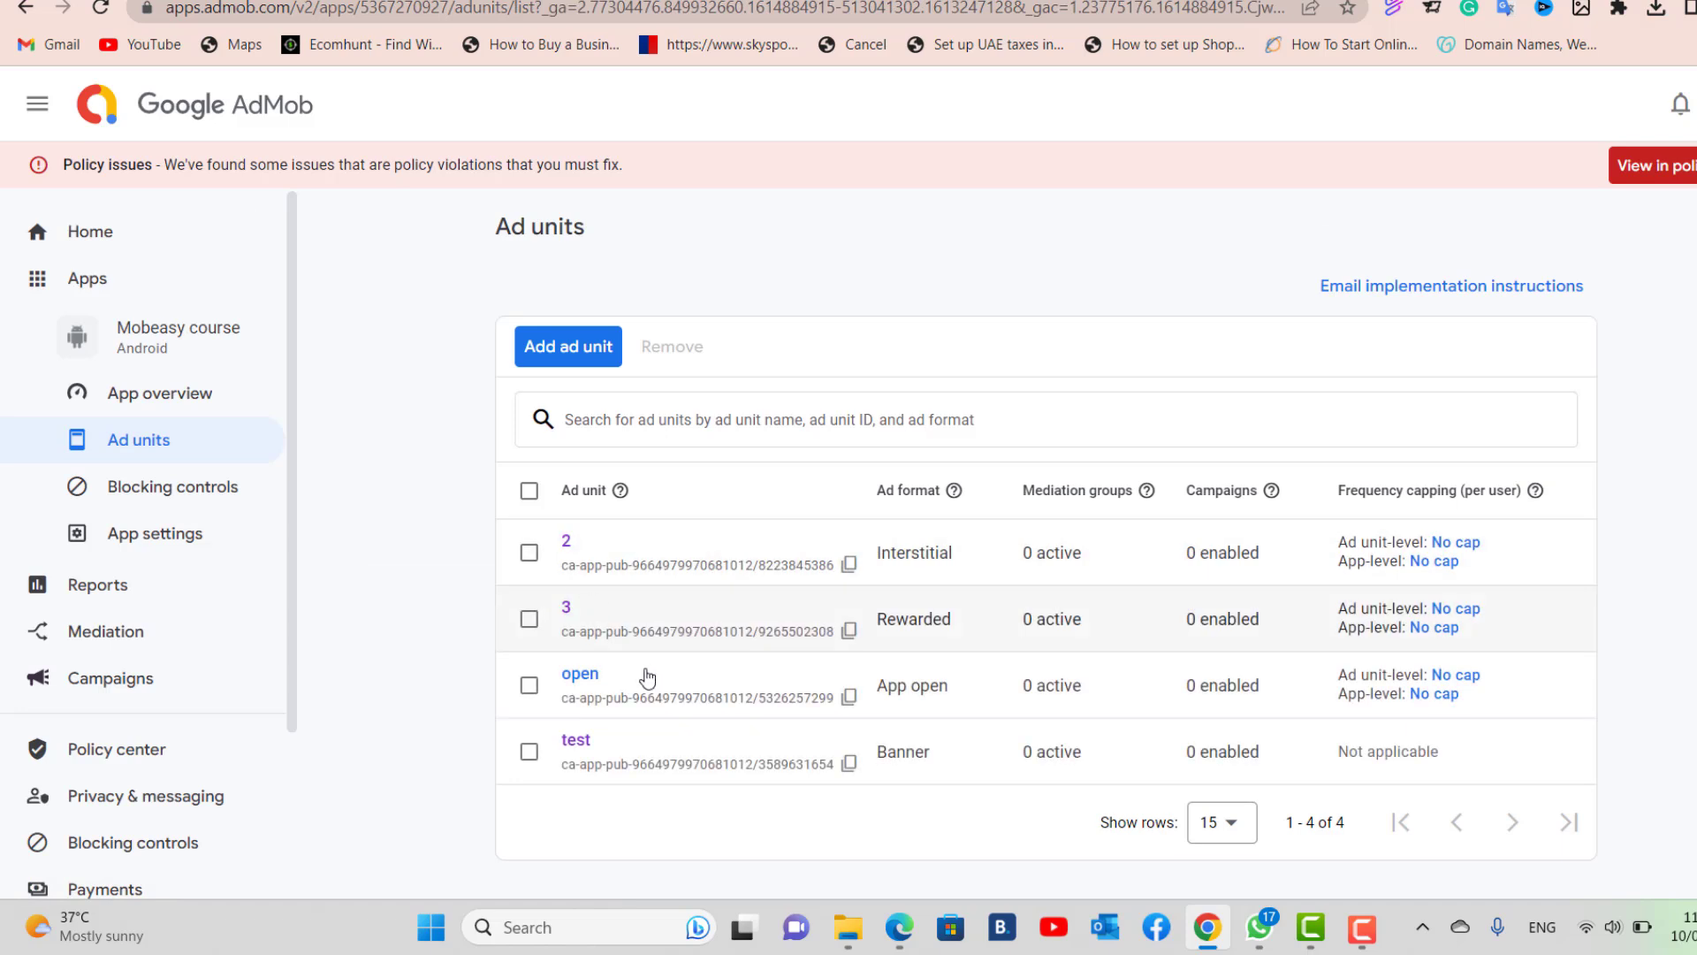
Change the App open ad unit "open" to a manual global eCPM floor of $500, save it and return to the ad units list.
left_click(580, 675)
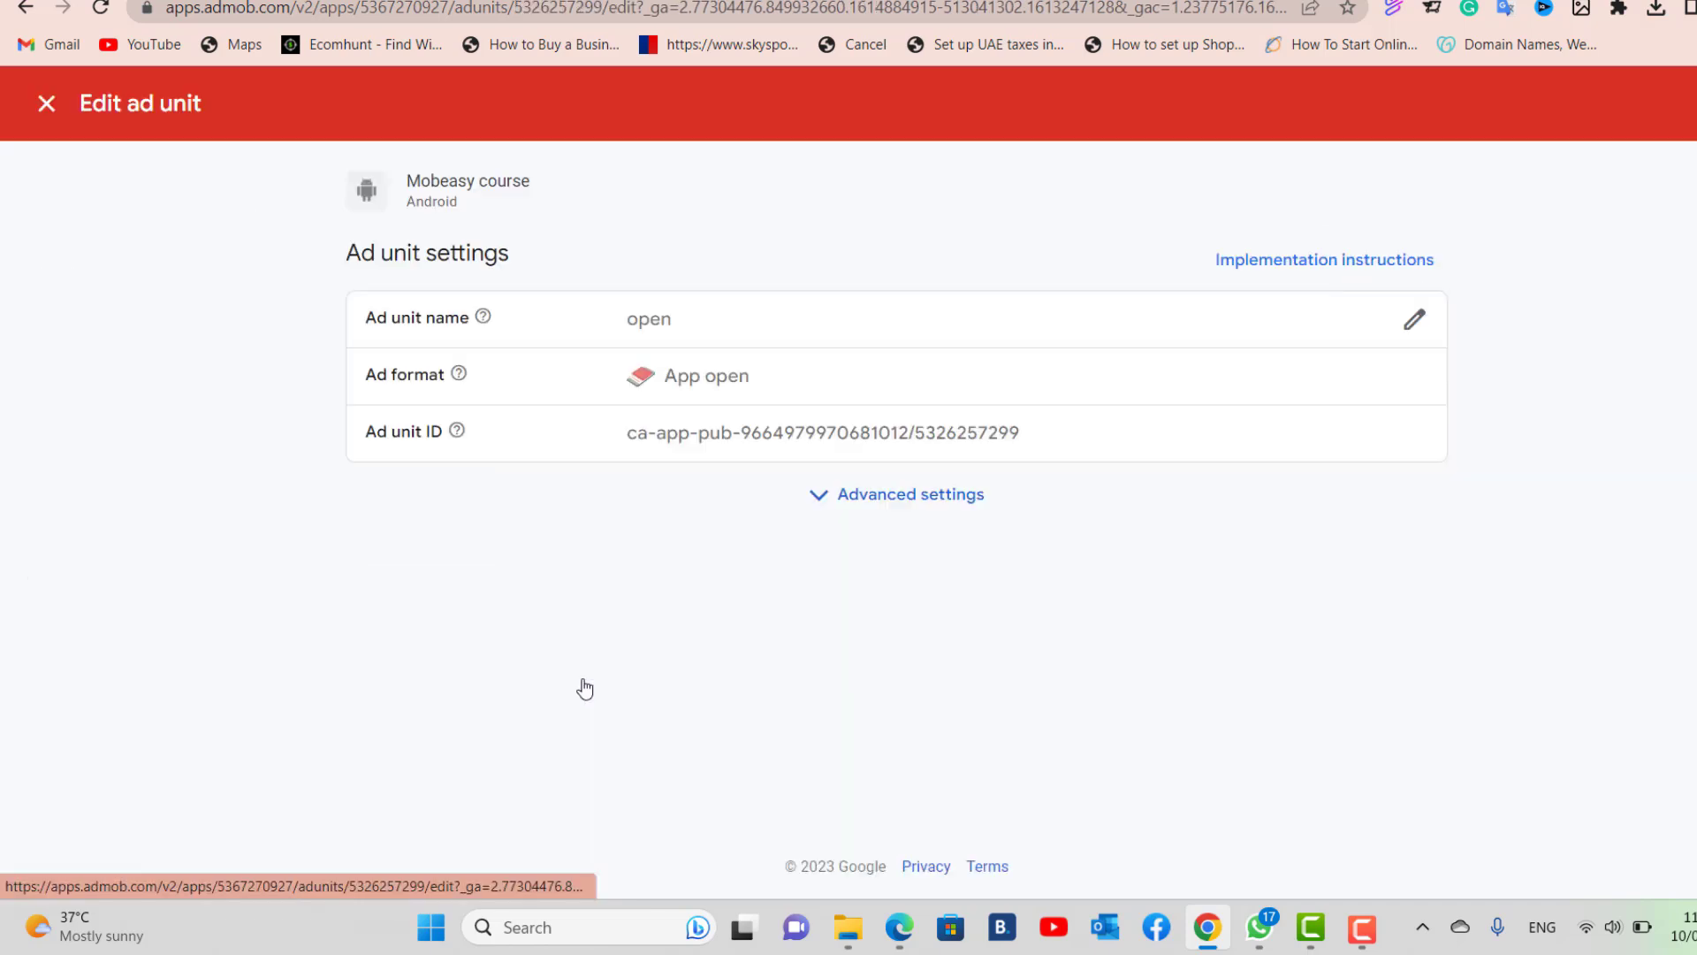
left_click(850, 498)
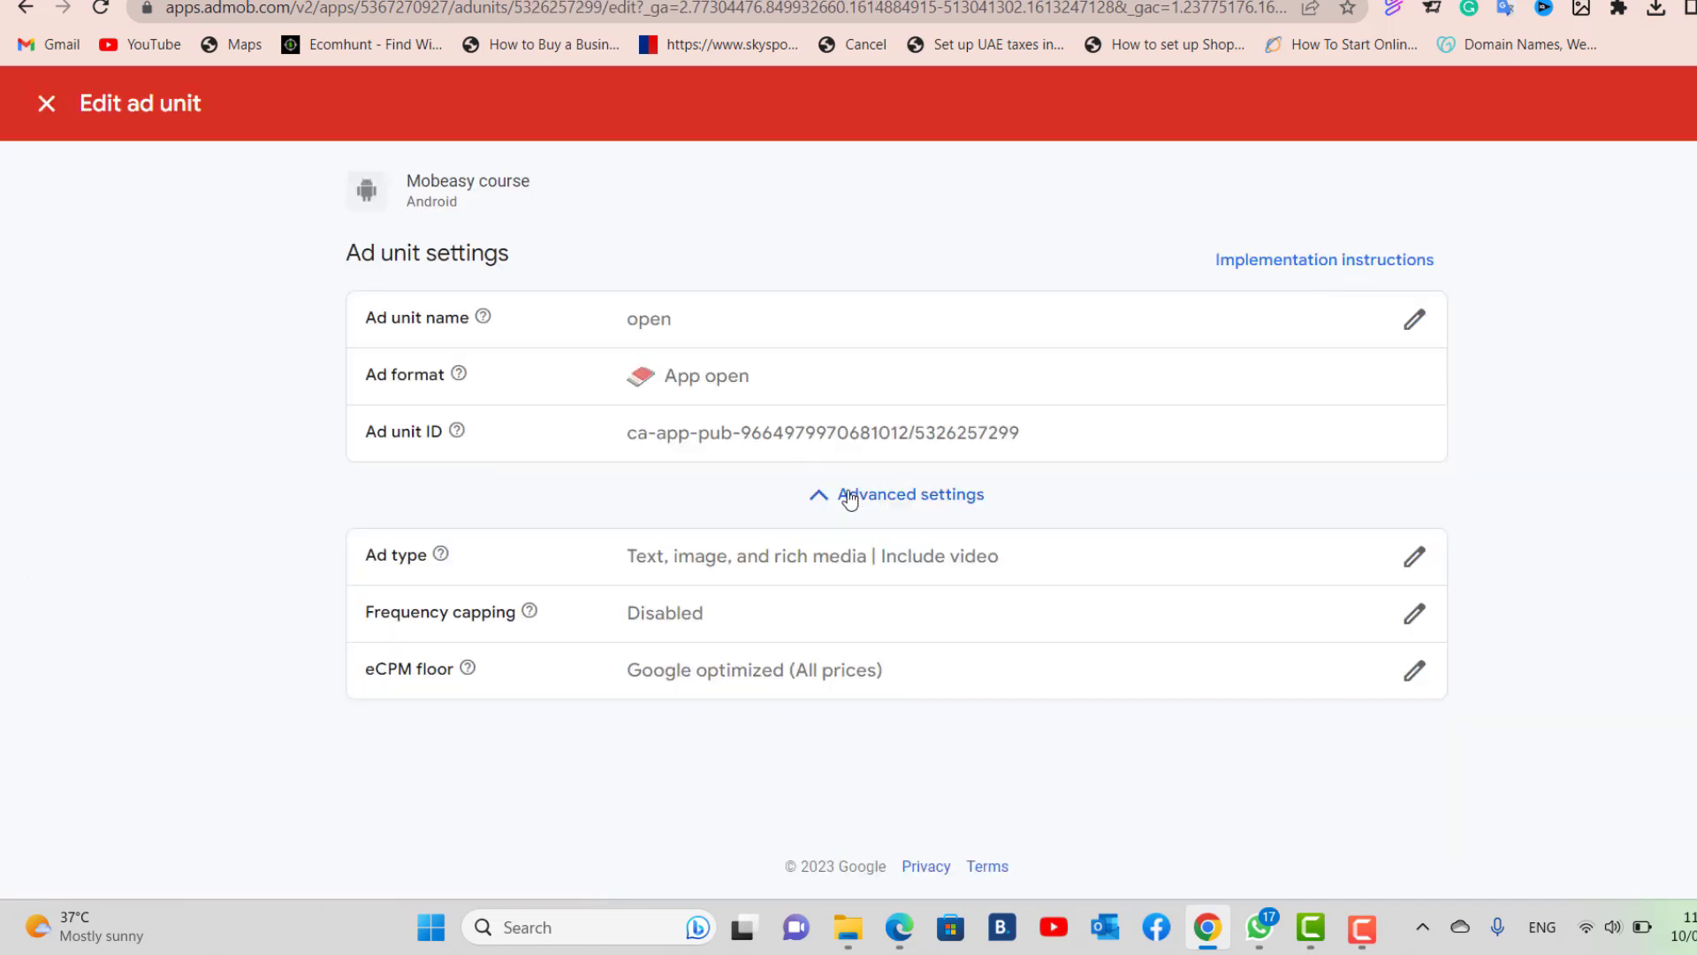
left_click(1413, 671)
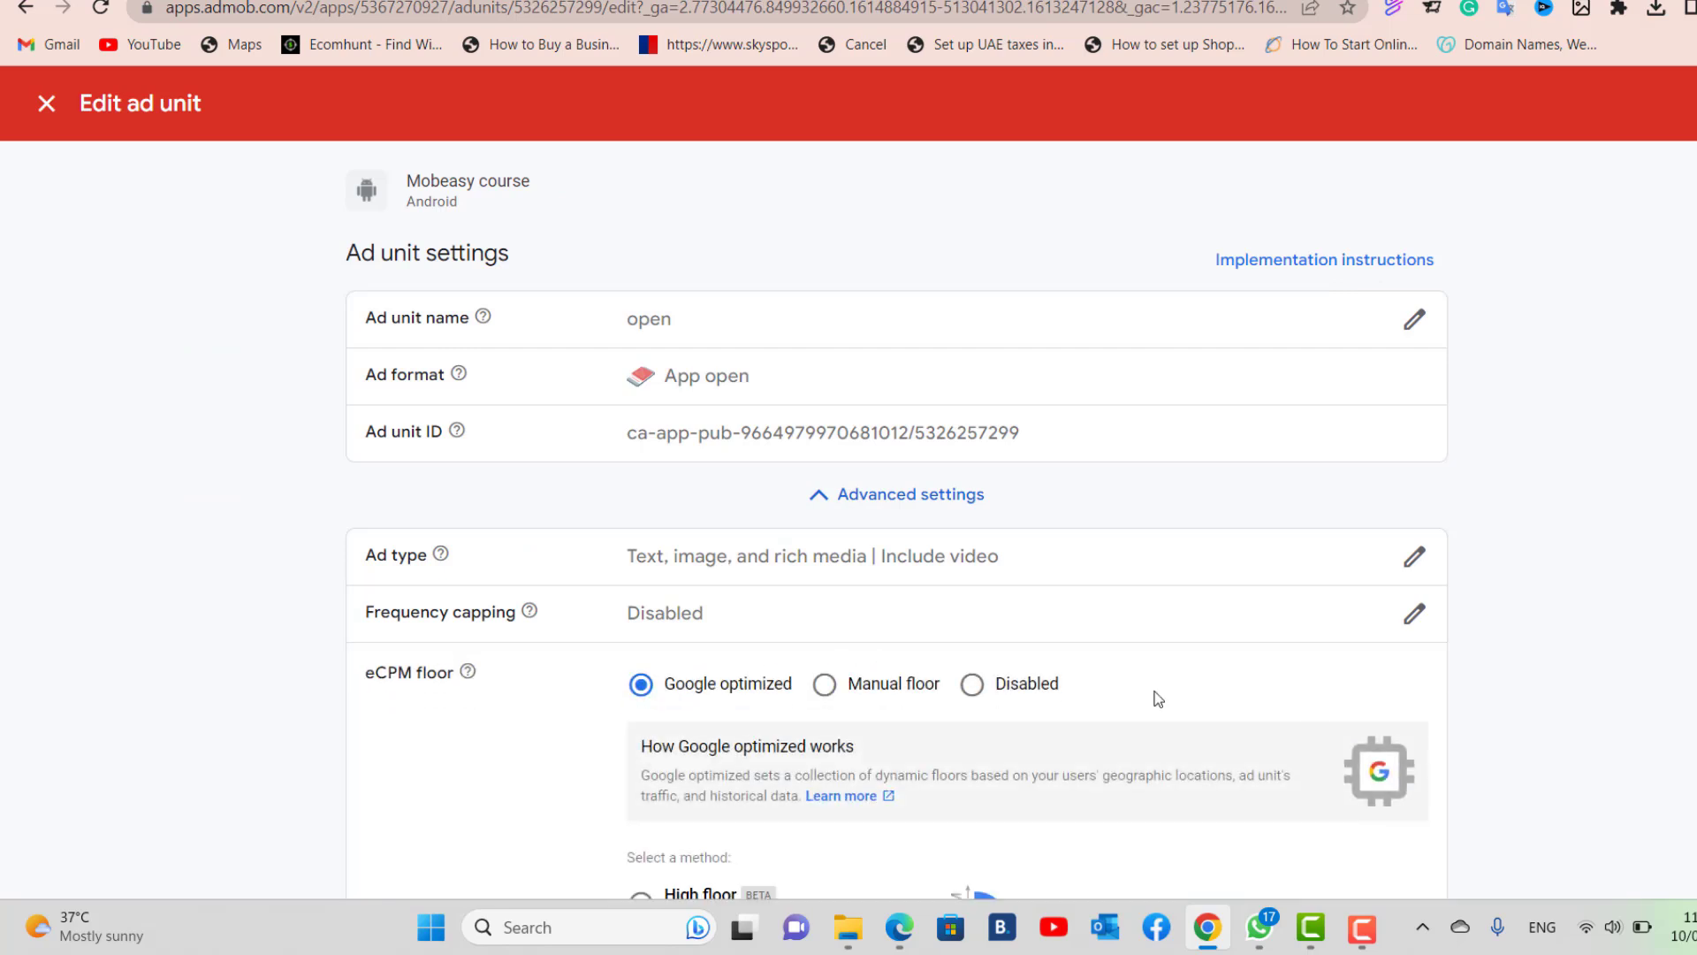
left_click(851, 690)
scroll(896, 531, "down", 2)
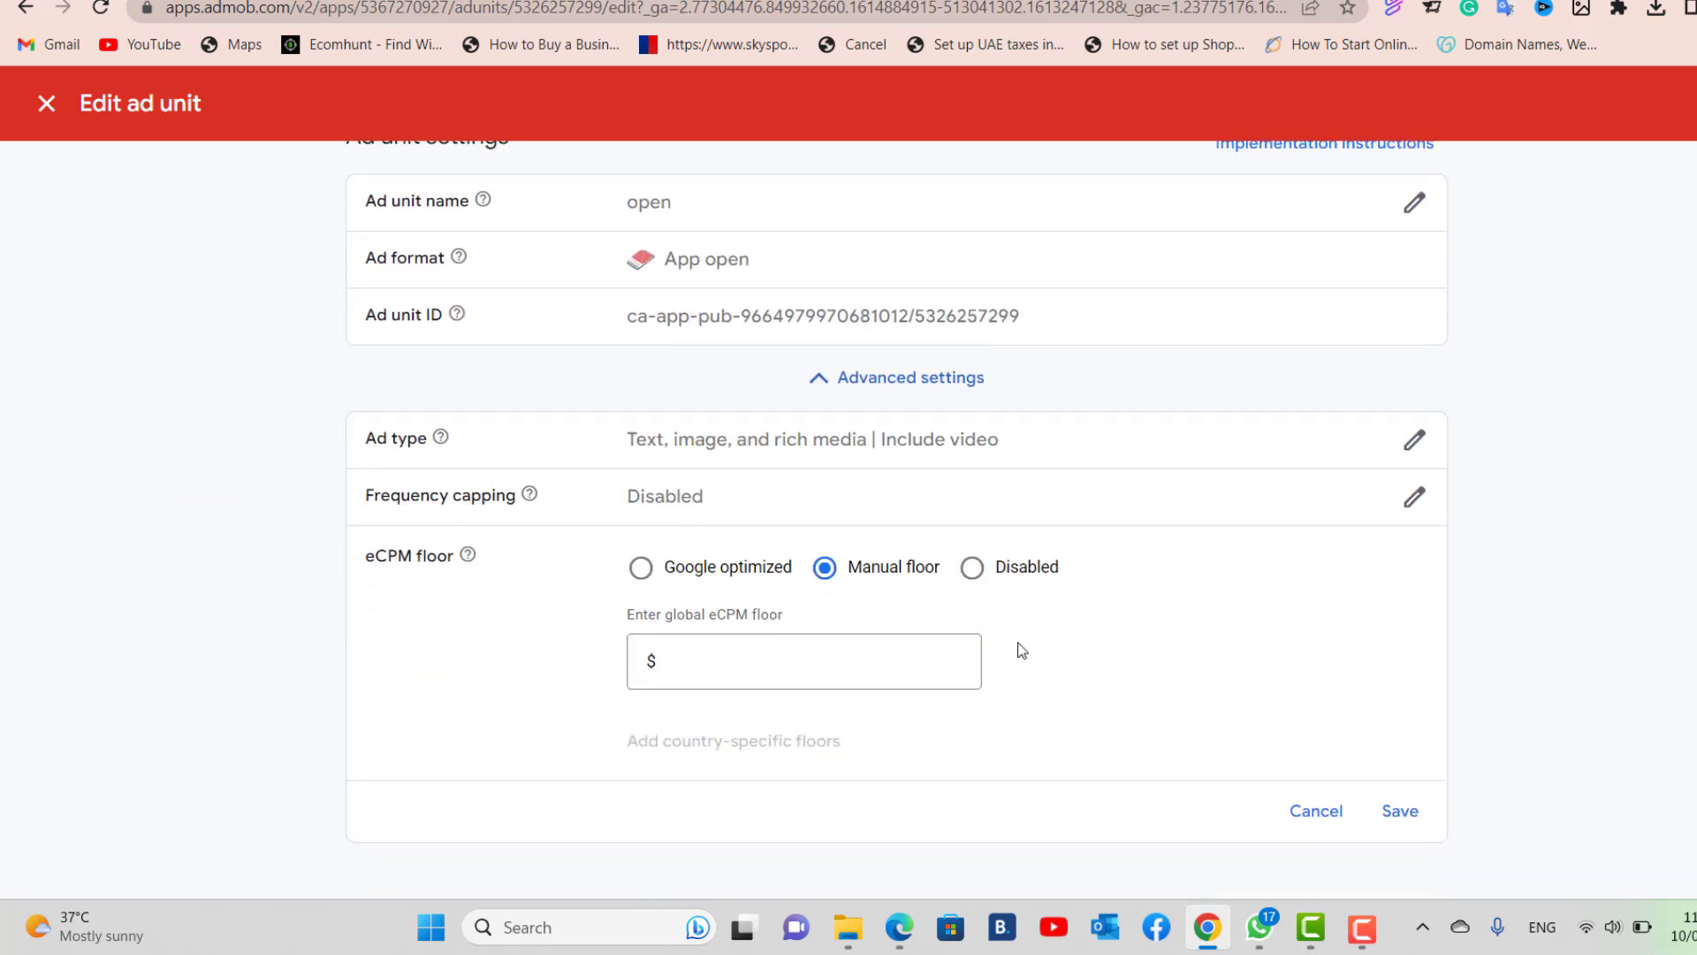
left_click(898, 676)
type("500")
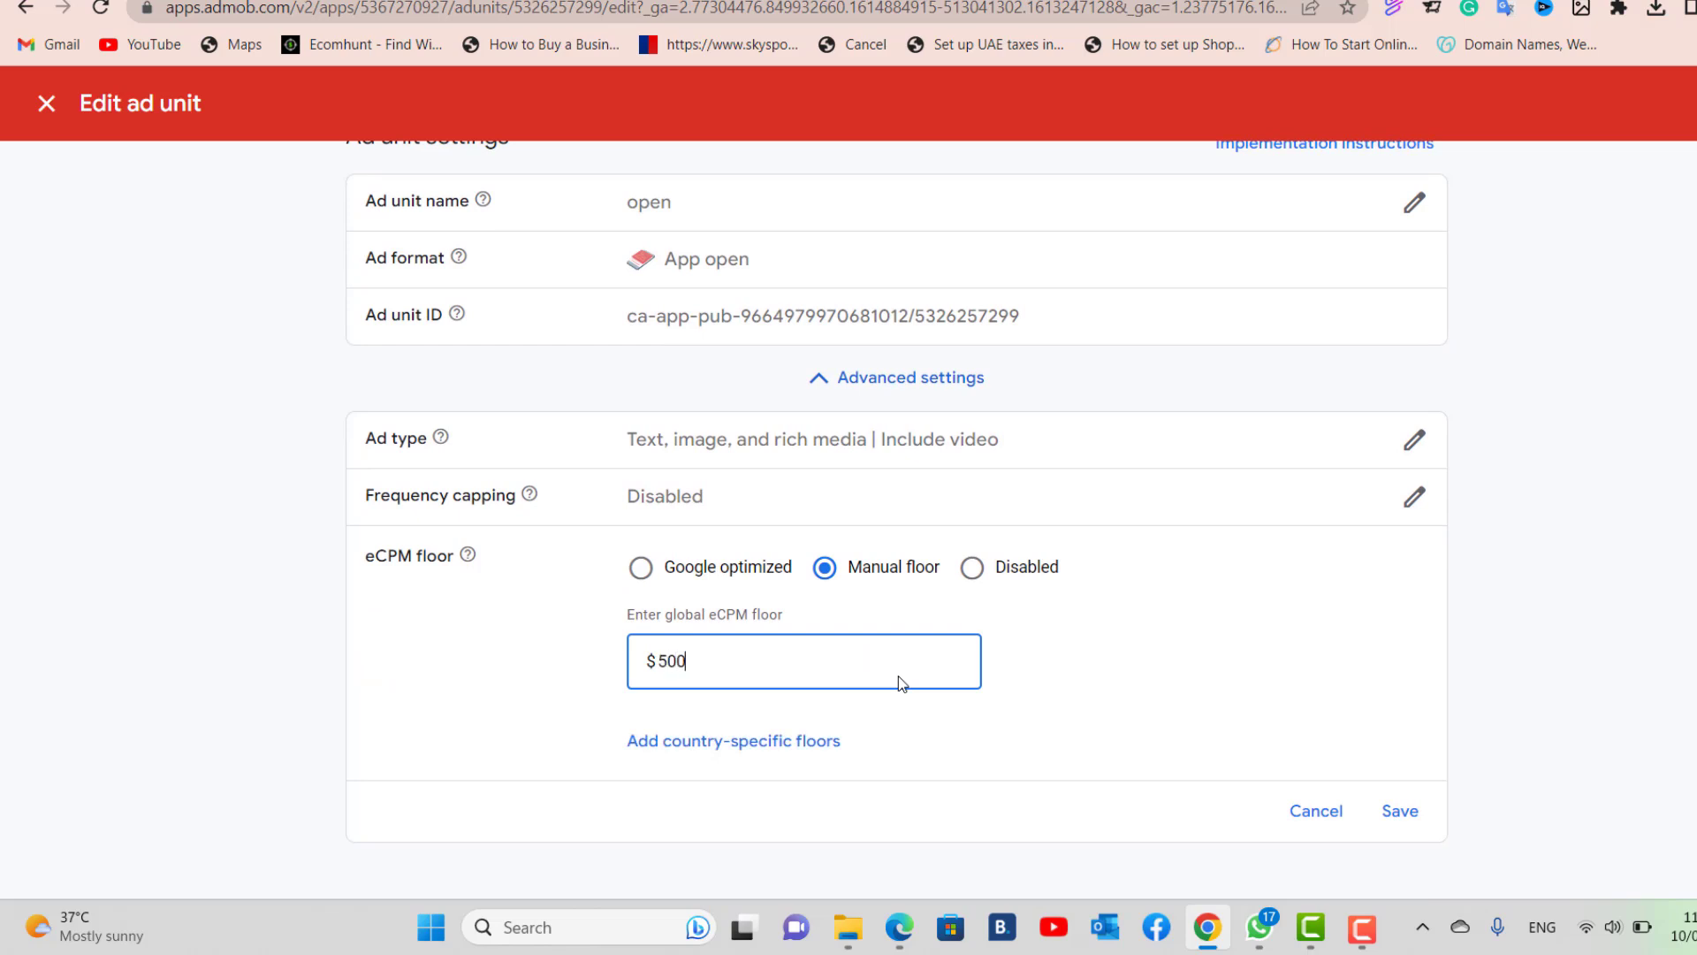
left_click(1382, 822)
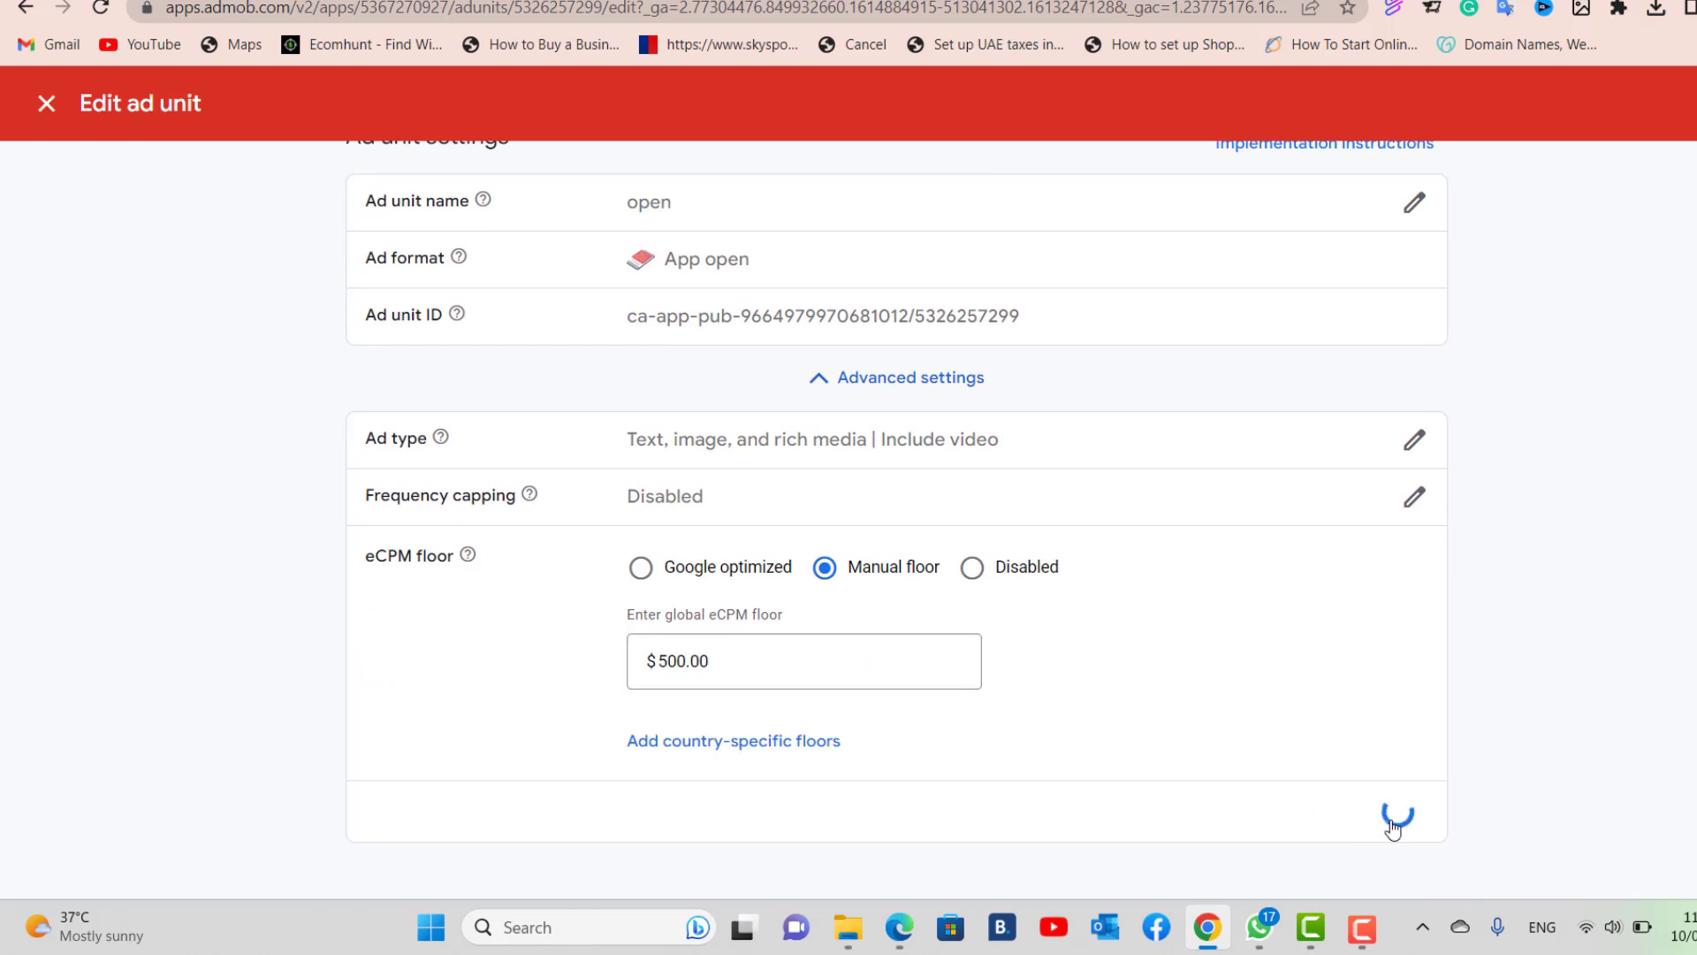
left_click(46, 106)
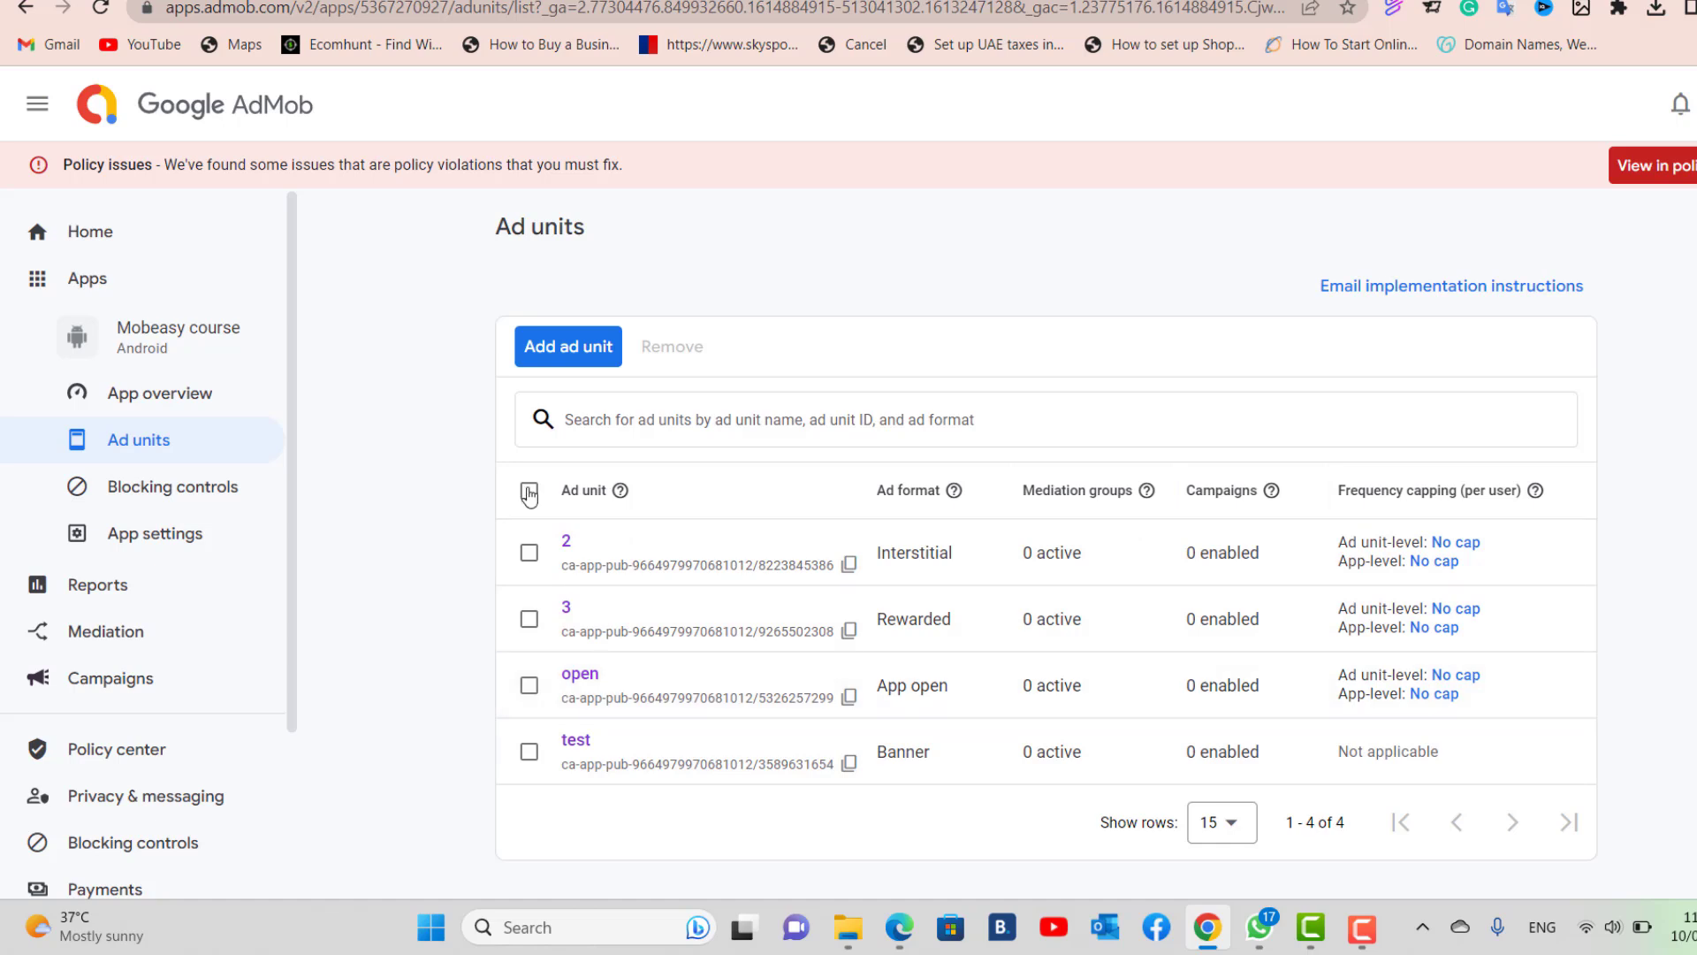
Switch the Interstitial ad unit "2" to a Google optimized eCPM floor with the All prices method, save it and return to the list.
left_click(569, 543)
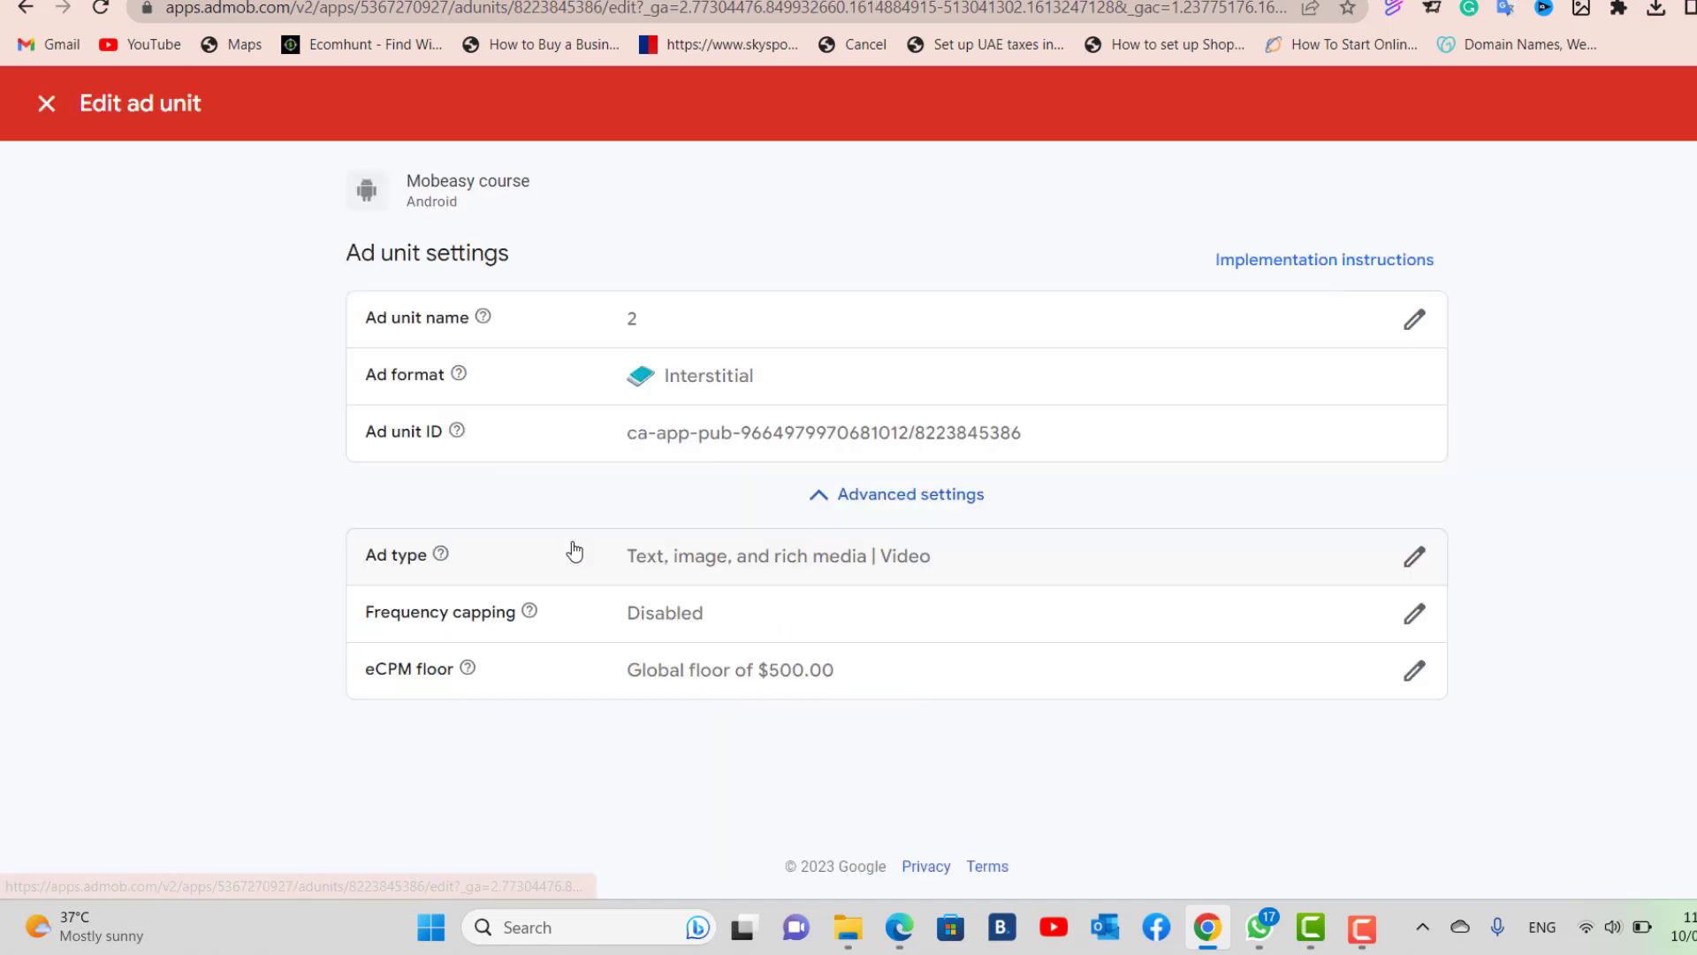
left_click(1414, 668)
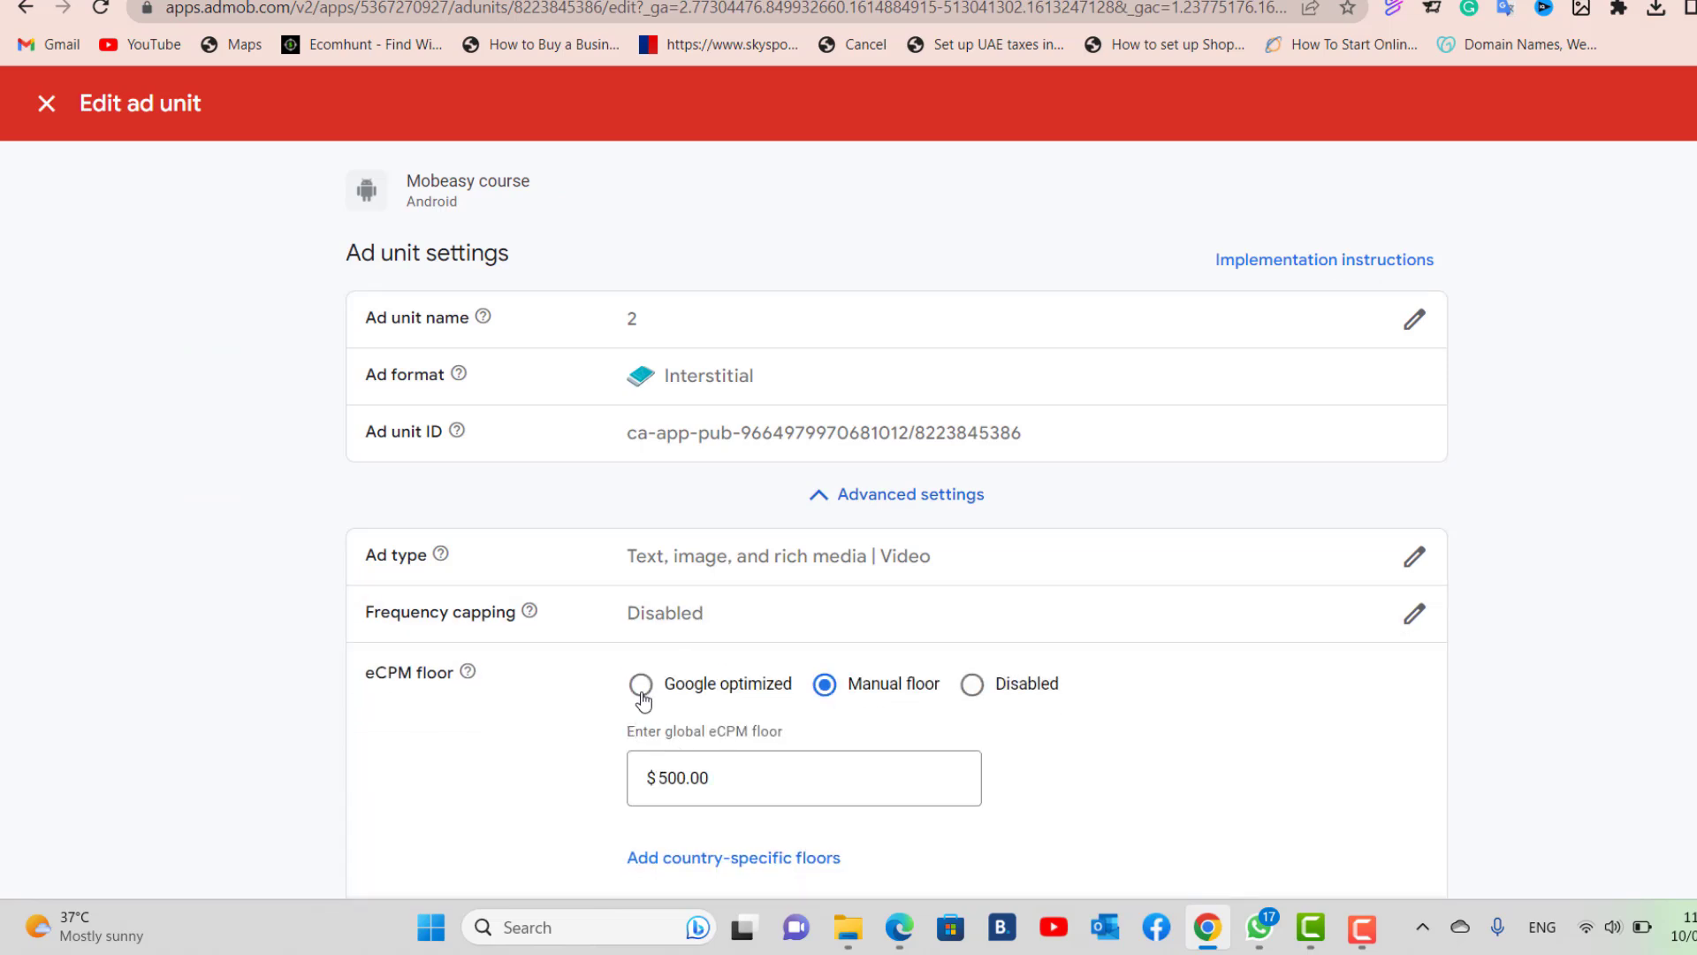
left_click(641, 685)
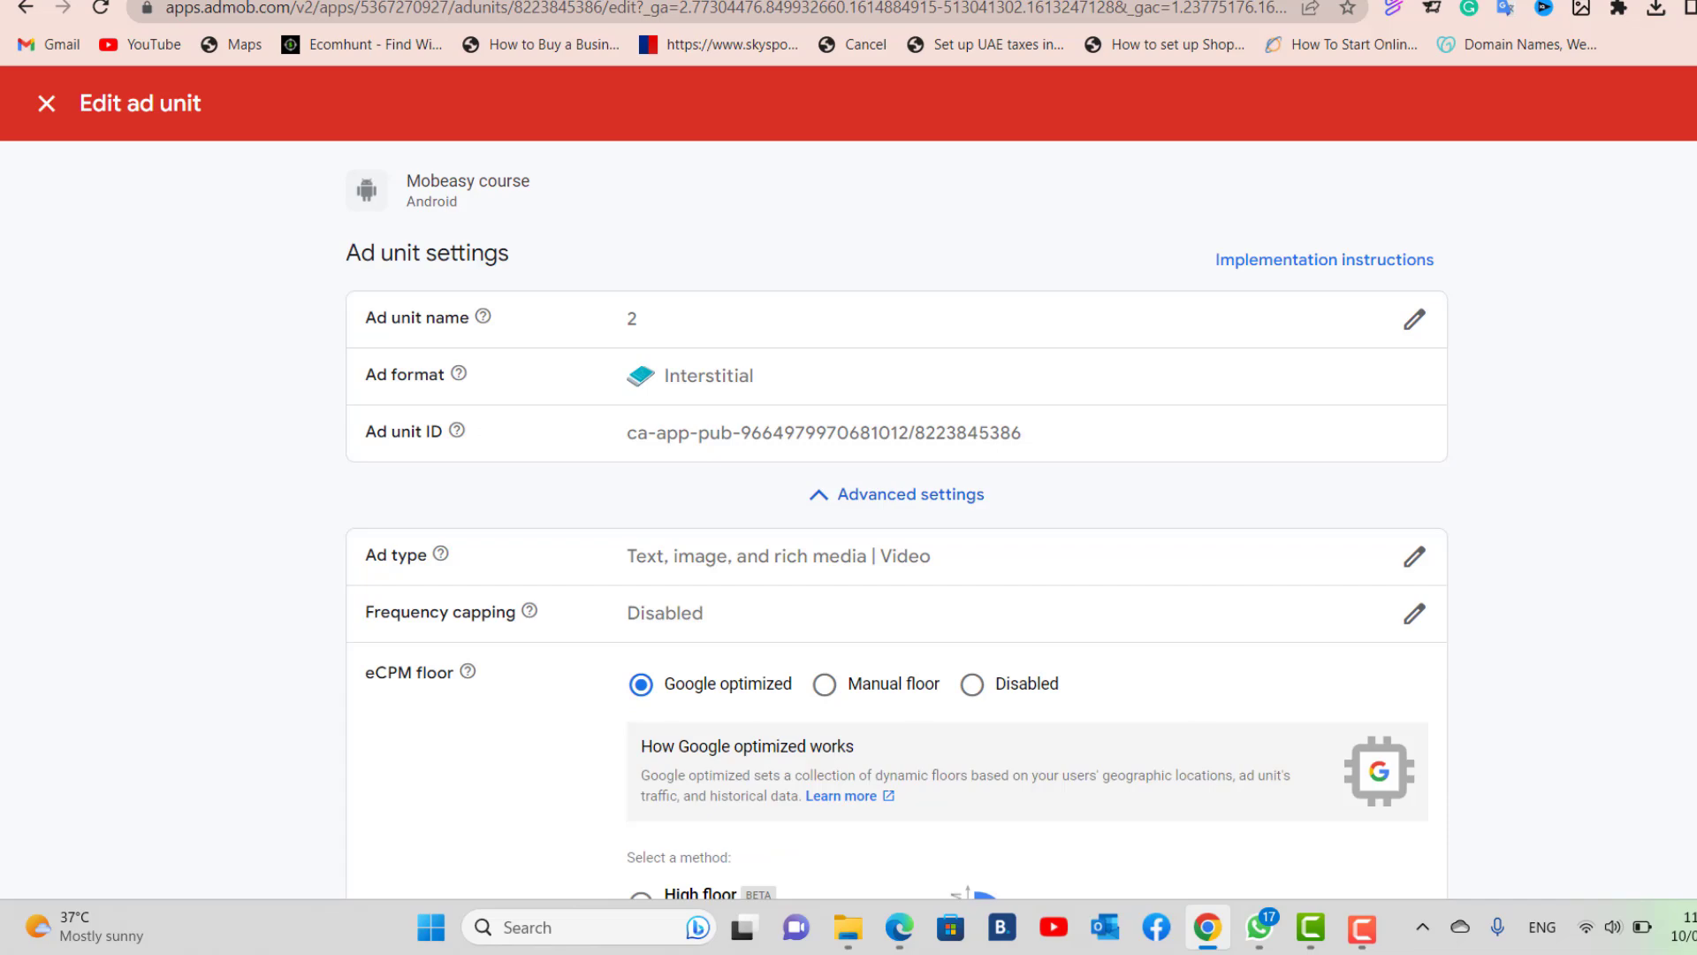
scroll(896, 520, "down", 5)
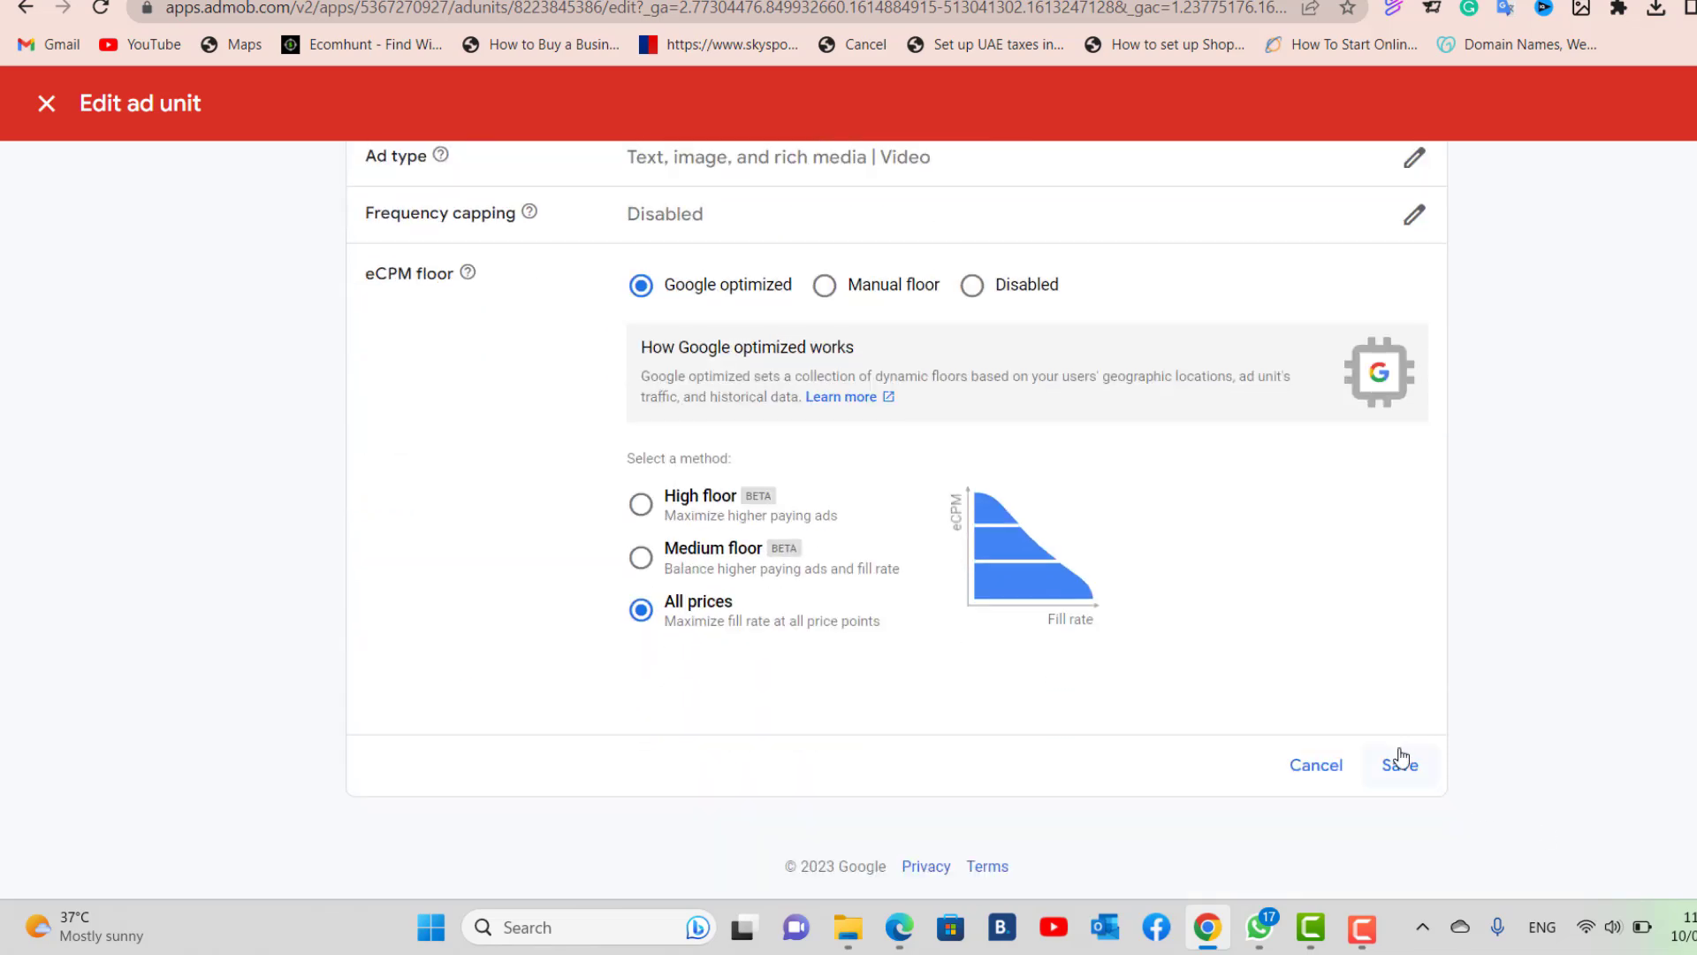
left_click(1400, 762)
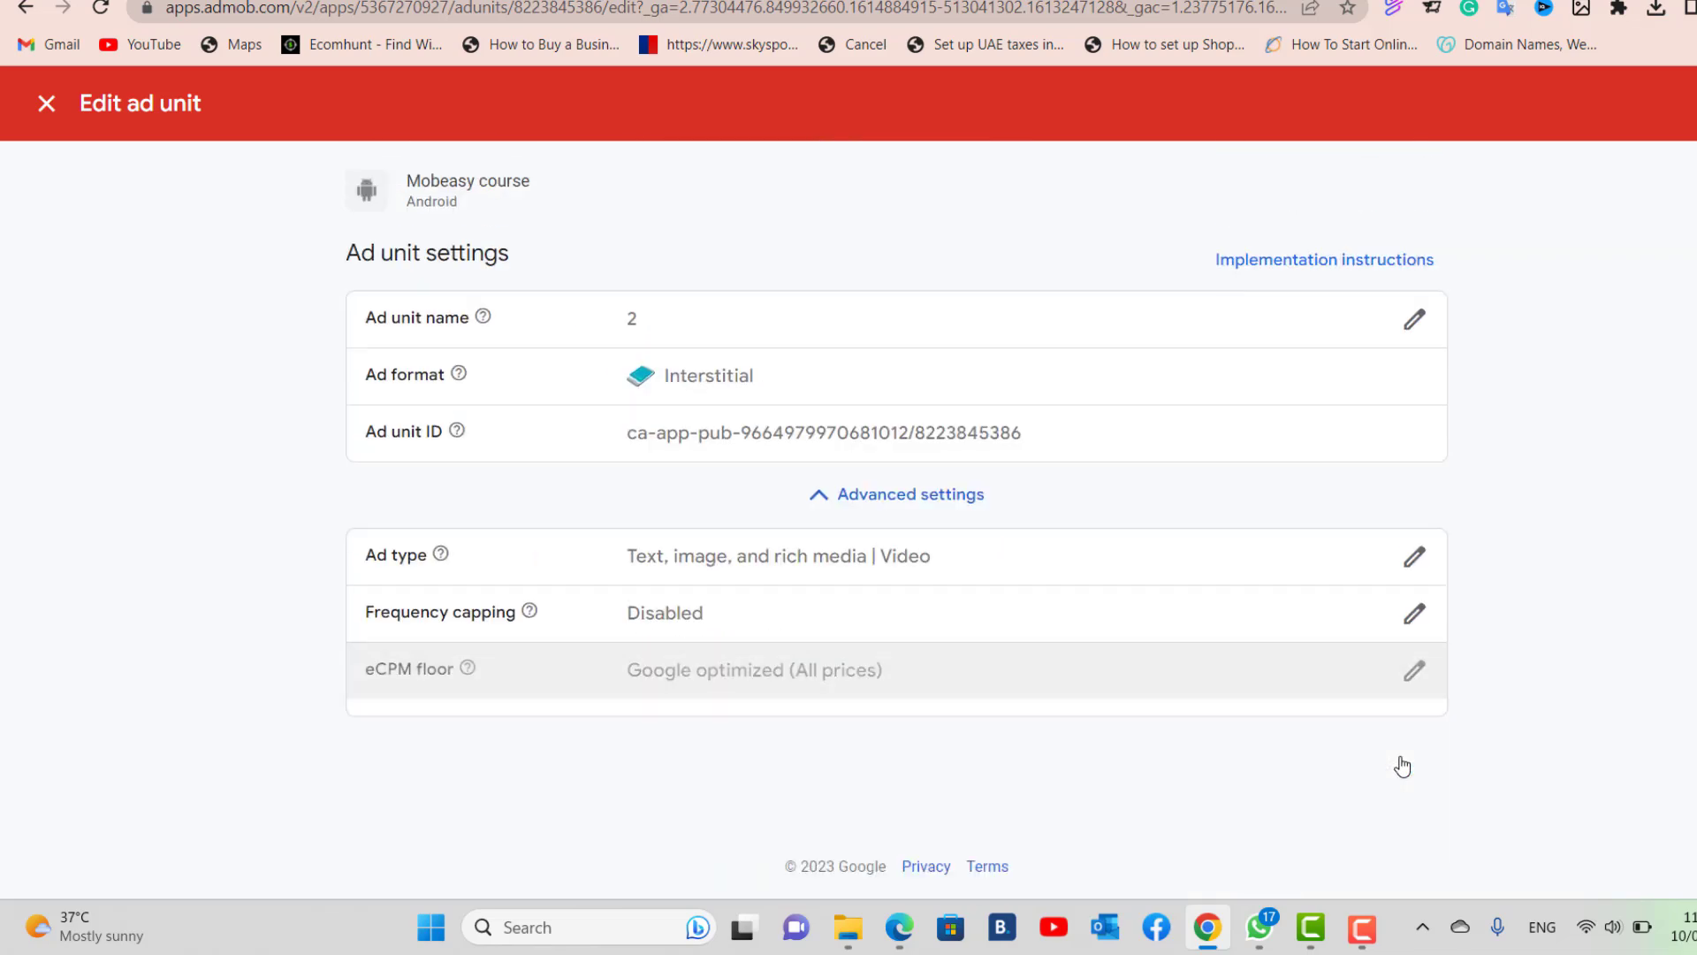
left_click(46, 106)
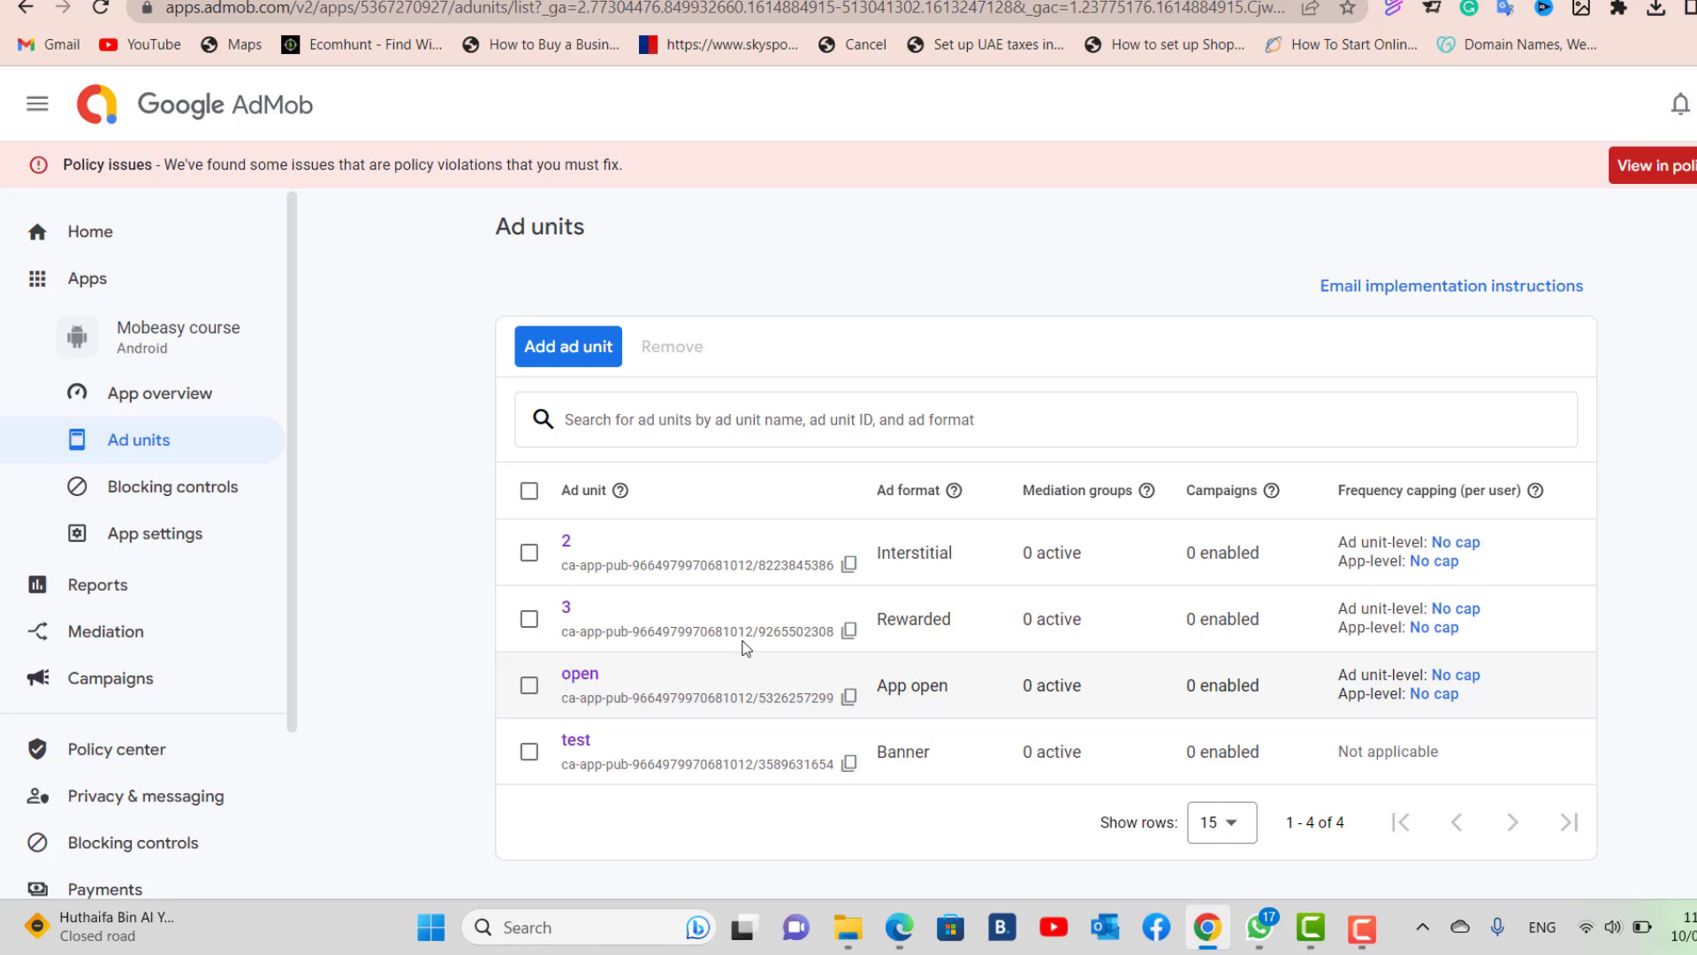
left_click(1363, 930)
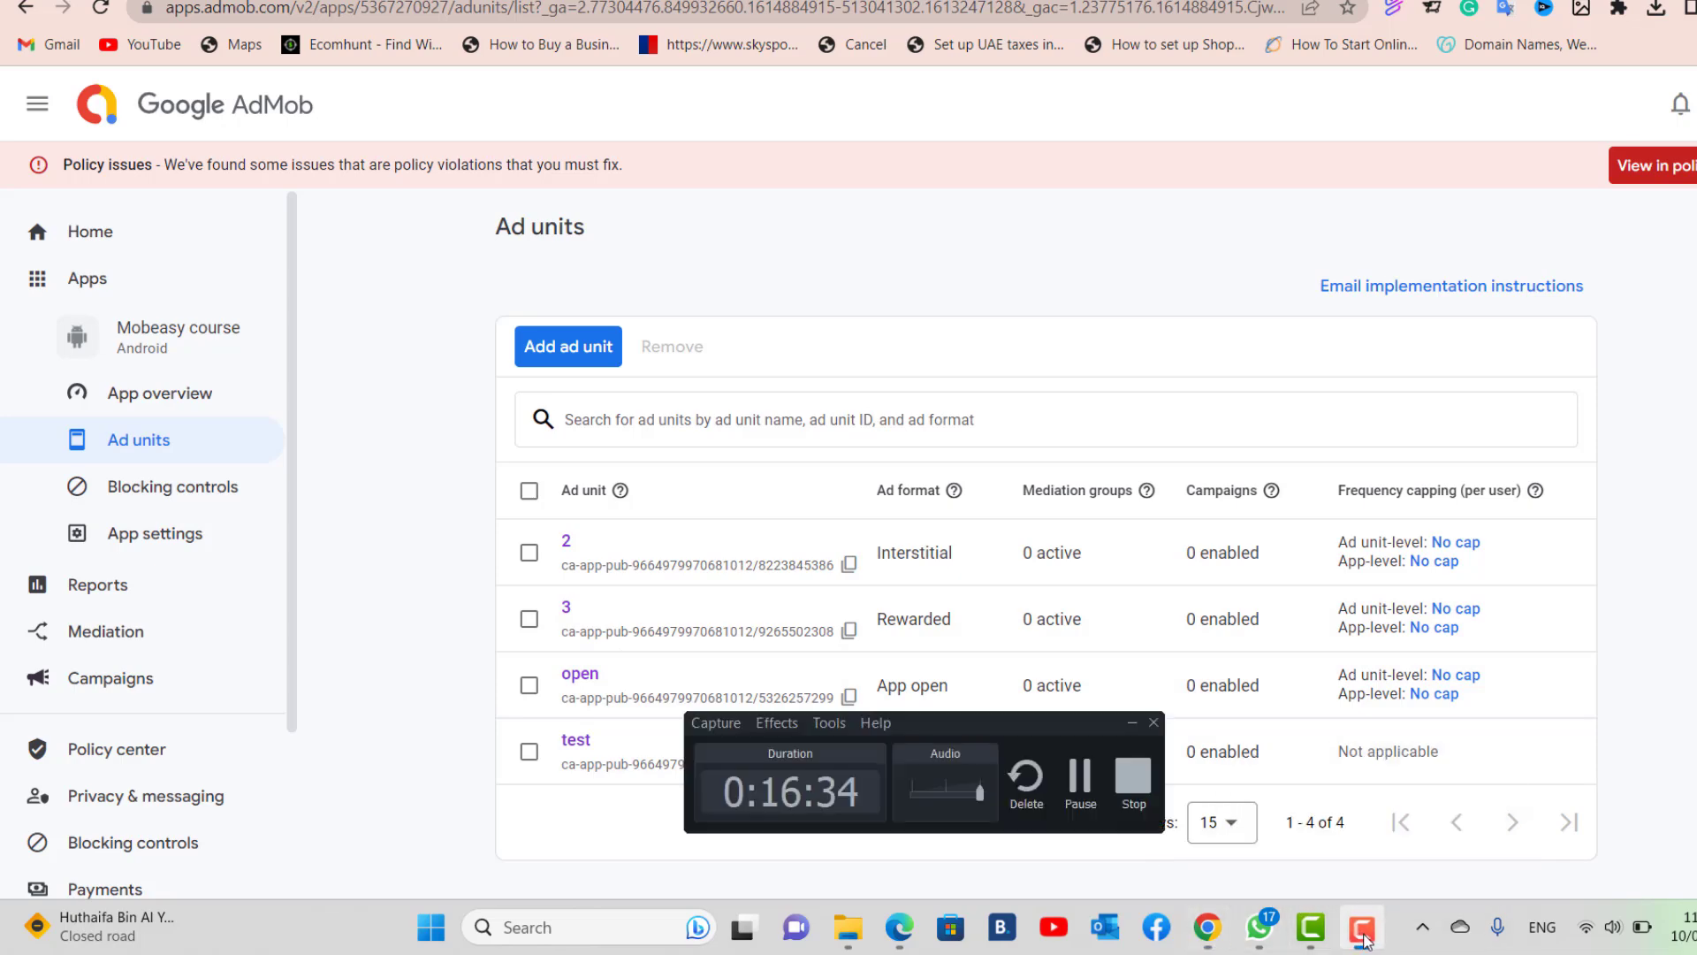